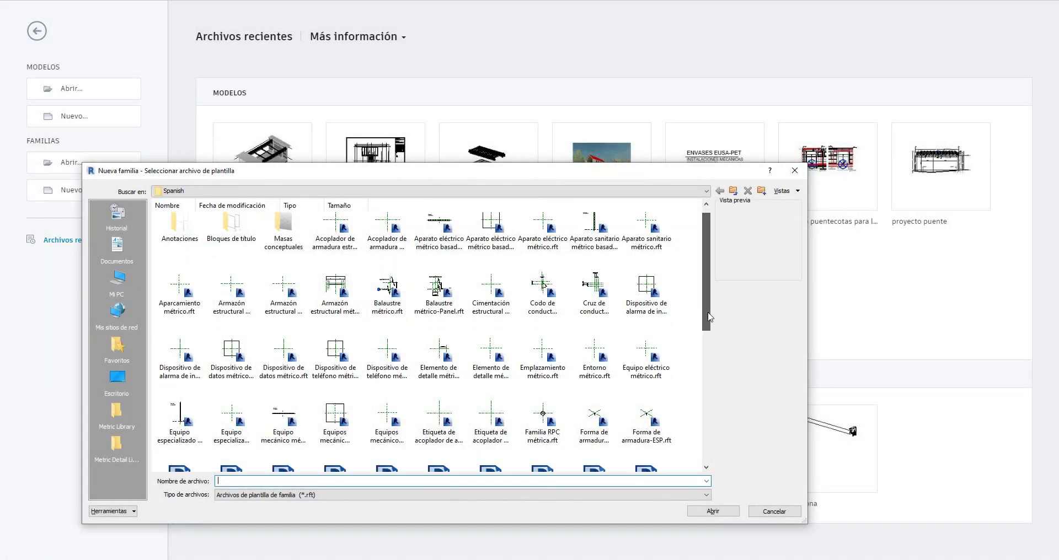
# Create a new family from the 'Modelo genérico métrico.rft' template.
pyautogui.scroll(-4, 710, 317)
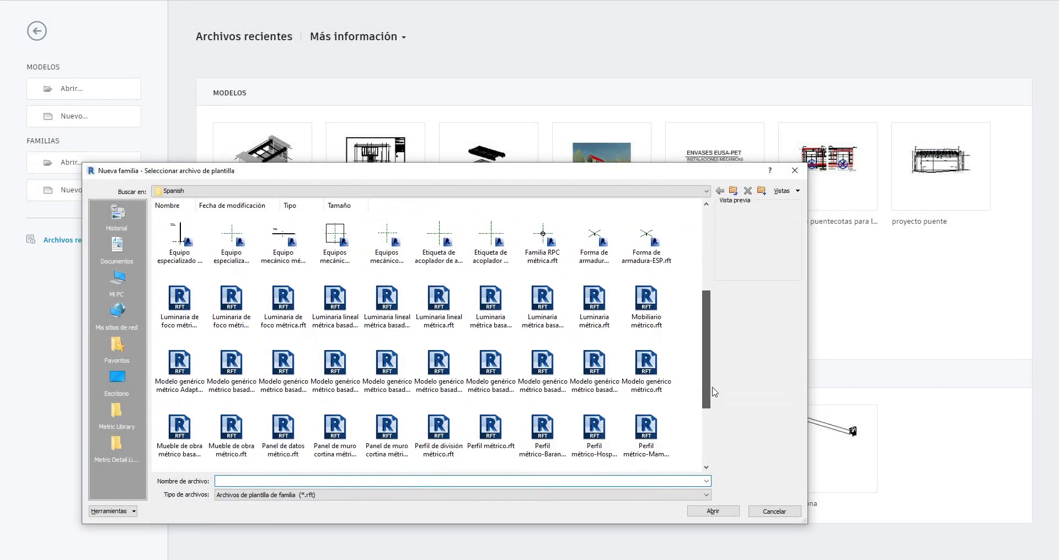
pyautogui.click(649, 365)
pyautogui.click(713, 512)
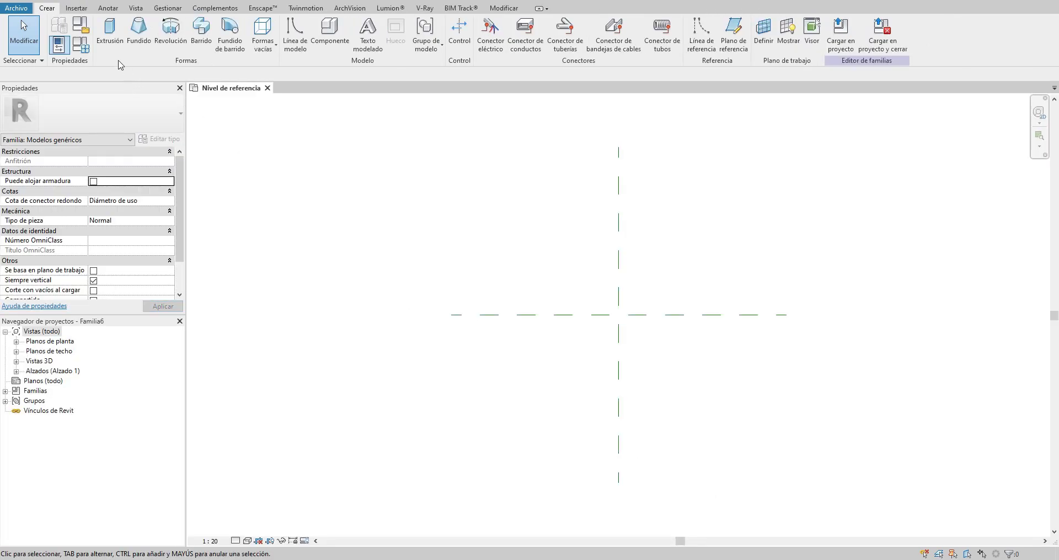
# In Family Types, add the length parameters DA and DB under Cotas.
pyautogui.click(81, 45)
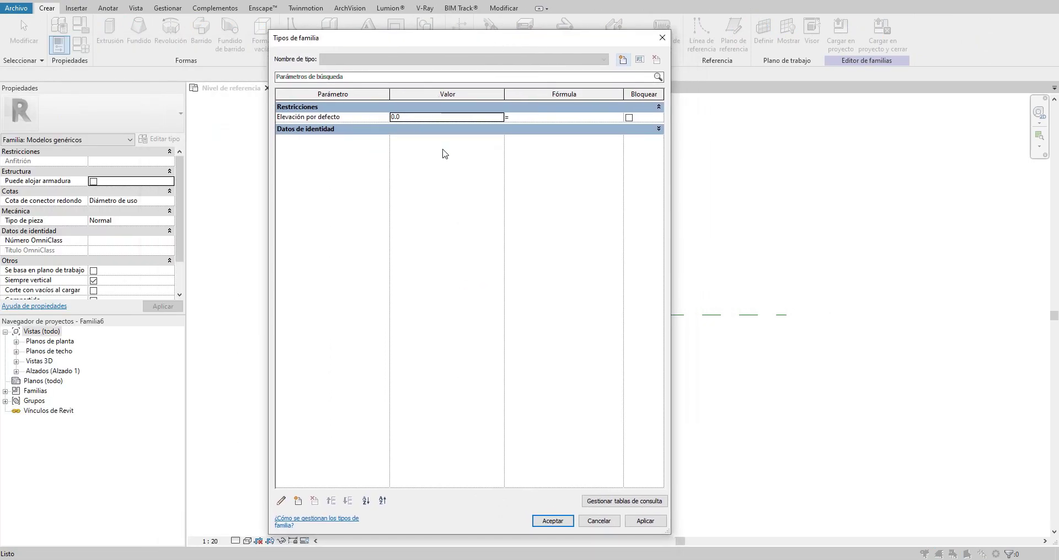
pyautogui.click(298, 502)
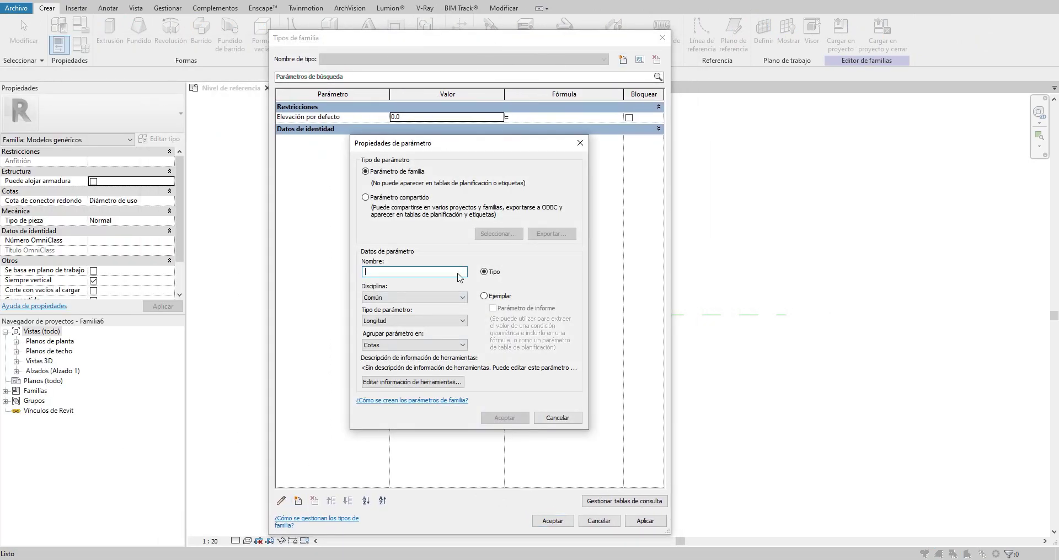
pyautogui.write('DA')
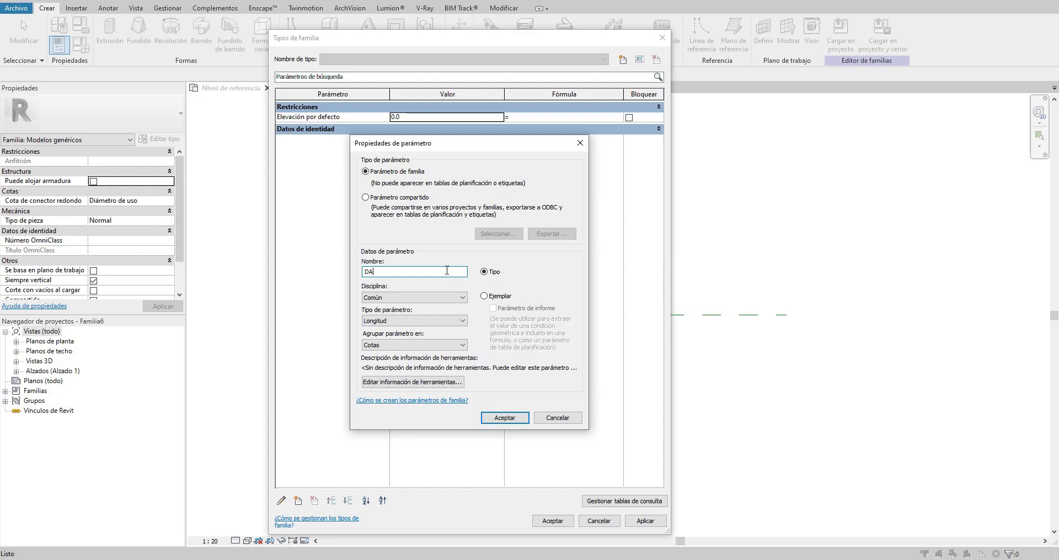
pyautogui.click(505, 418)
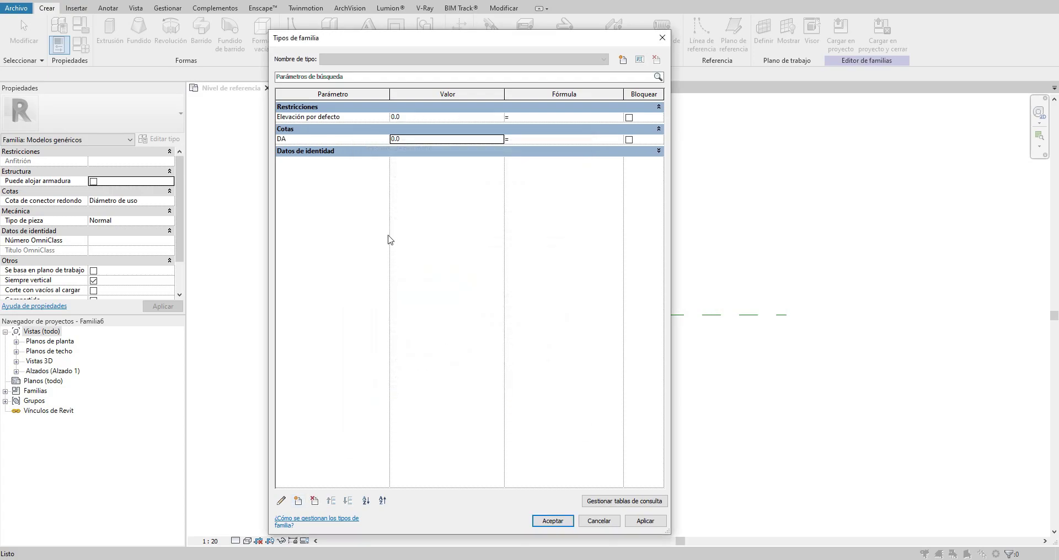
pyautogui.click(299, 501)
pyautogui.write('DB')
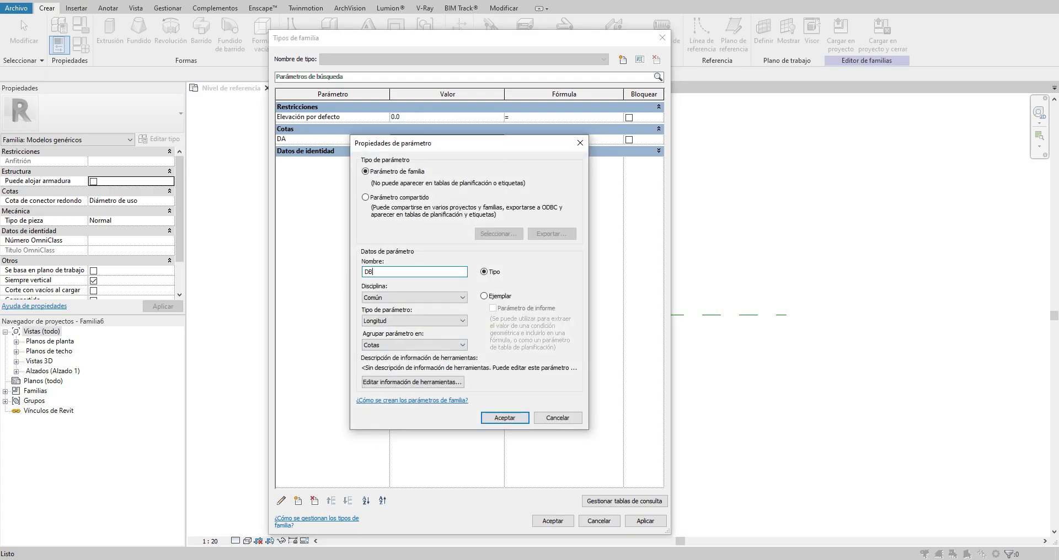
pyautogui.click(503, 418)
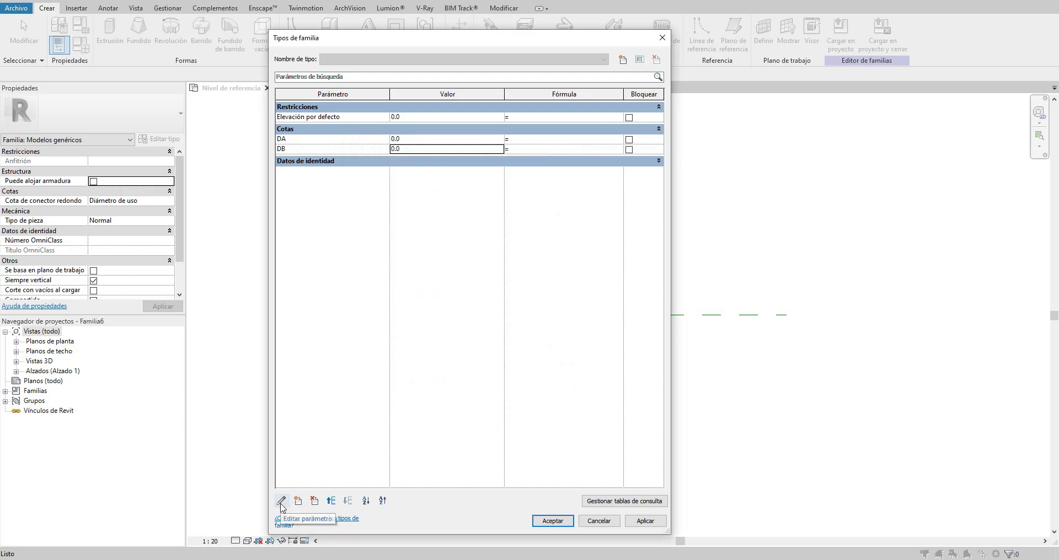
pyautogui.click(280, 500)
pyautogui.click(580, 142)
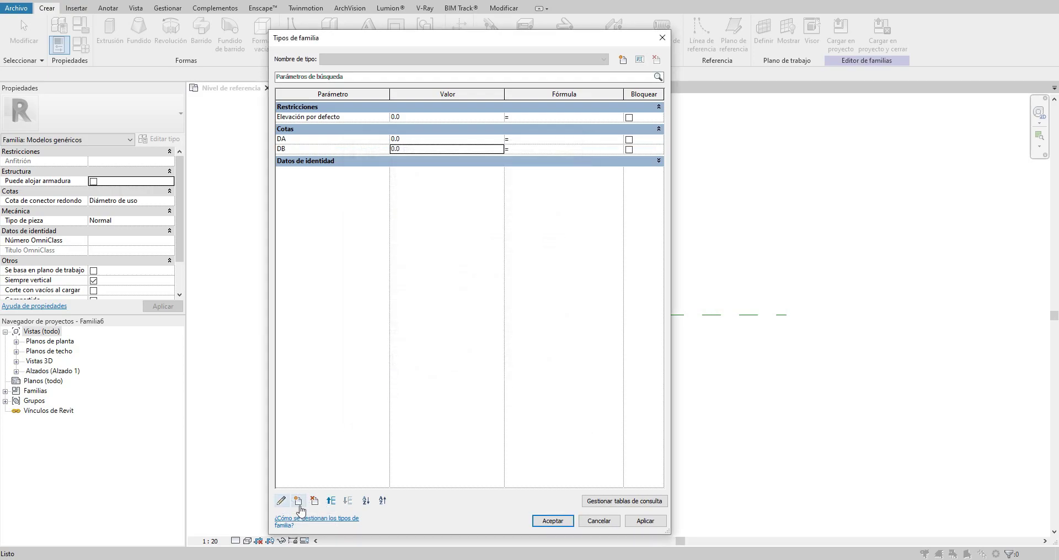
# Add the angle parameter Ang and the length parameter dAint under Cotas.
pyautogui.click(299, 502)
pyautogui.write('Ang')
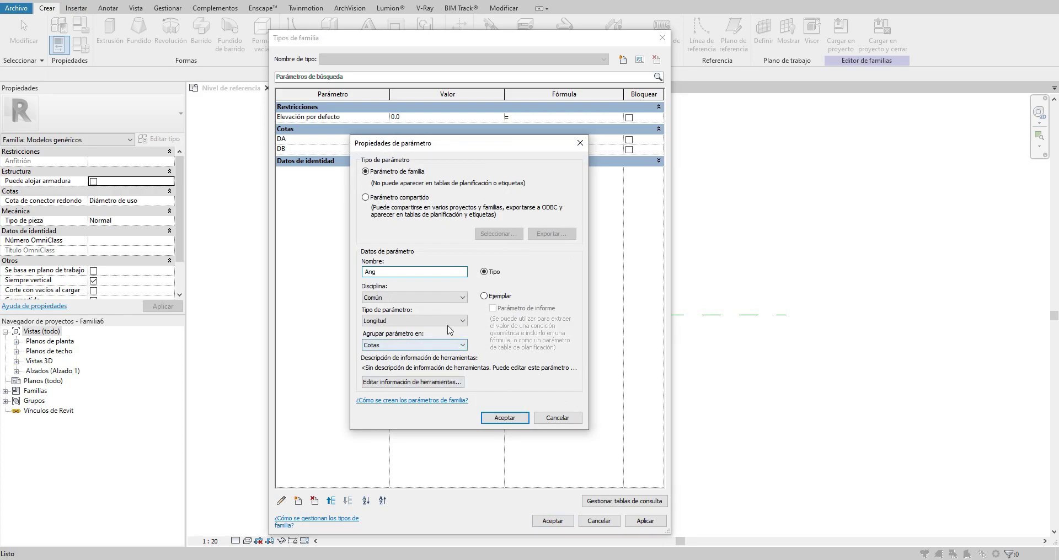
pyautogui.click(413, 321)
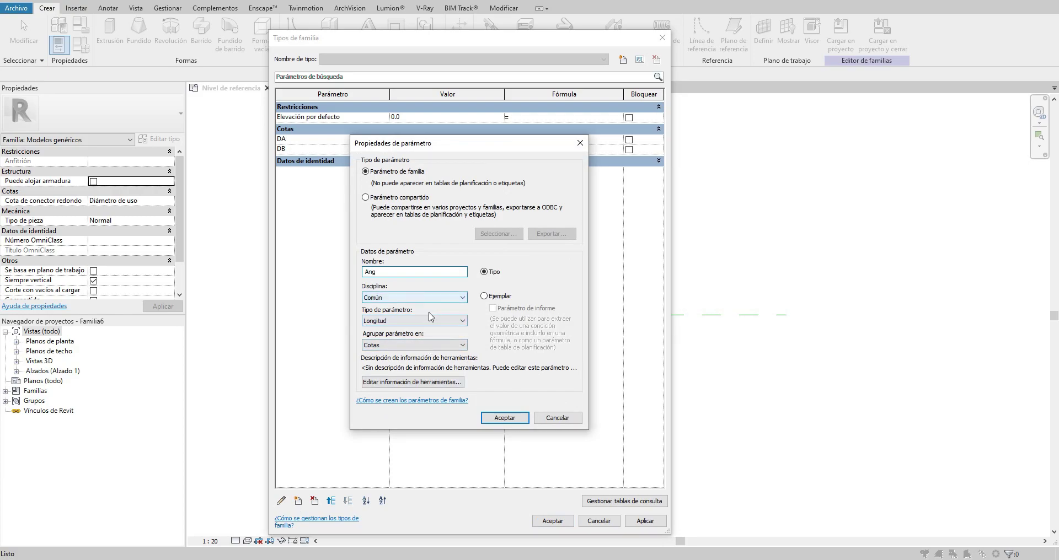
pyautogui.click(385, 350)
pyautogui.click(414, 320)
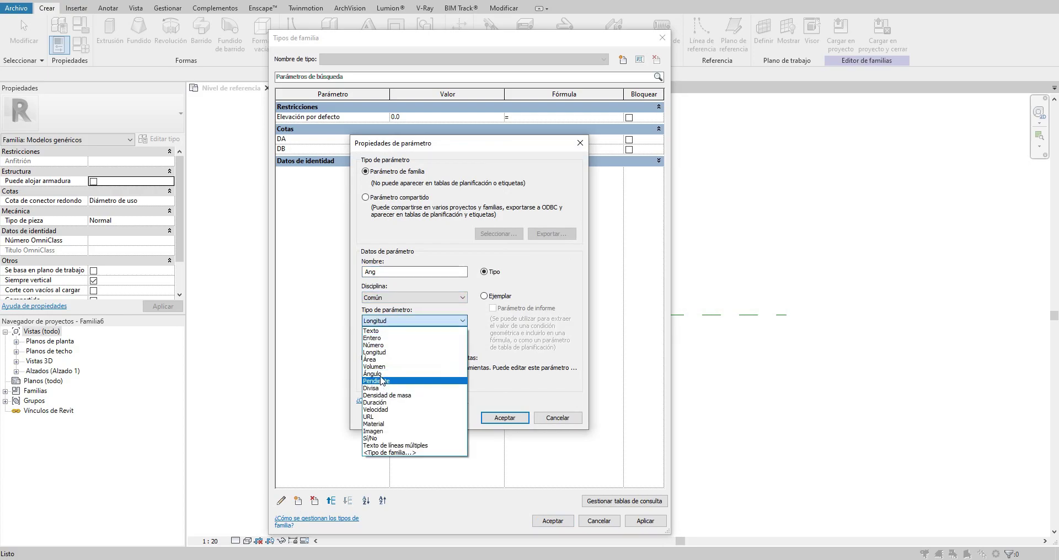
pyautogui.click(385, 379)
pyautogui.click(506, 418)
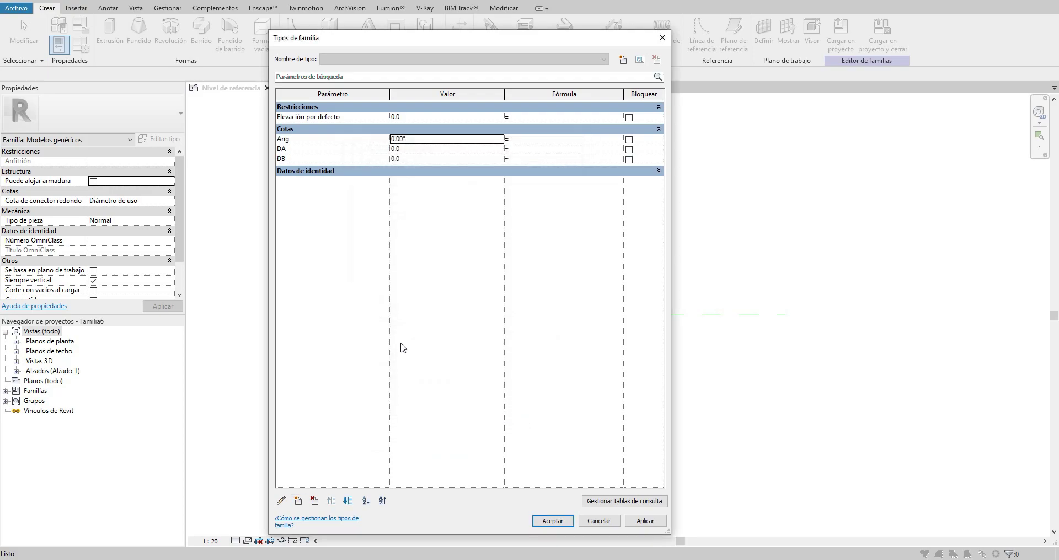
pyautogui.click(298, 501)
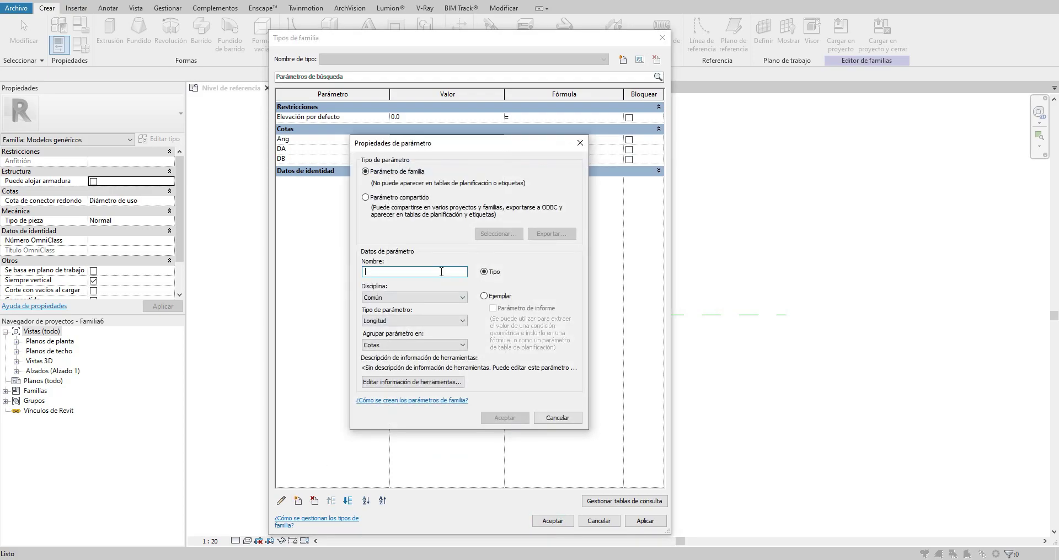
pyautogui.write('dAint')
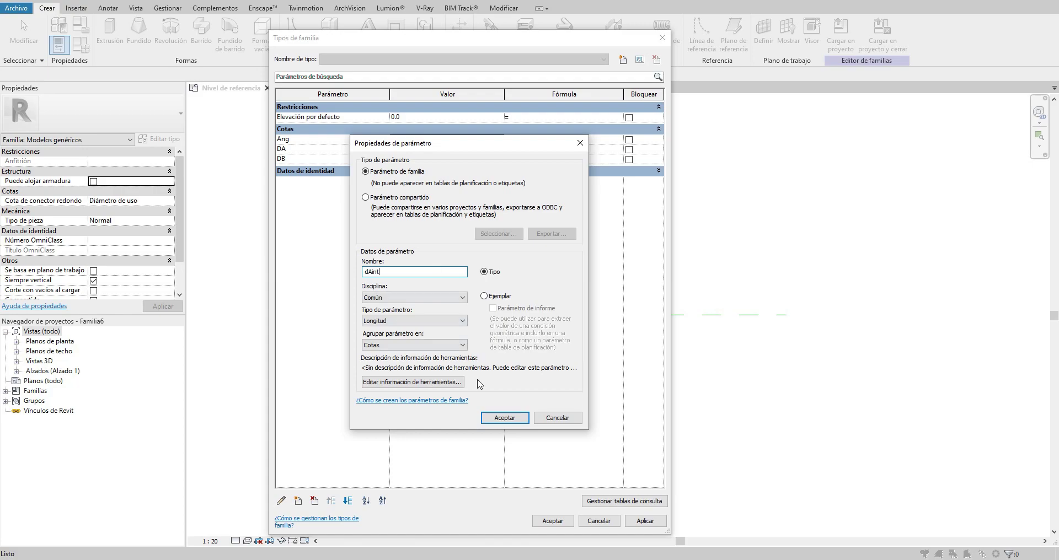
pyautogui.click(505, 418)
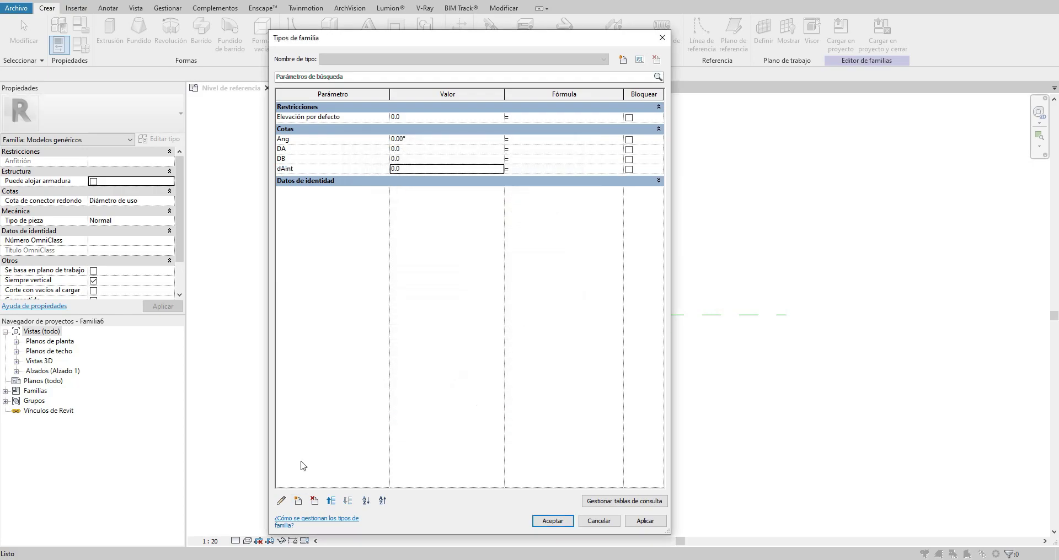
# Add length parameters dBint, eA and eB to the Cotas group.
pyautogui.click(298, 500)
pyautogui.write('dBint')
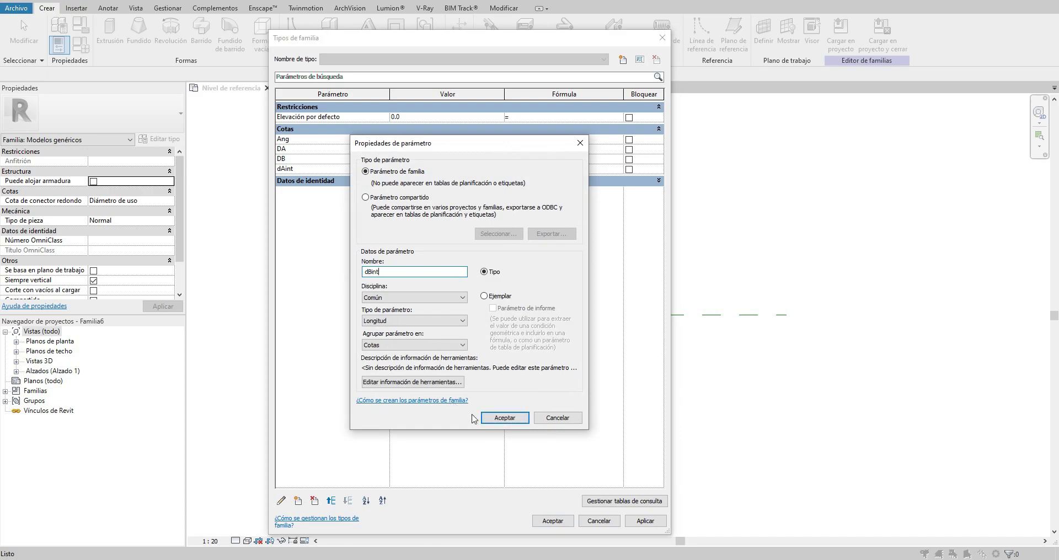
pyautogui.click(505, 417)
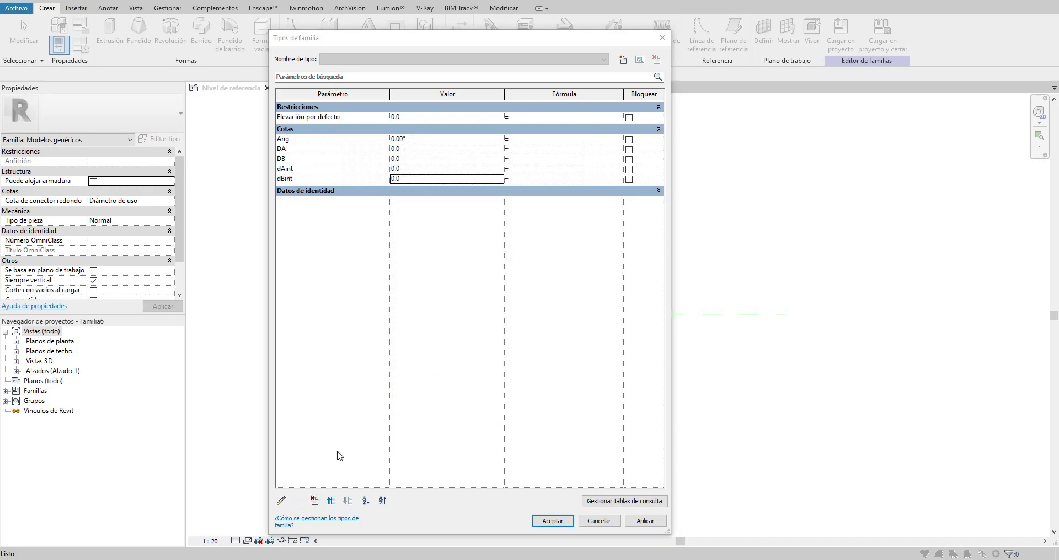
pyautogui.click(298, 500)
pyautogui.write('eA')
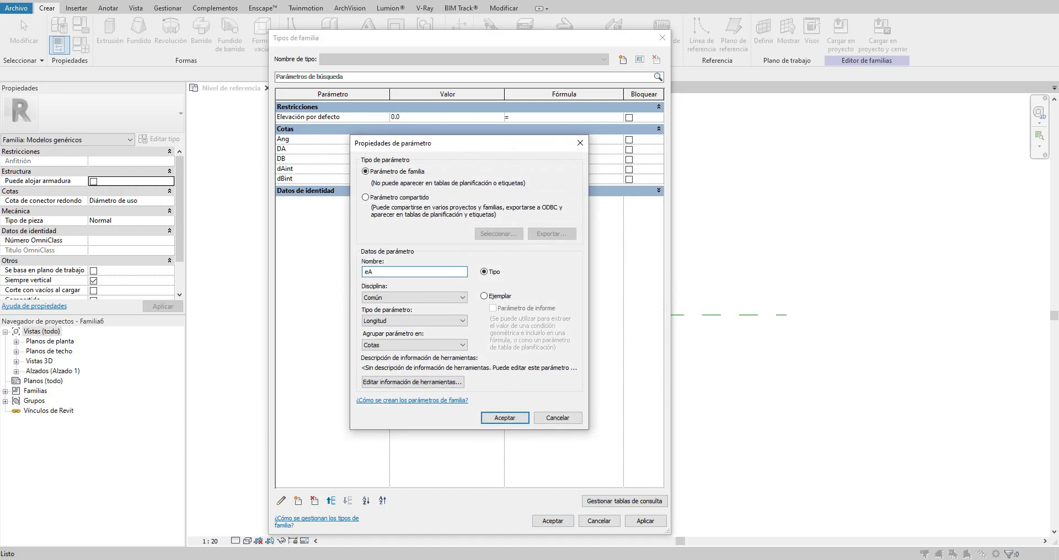
pyautogui.click(505, 418)
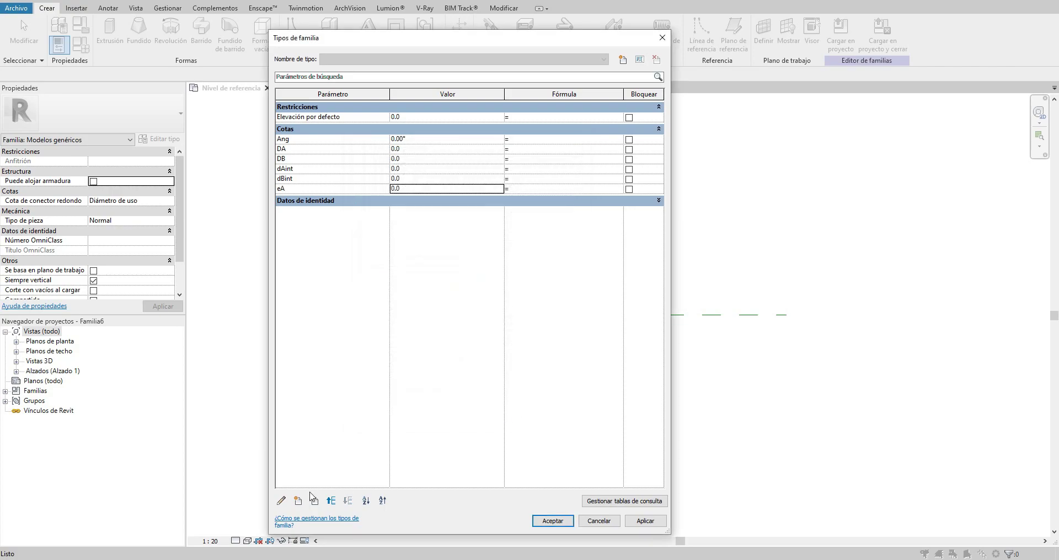
pyautogui.click(297, 501)
pyautogui.write('eB')
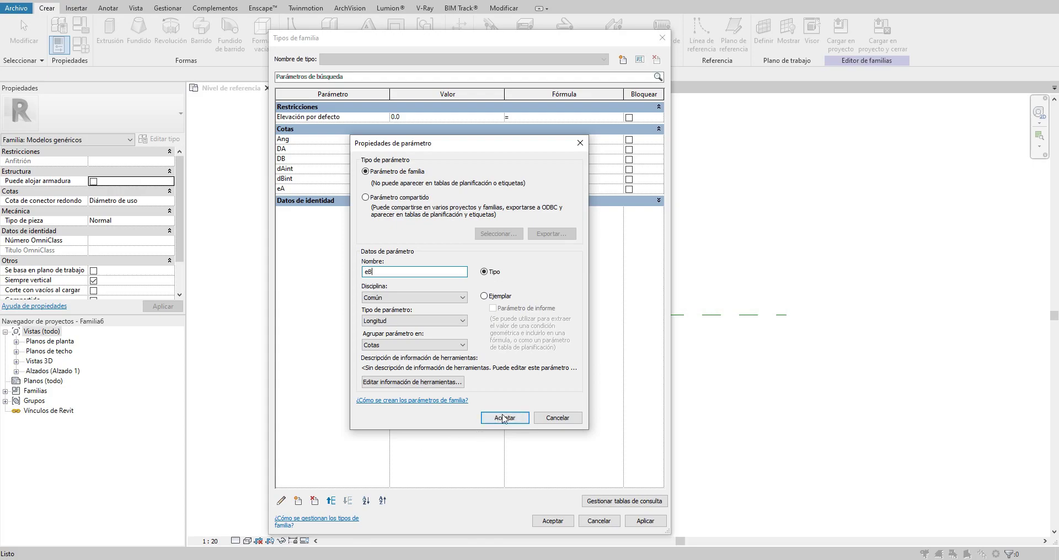
pyautogui.click(507, 418)
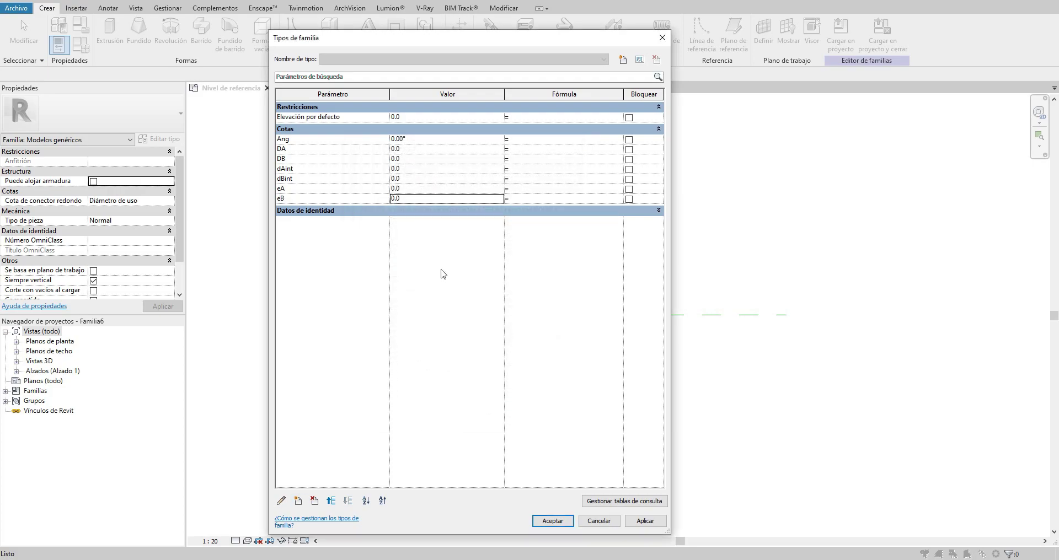
# Add length parameters HA, HB and BB to the Cotas group.
pyautogui.click(298, 500)
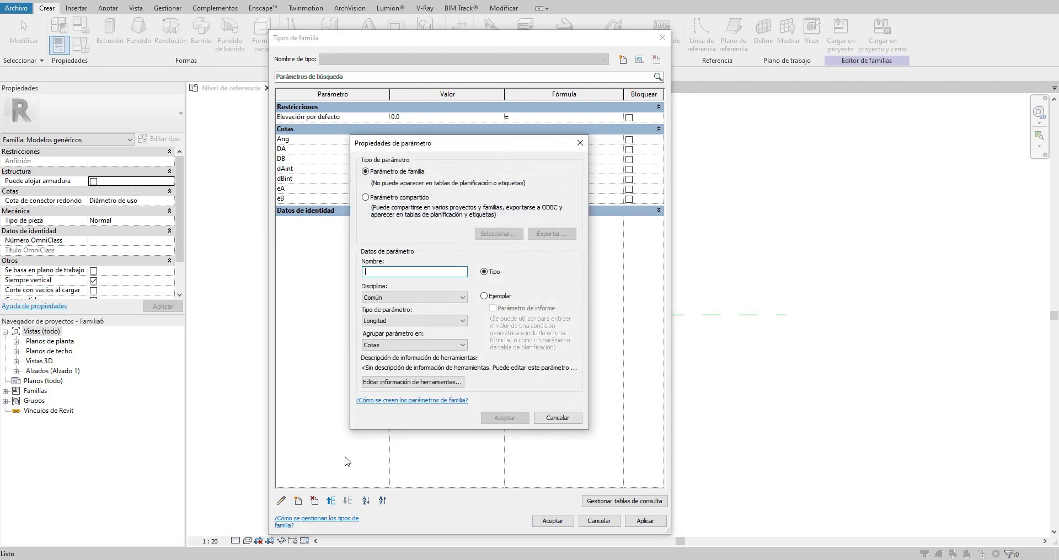
pyautogui.write('HA')
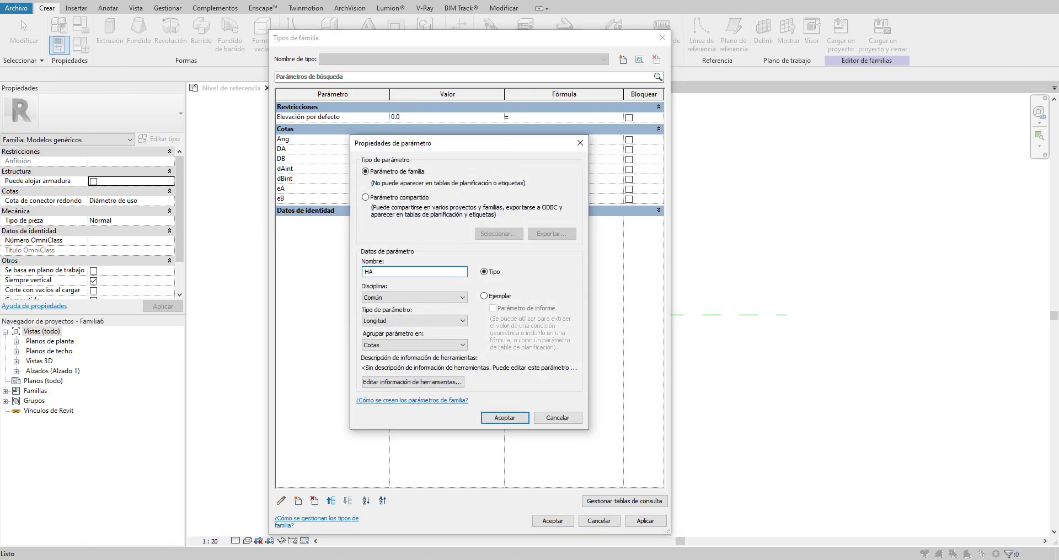
pyautogui.click(504, 418)
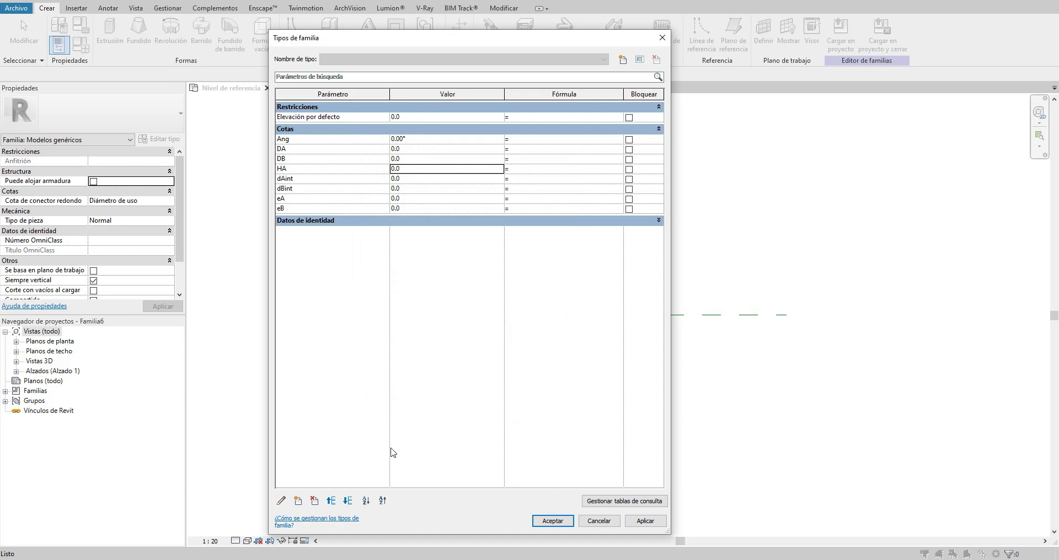
pyautogui.click(298, 500)
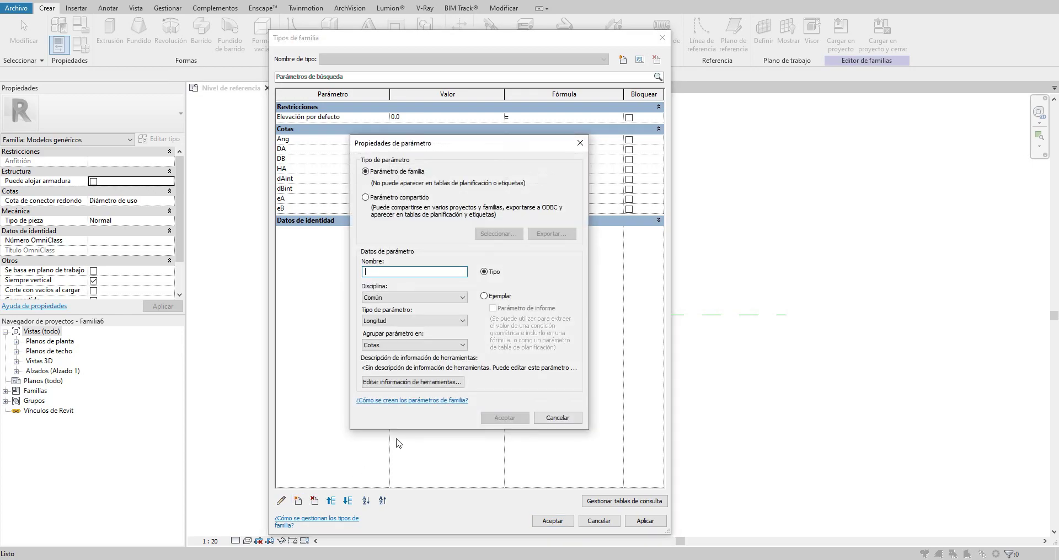
pyautogui.write('HN')
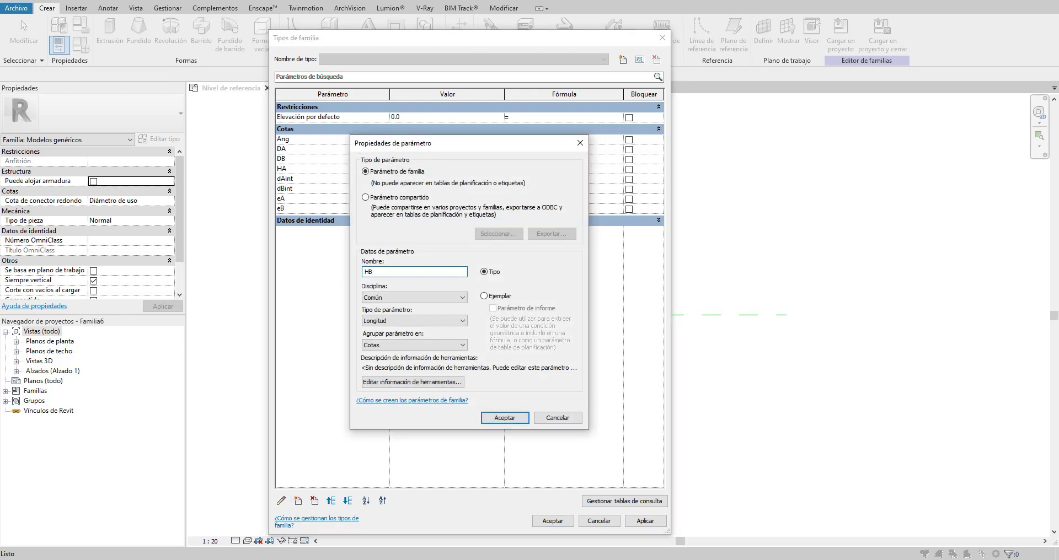
pyautogui.click(505, 418)
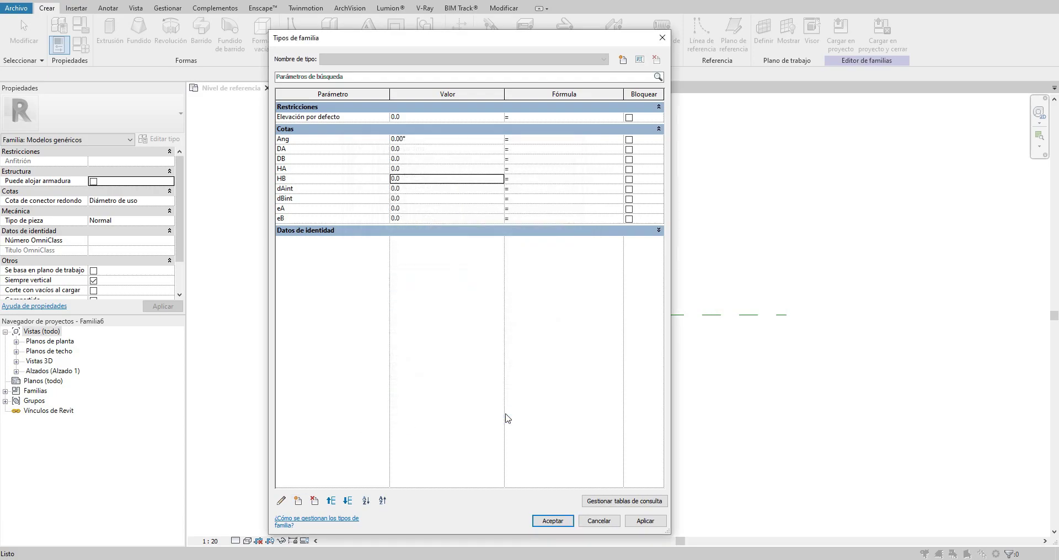
pyautogui.click(298, 501)
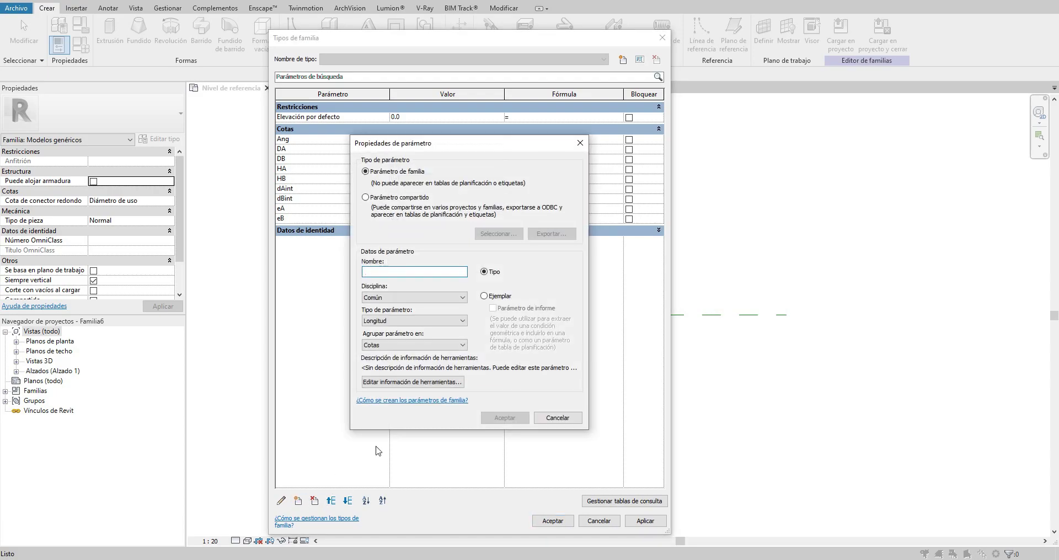
pyautogui.write('BB')
pyautogui.click(505, 418)
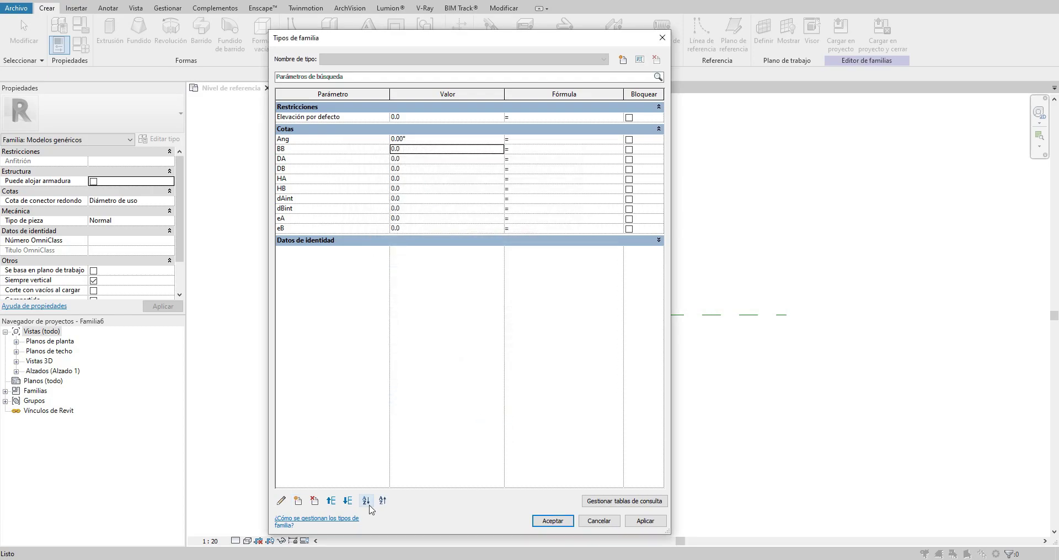
# Move the BB parameter down to sit just below HB.
pyautogui.click(332, 502)
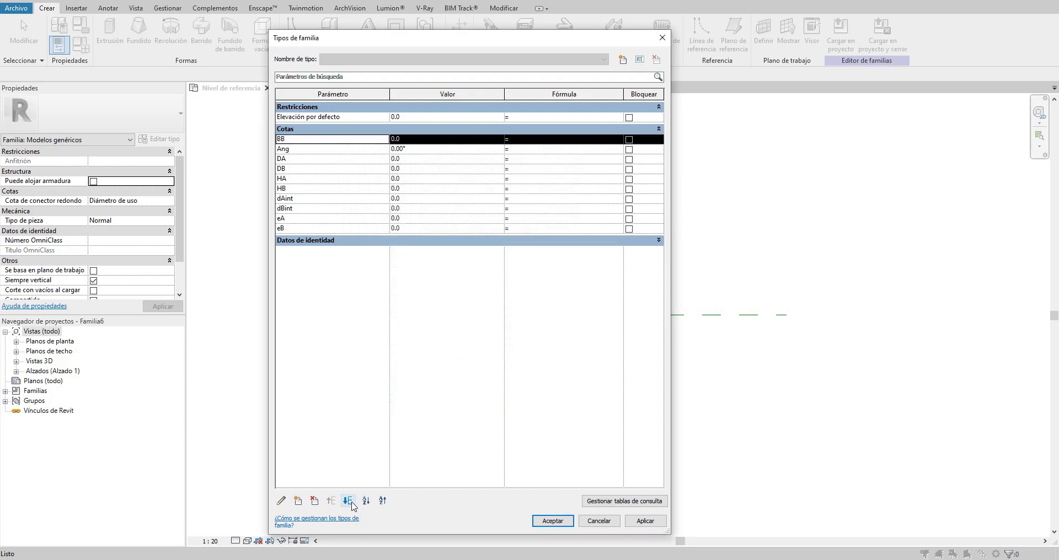
pyautogui.click(350, 502)
pyautogui.click(349, 502)
pyautogui.click(349, 502)
pyautogui.click(349, 502)
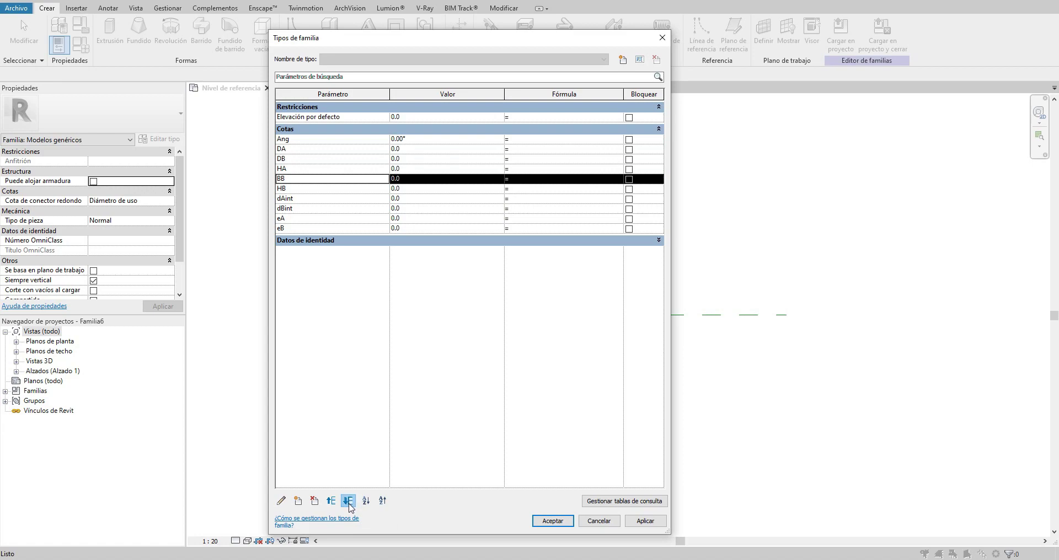
pyautogui.click(349, 502)
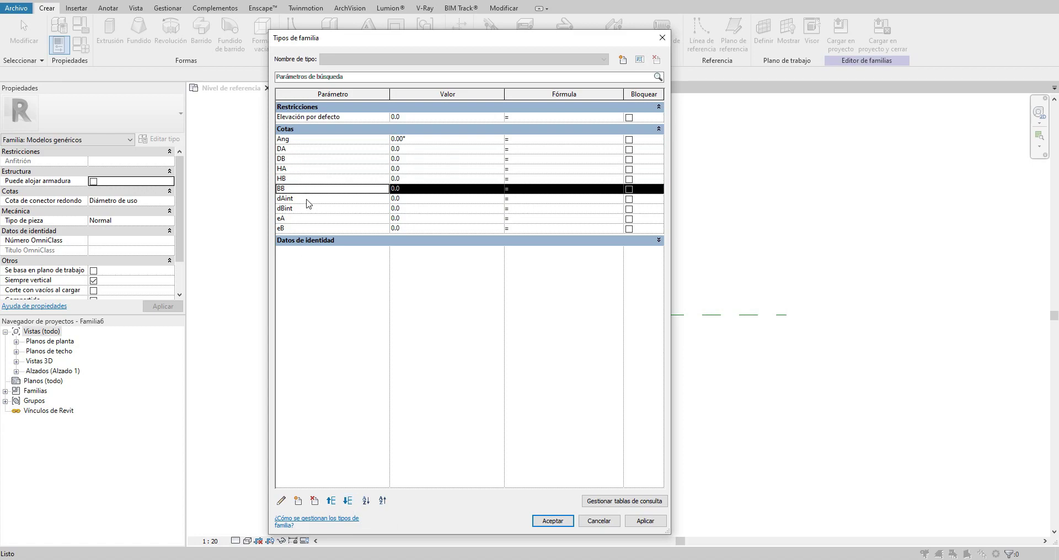
# Move dAint up to just below DB and dBint up above HA.
pyautogui.click(307, 200)
pyautogui.click(331, 501)
pyautogui.click(331, 501)
pyautogui.click(331, 500)
pyautogui.click(298, 209)
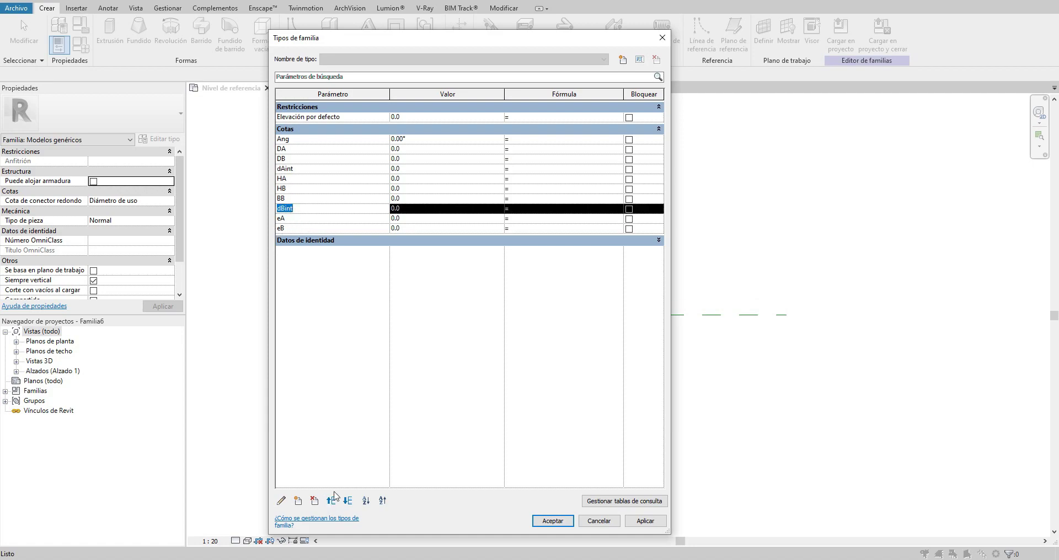
pyautogui.click(331, 501)
pyautogui.click(331, 501)
pyautogui.click(330, 502)
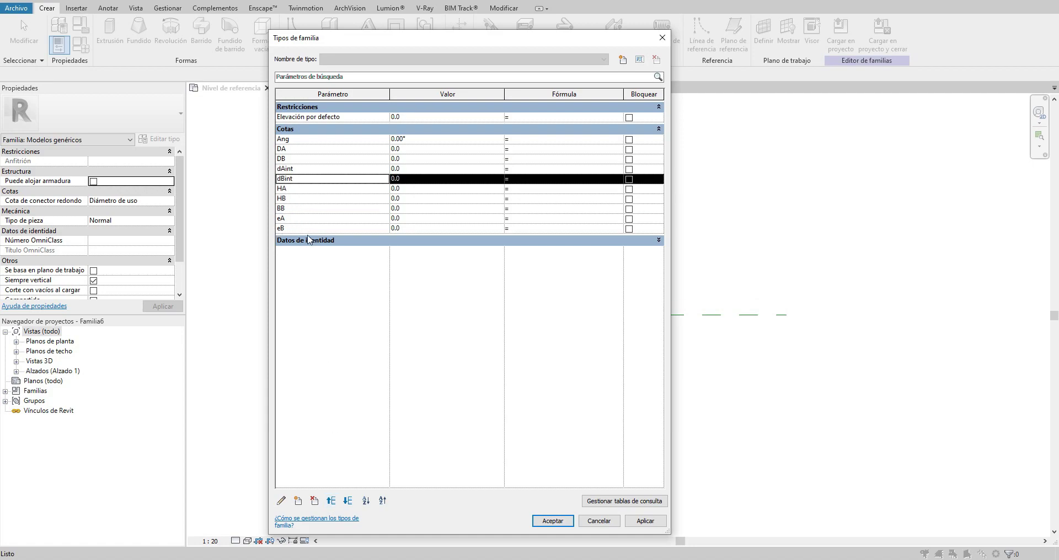
pyautogui.click(415, 227)
# Set eA and eB to 25, DA to 100, with formulas dAint=DA-eA, DB=dAint, dBint=DB-eB.
pyautogui.click(432, 221)
pyautogui.write('25')
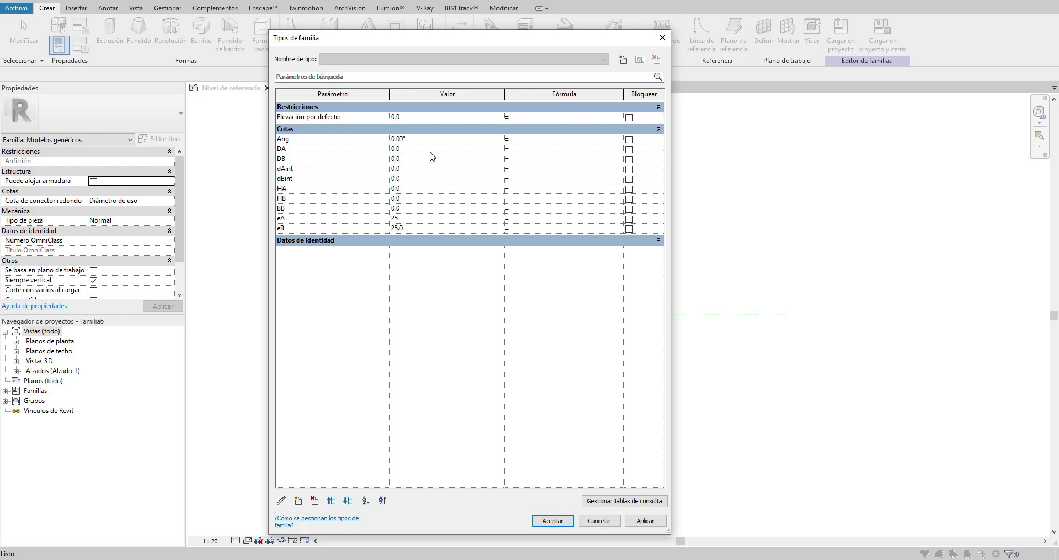
pyautogui.click(430, 150)
pyautogui.click(538, 172)
pyautogui.press('Return')
pyautogui.click(525, 159)
pyautogui.click(483, 178)
pyautogui.write('DB-eB')
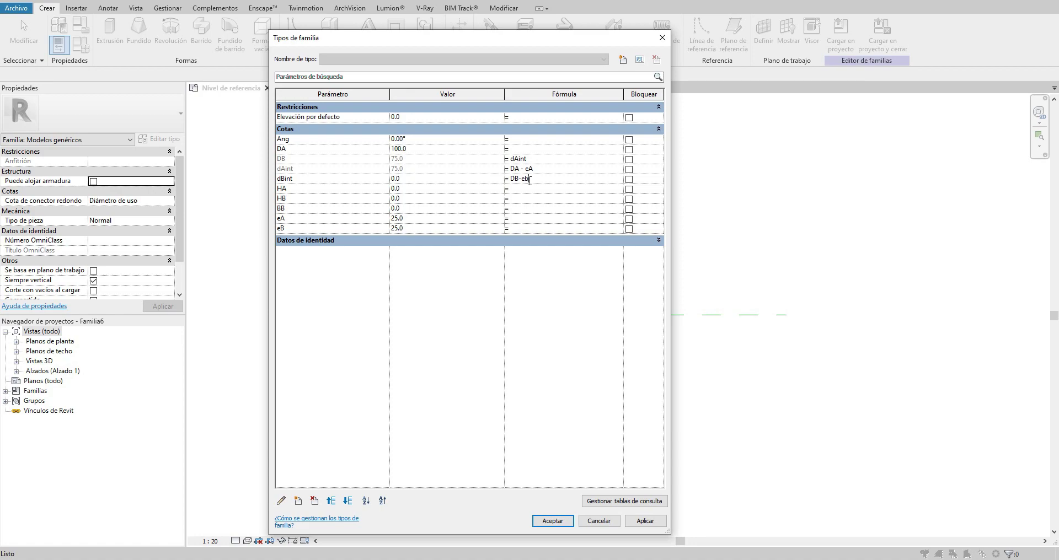
pyautogui.click(542, 200)
# Set HA to 180, HB to 130, BB to -50 and Ang to 15°, then accept.
pyautogui.click(425, 190)
pyautogui.write('180')
pyautogui.click(425, 200)
pyautogui.click(420, 209)
pyautogui.write('-50')
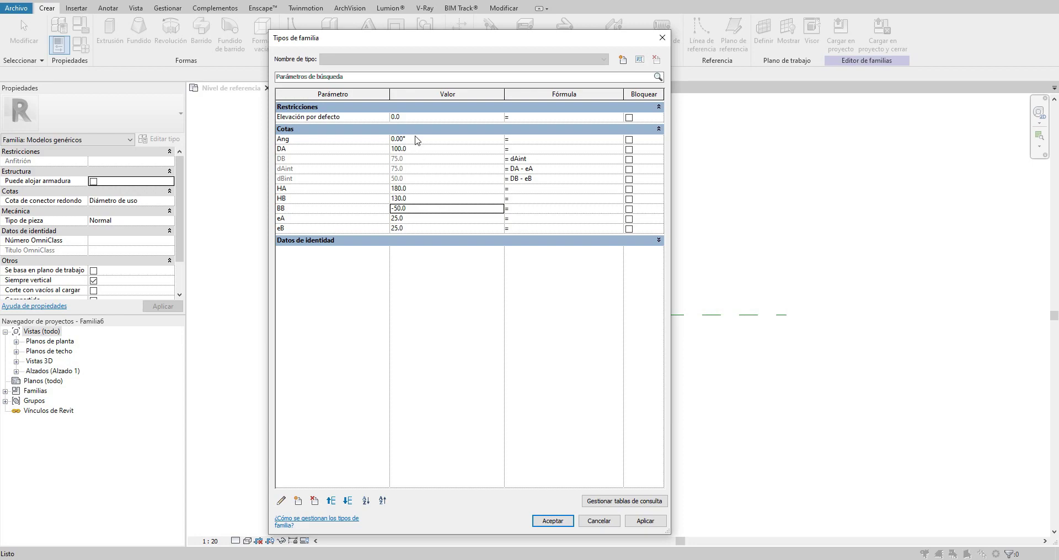
pyautogui.click(416, 138)
pyautogui.write('15')
pyautogui.click(513, 366)
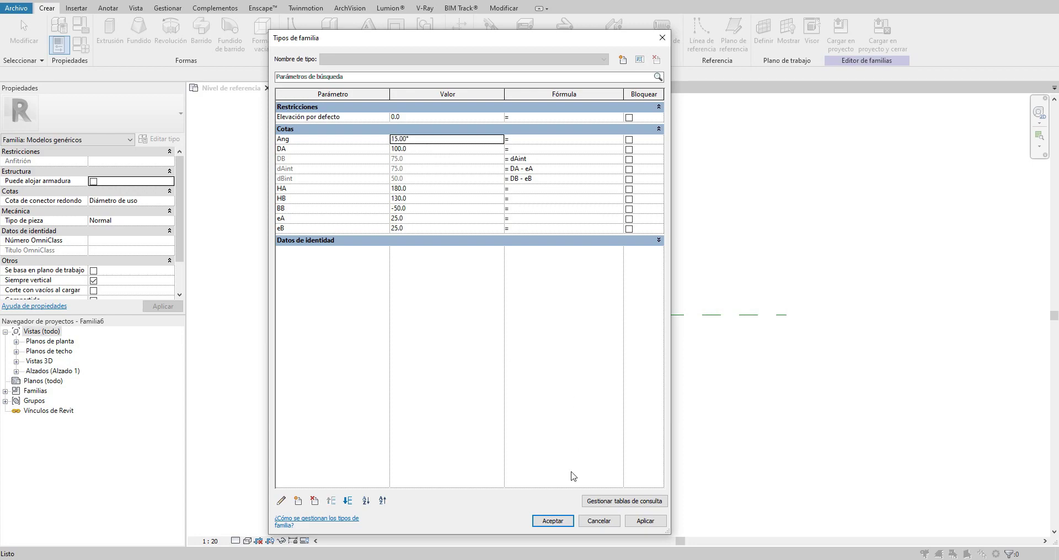
pyautogui.click(569, 521)
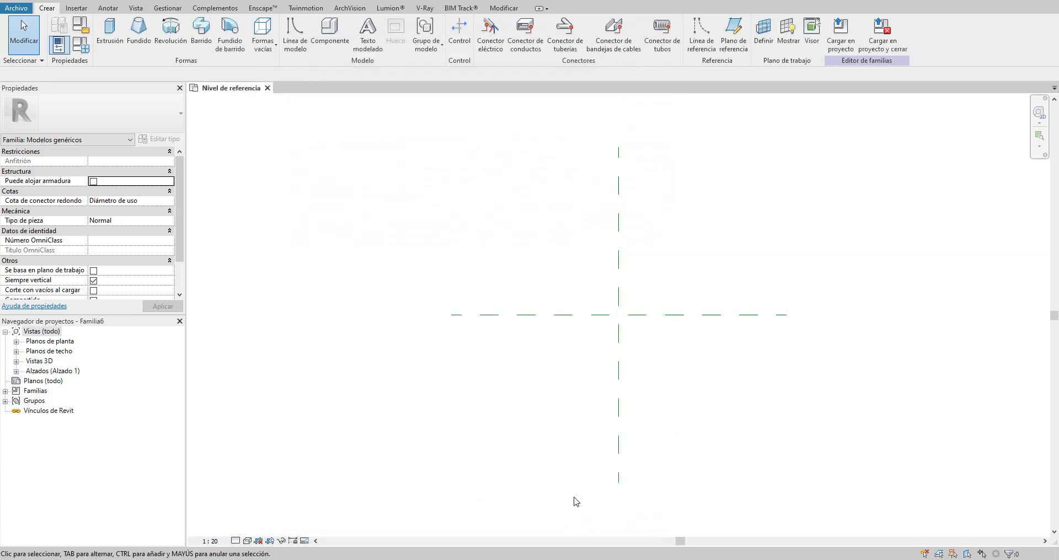
# Create family types Tipo 1 and Tipo 2, giving Tipo 2 a BB value of 0.
pyautogui.click(81, 49)
pyautogui.click(622, 59)
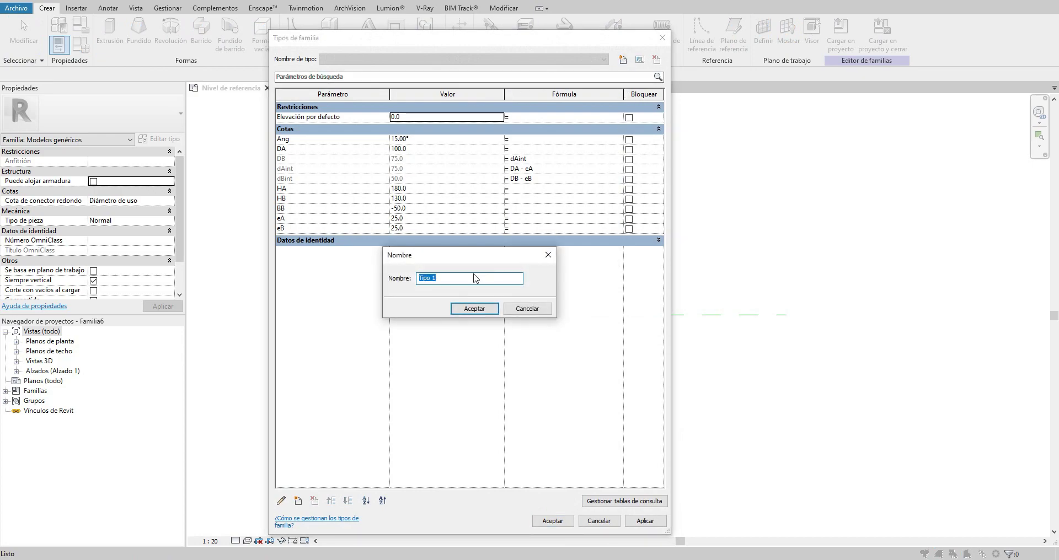
pyautogui.click(460, 305)
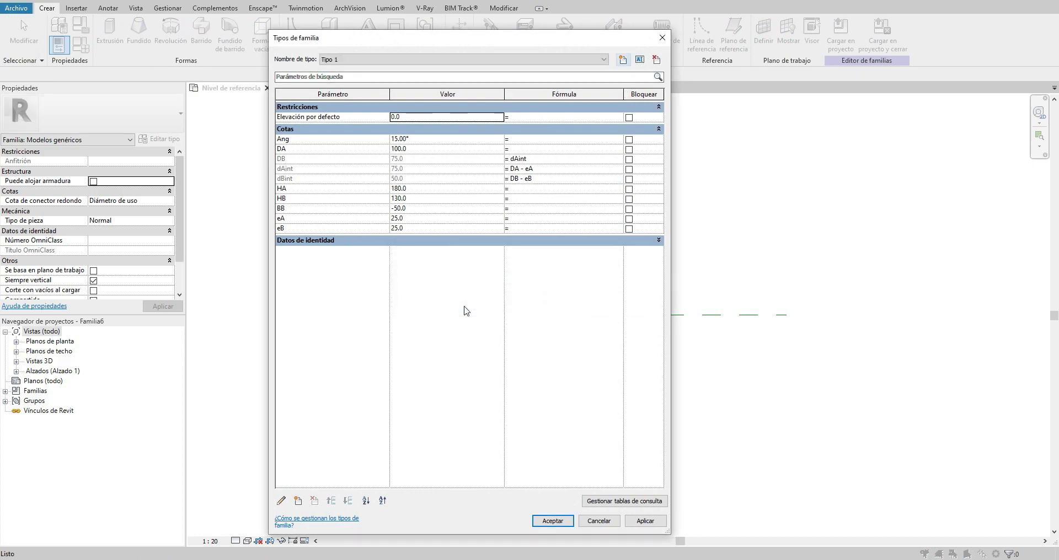
pyautogui.click(623, 59)
pyautogui.click(475, 308)
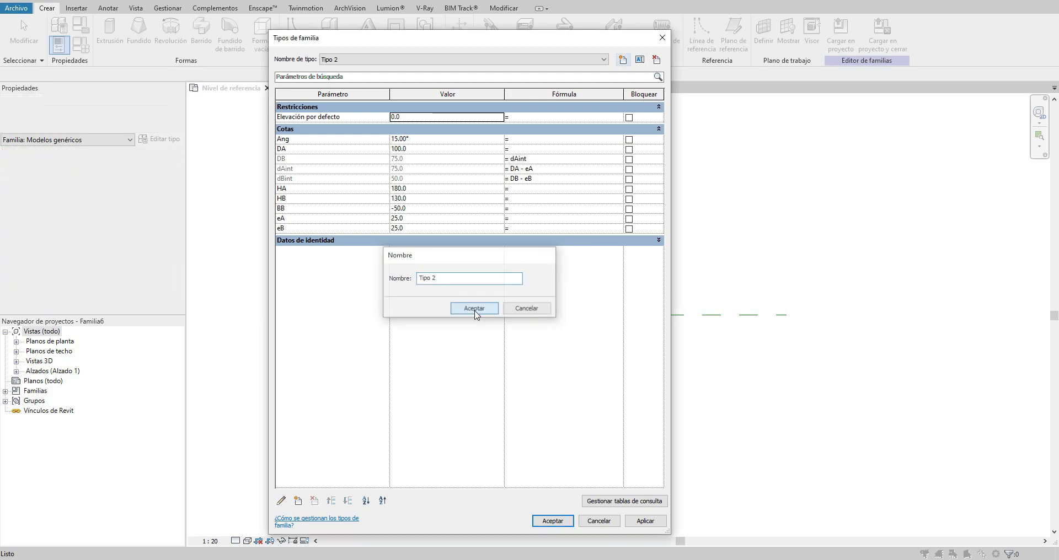
pyautogui.click(434, 210)
pyautogui.write('0')
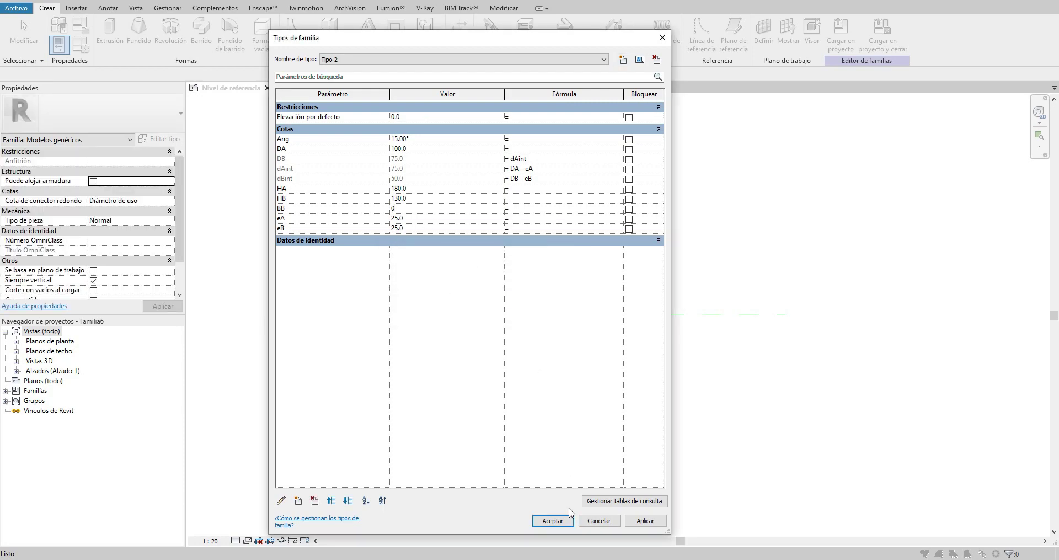
pyautogui.click(568, 519)
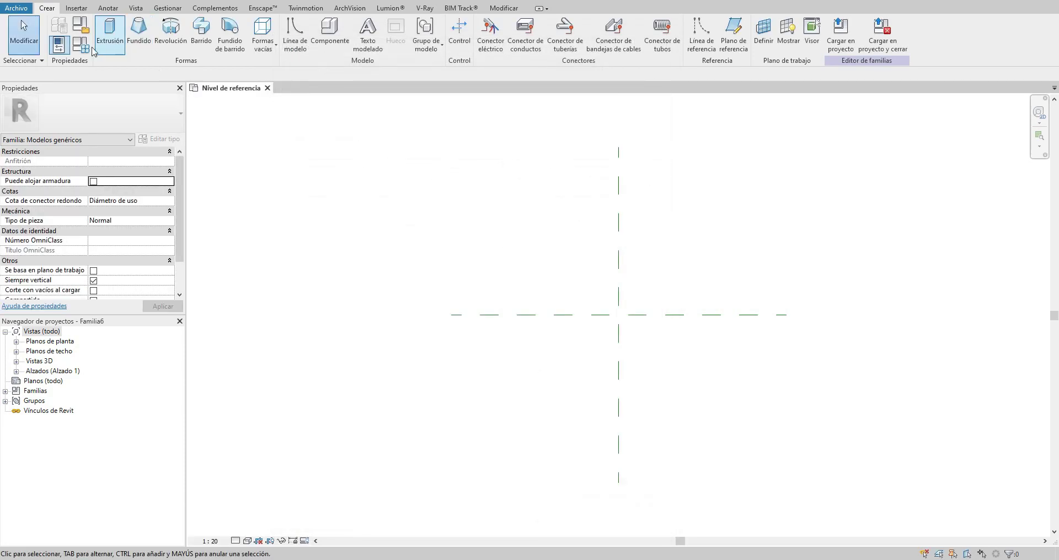
# Make Tipo 1 the current family type again.
pyautogui.click(58, 44)
pyautogui.click(604, 59)
pyautogui.click(463, 68)
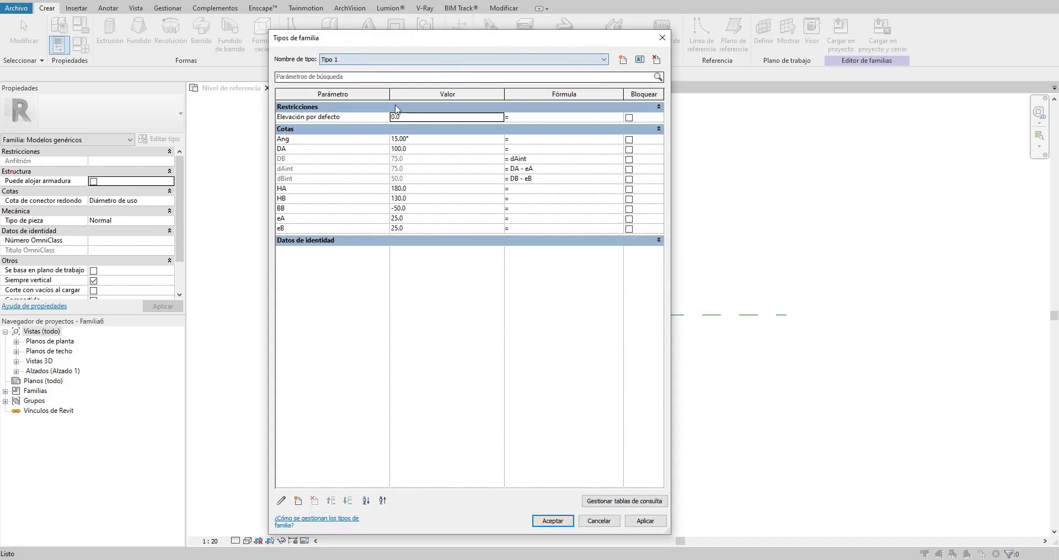
pyautogui.click(567, 522)
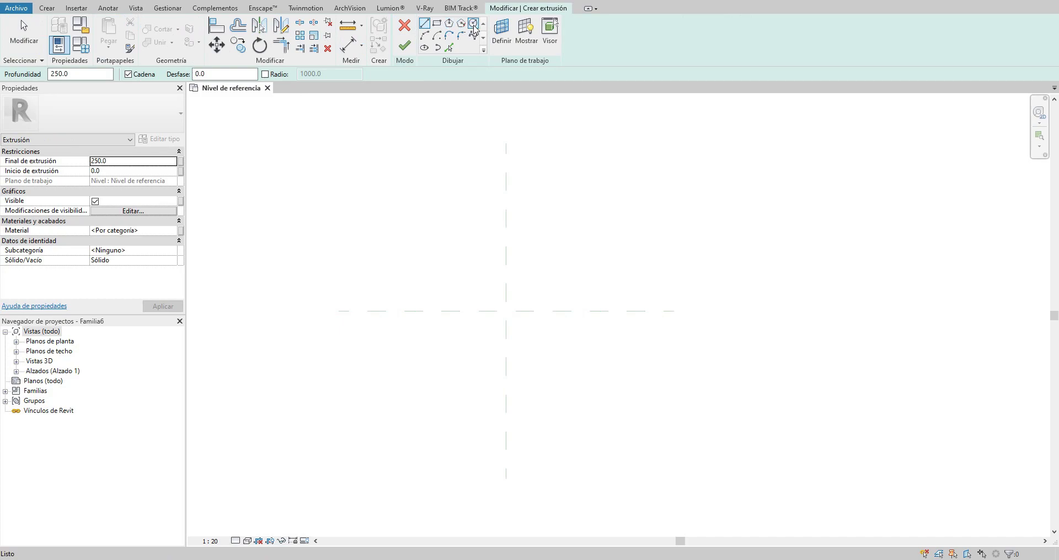
# Sketch two concentric circles at the planes' intersection and label the inner radius dAint.
pyautogui.click(506, 312)
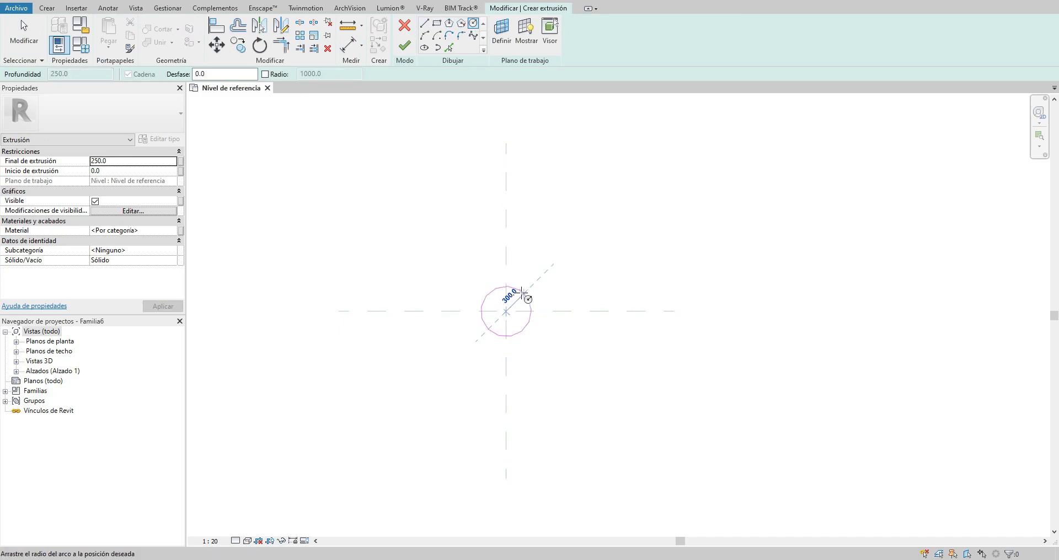
pyautogui.click(575, 312)
pyautogui.click(506, 312)
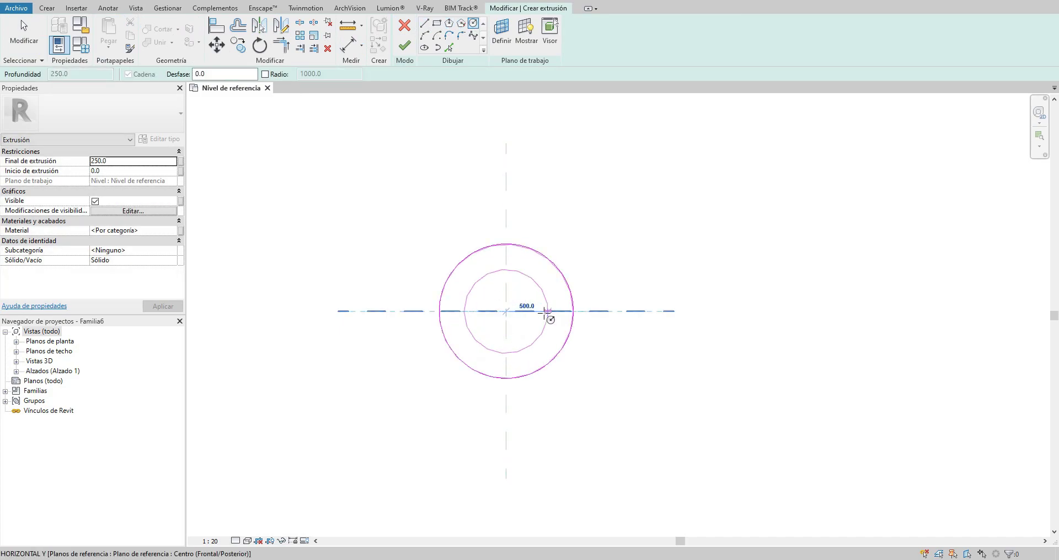
pyautogui.click(536, 281)
pyautogui.press('Escape')
pyautogui.press('Escape')
pyautogui.click(533, 283)
pyautogui.scroll(2, 531, 306)
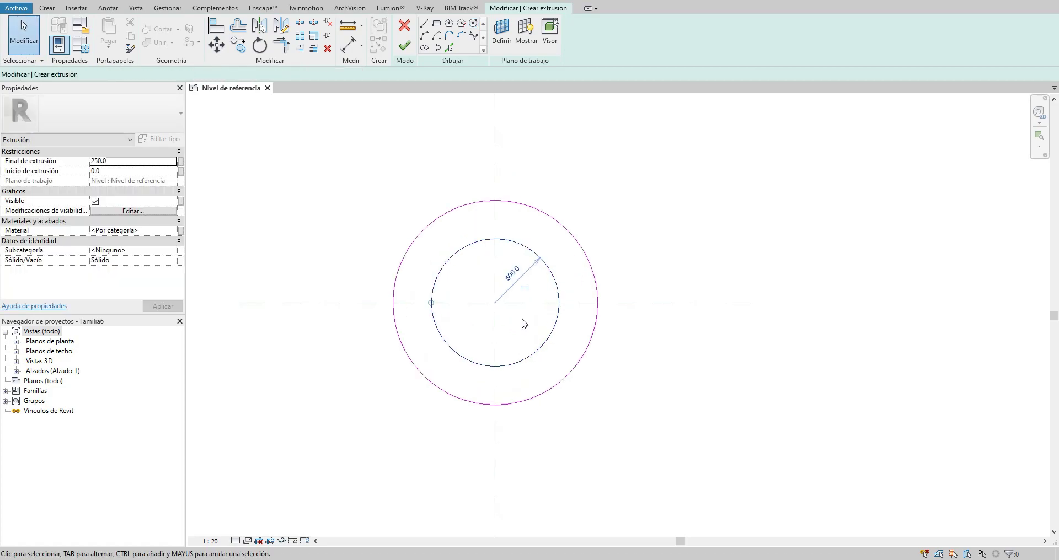
pyautogui.click(529, 281)
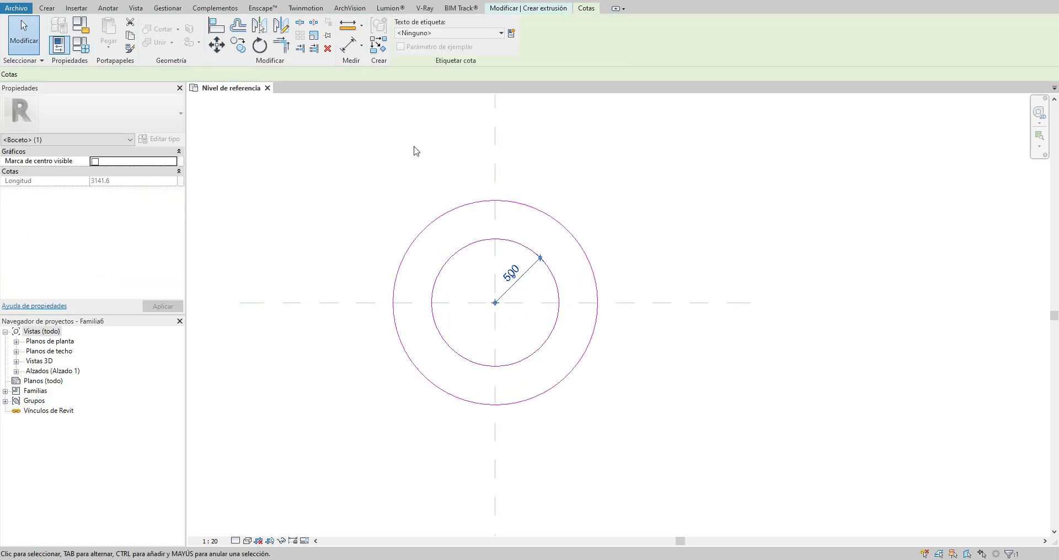
pyautogui.click(472, 34)
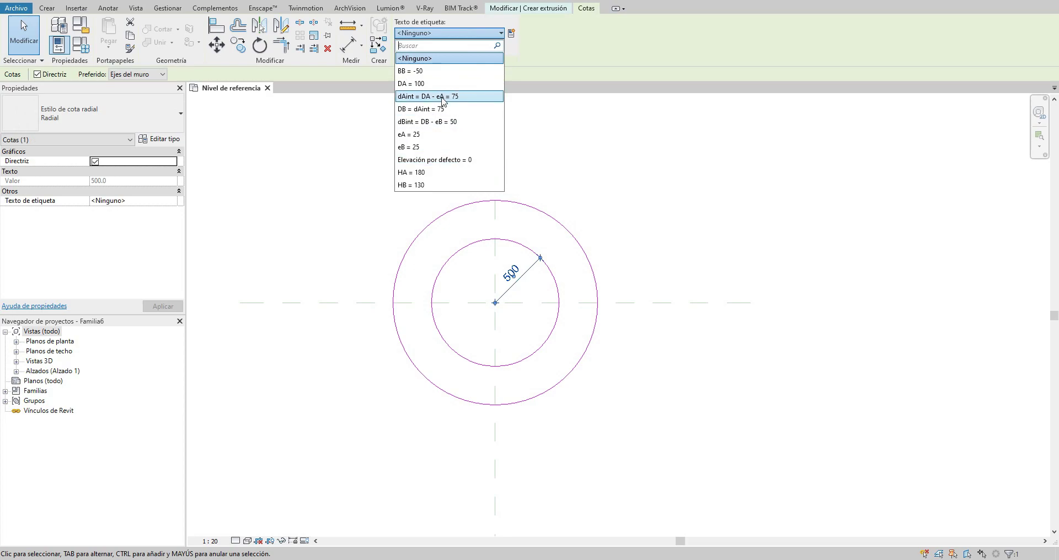
pyautogui.press('Return')
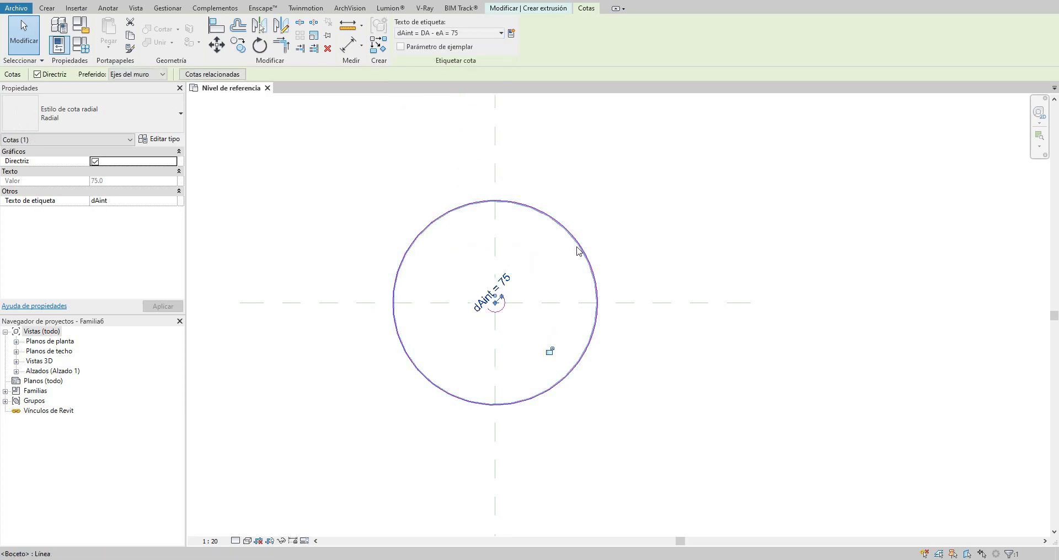
# Label the outer circle's radius DA and set the view scale to 1:5.
pyautogui.click(577, 241)
pyautogui.click(538, 274)
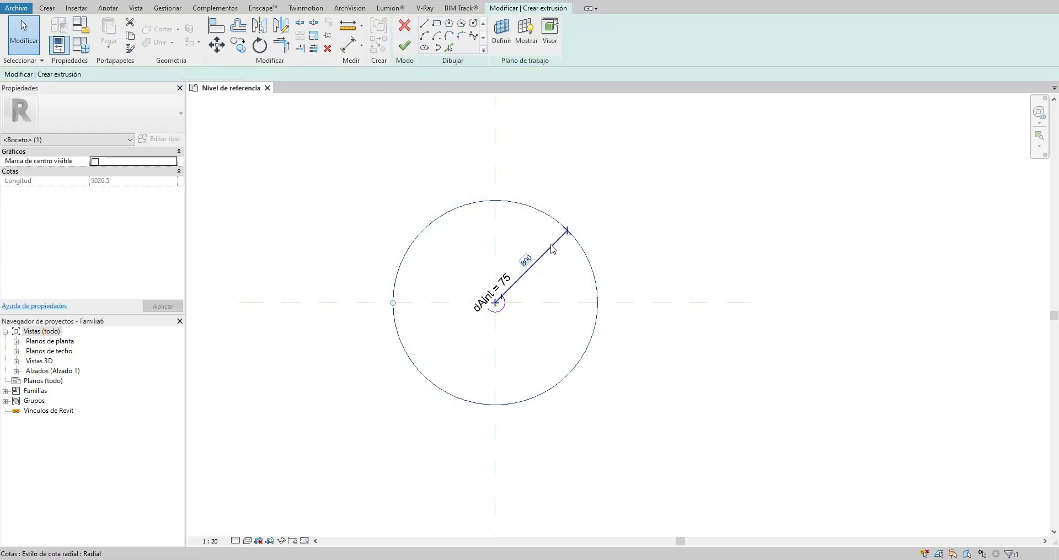
pyautogui.click(553, 249)
pyautogui.moveTo(440, 243); pyautogui.dragTo(459, 243)
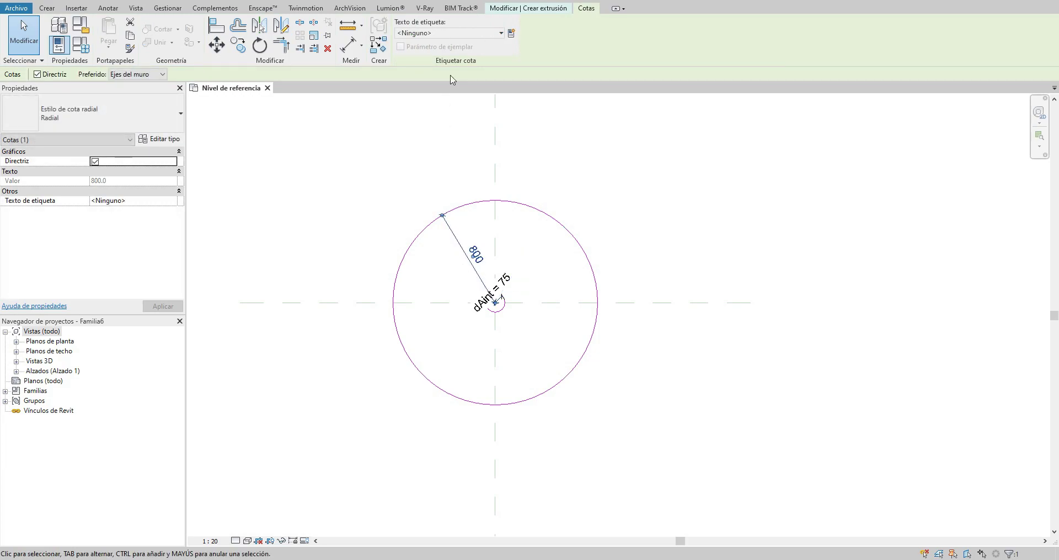
pyautogui.click(447, 33)
pyautogui.click(411, 83)
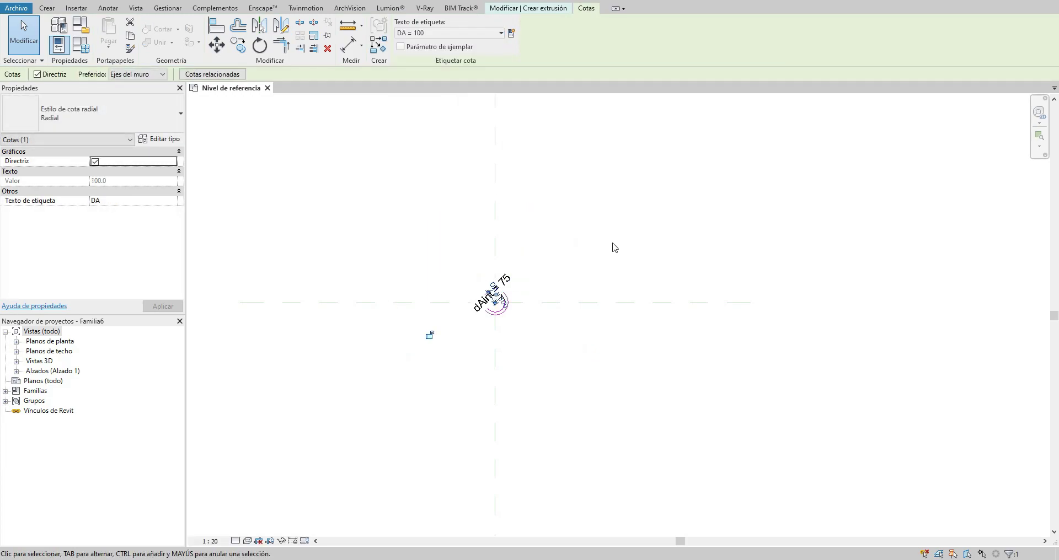
pyautogui.click(612, 244)
pyautogui.click(209, 542)
pyautogui.click(226, 408)
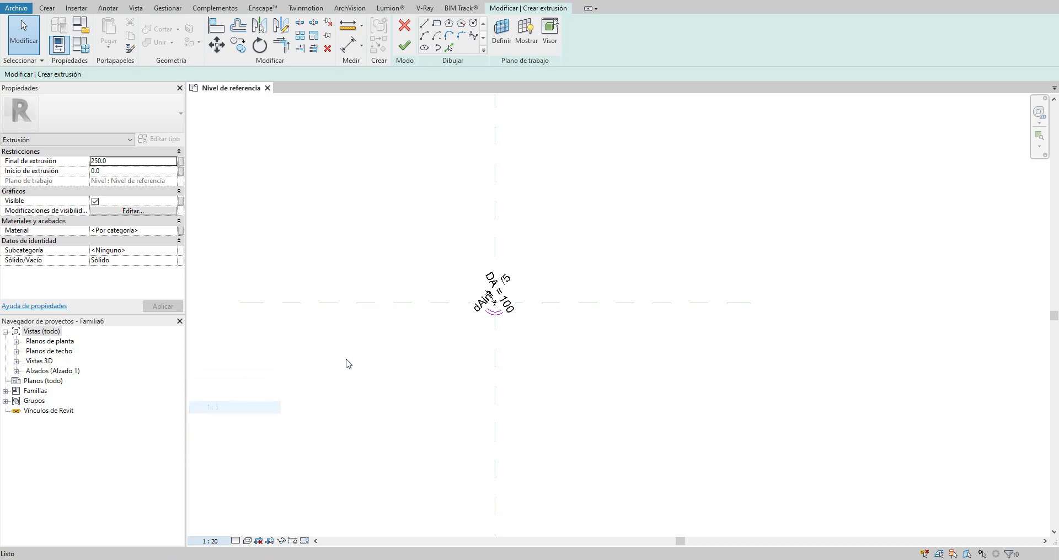
# Finish the ring extrusion and bind its end height to HA.
pyautogui.click(405, 45)
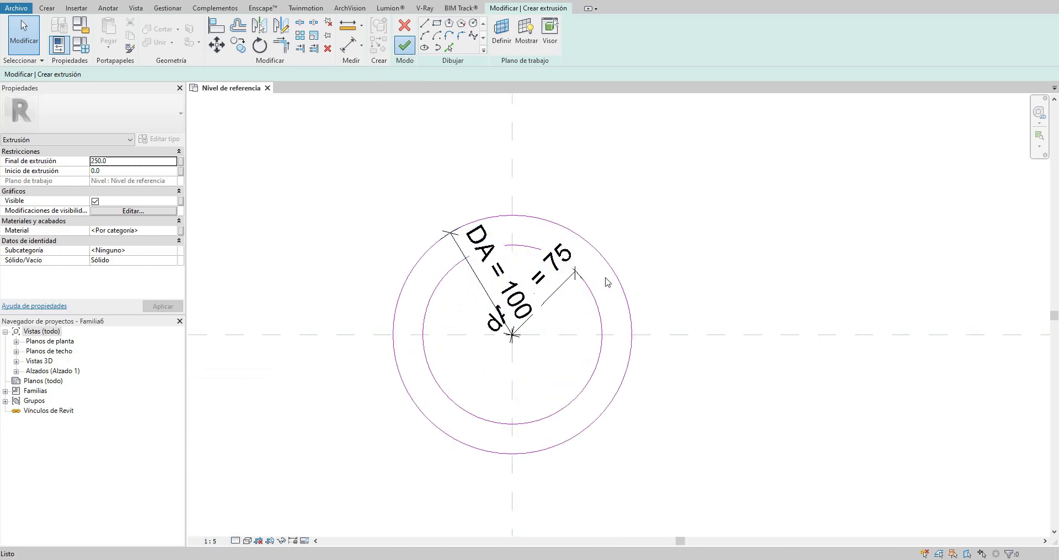
pyautogui.click(181, 161)
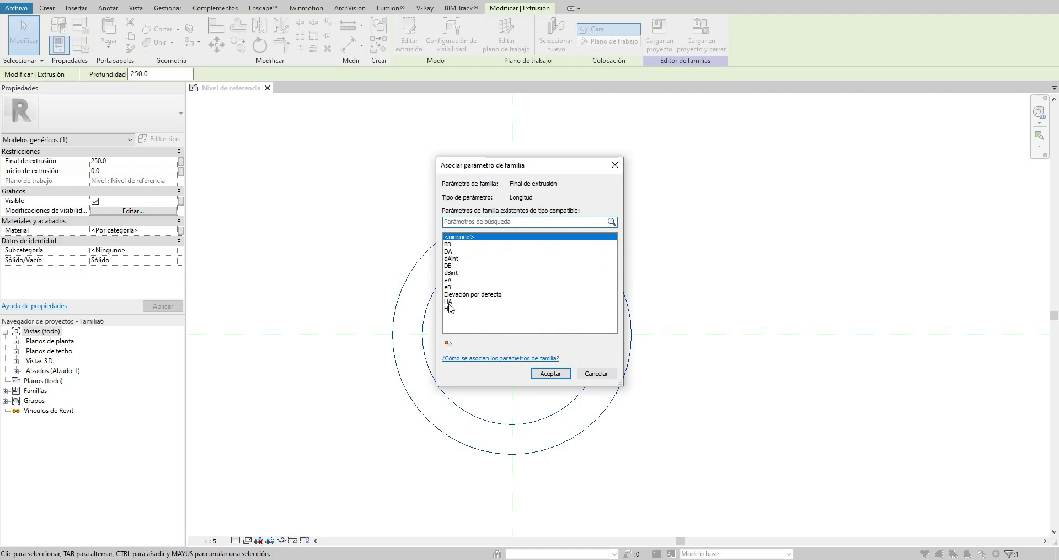
pyautogui.click(448, 302)
pyautogui.click(550, 374)
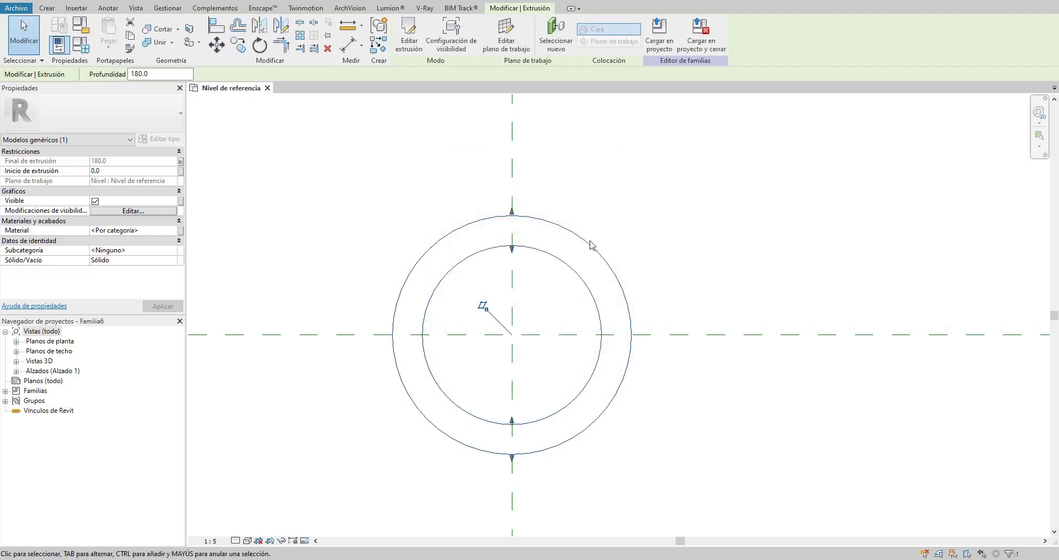
pyautogui.click(678, 253)
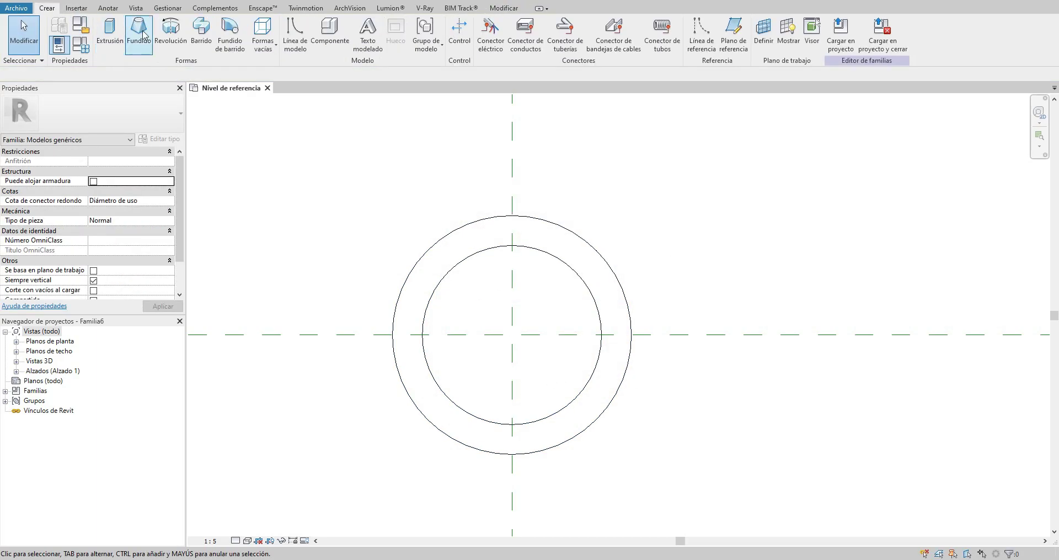
# Start a new extrusion with two concentric circles, labelling the 145 radius dBint.
pyautogui.click(110, 34)
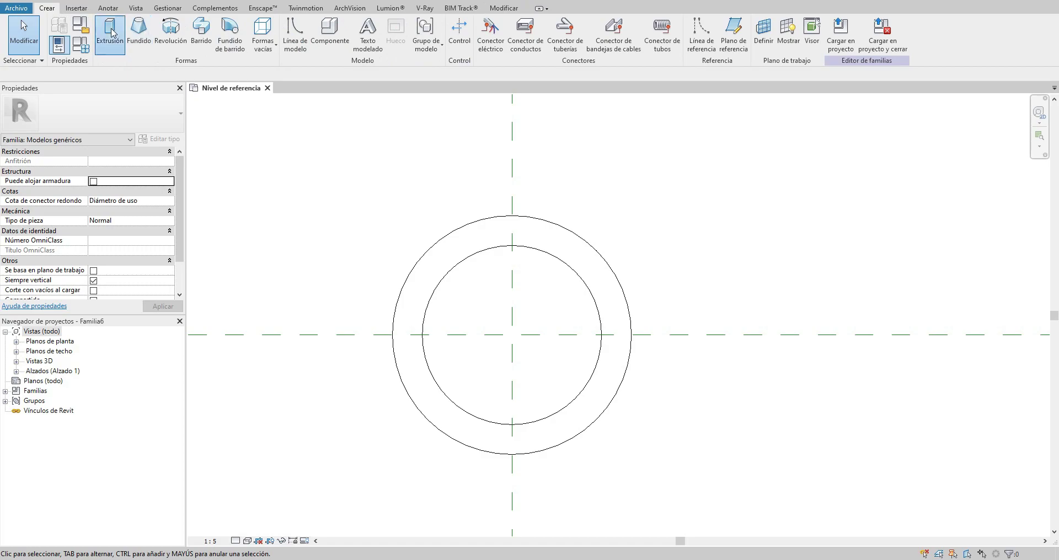
pyautogui.click(512, 335)
pyautogui.click(740, 377)
pyautogui.click(511, 335)
pyautogui.click(684, 361)
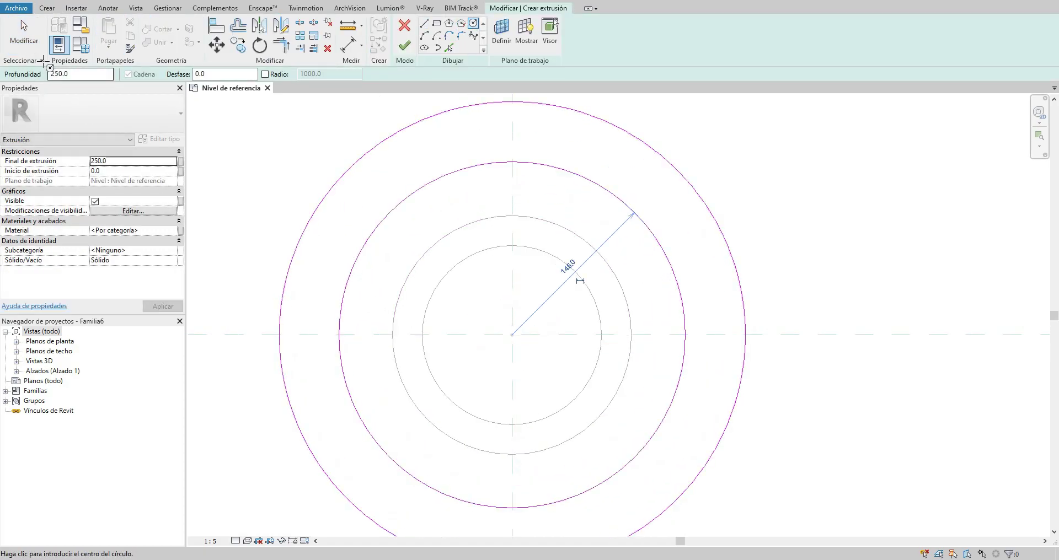
pyautogui.press('Escape')
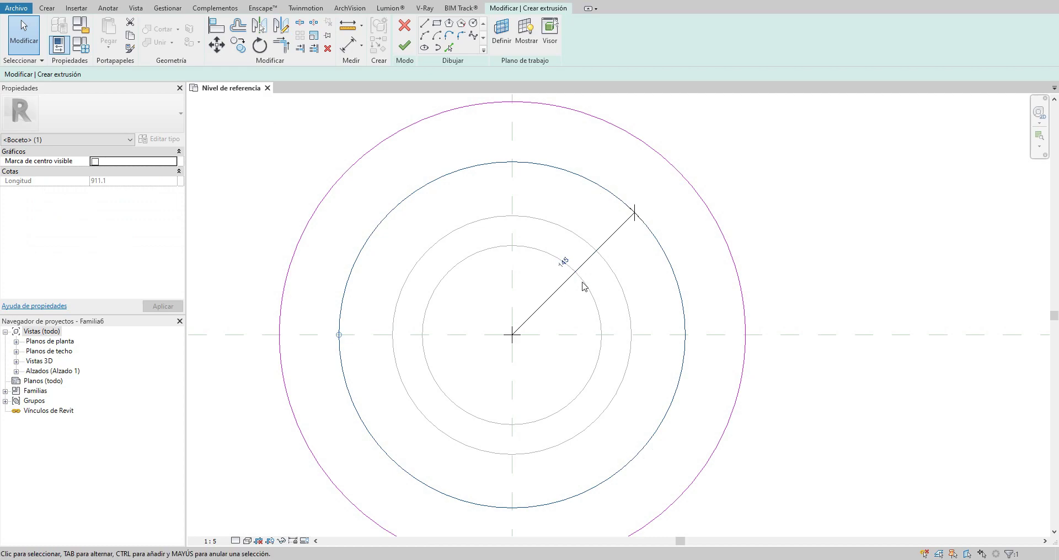
pyautogui.click(563, 263)
pyautogui.click(444, 34)
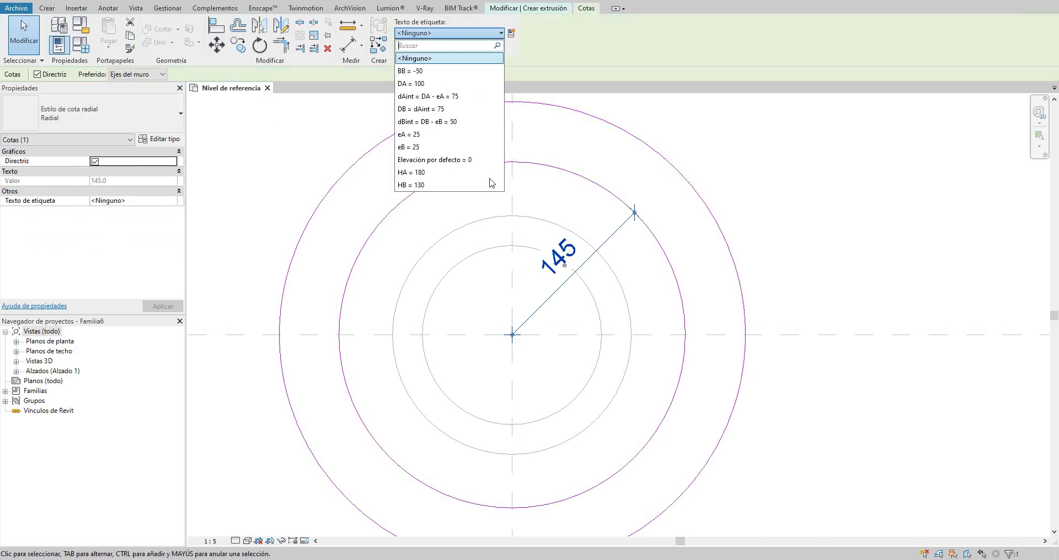
pyautogui.click(442, 118)
# Make the outer circle's 195 radius a dimension labelled DB.
pyautogui.click(653, 149)
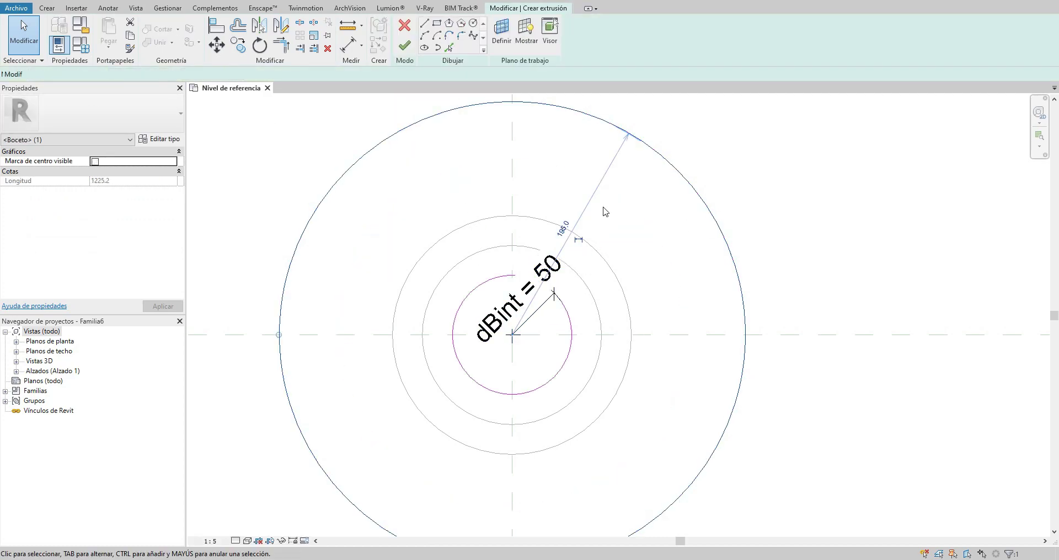
pyautogui.click(578, 240)
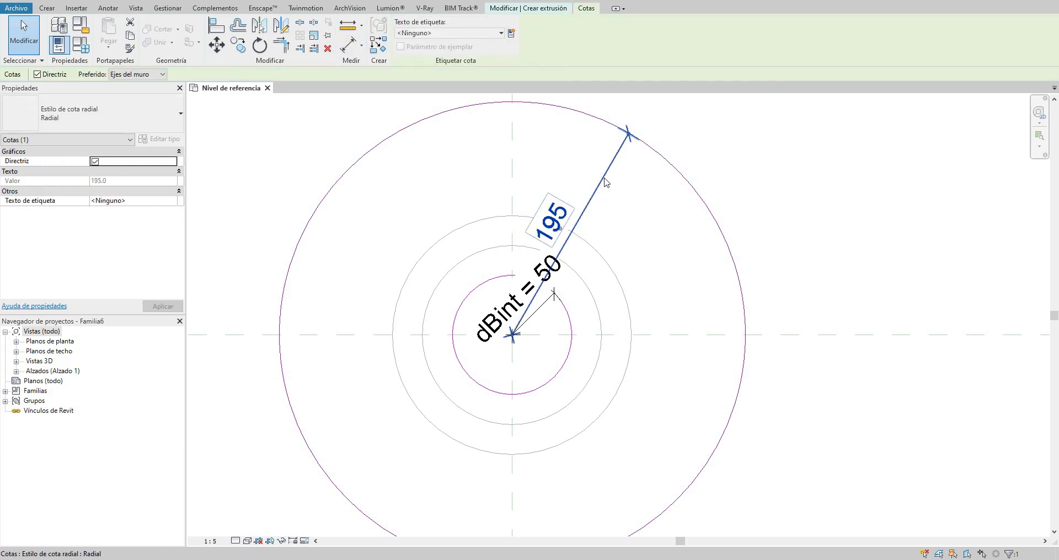
pyautogui.moveTo(607, 147); pyautogui.dragTo(349, 198)
pyautogui.click(444, 33)
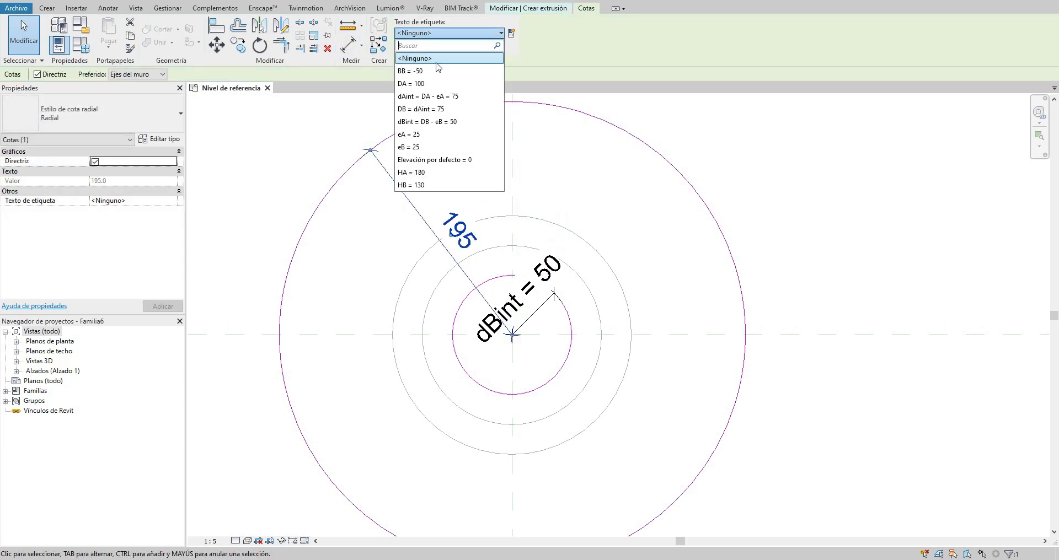
pyautogui.click(424, 109)
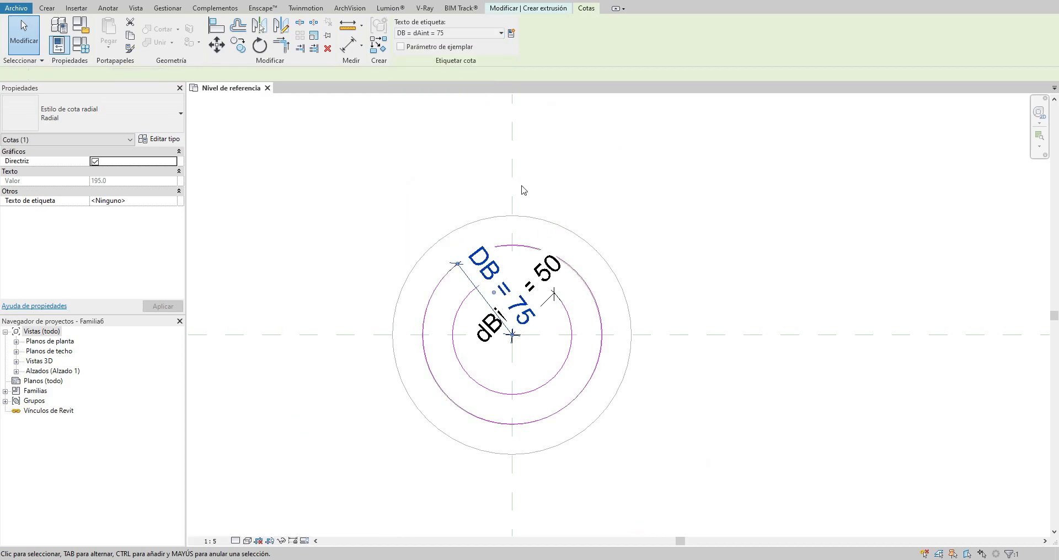
pyautogui.click(350, 177)
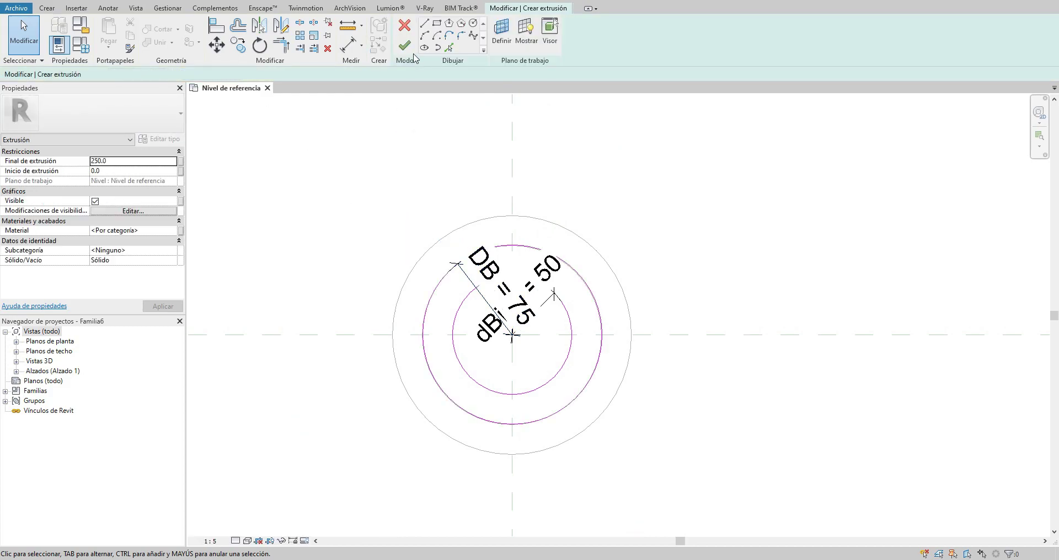
# Finish the sketch, binding the extrusion end to HB and start to BB.
pyautogui.click(407, 39)
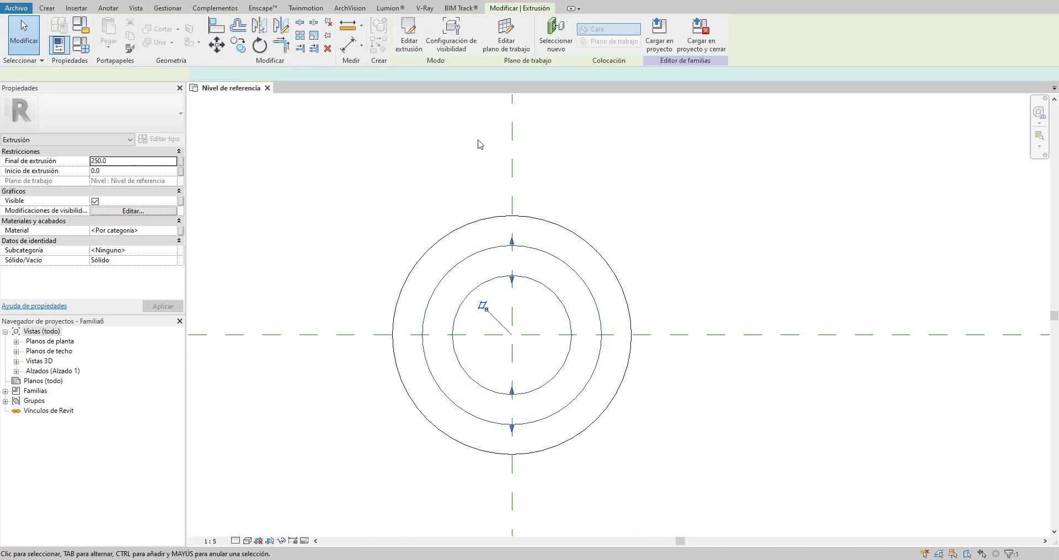
pyautogui.click(180, 161)
pyautogui.click(451, 309)
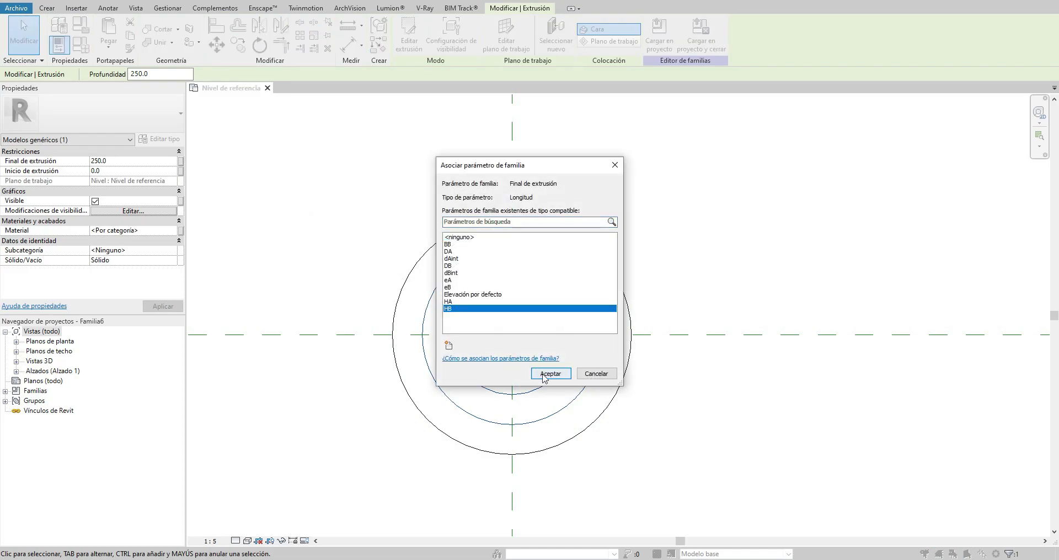
pyautogui.click(550, 374)
pyautogui.click(180, 171)
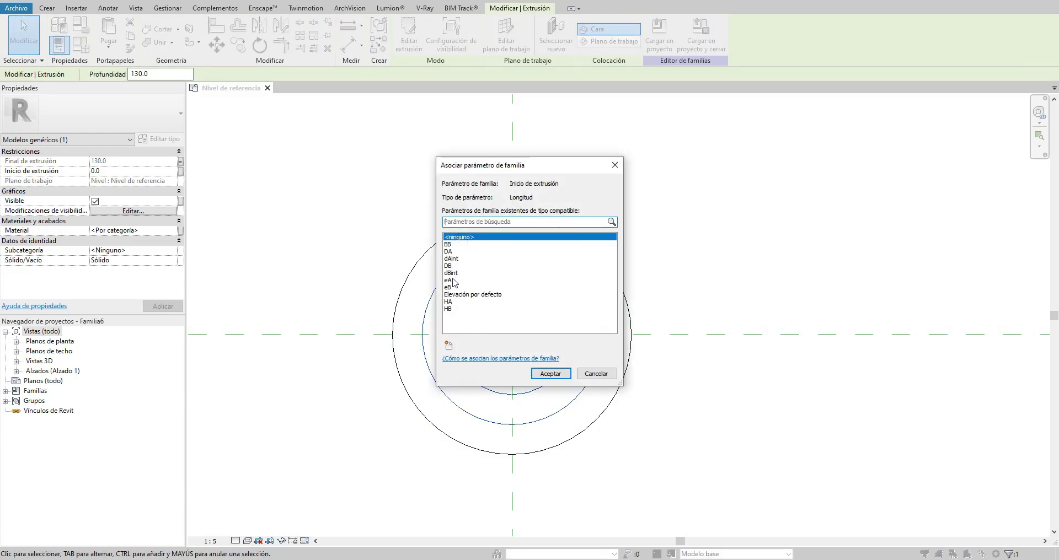
pyautogui.click(449, 251)
pyautogui.click(550, 374)
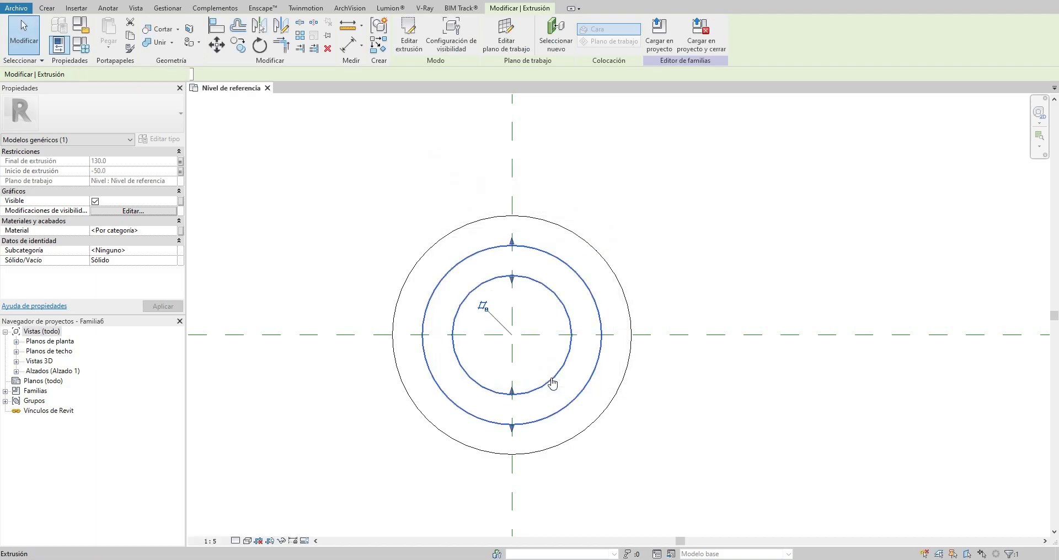
pyautogui.click(531, 224)
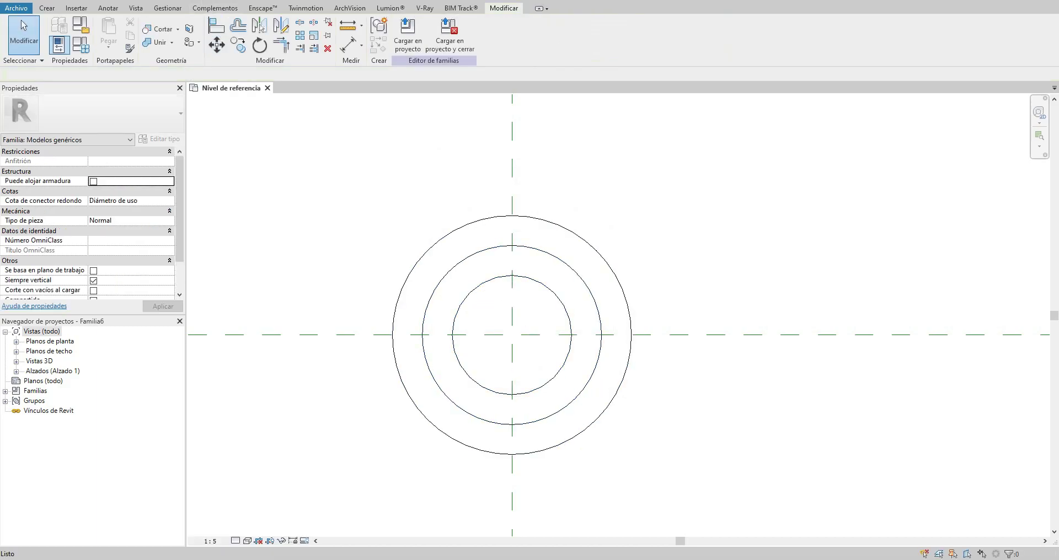
# Inspect both rings in the default 3D view via the family types.
pyautogui.press('3')
pyautogui.press('d')
pyautogui.scroll(-3, 669, 368)
pyautogui.keyDown('shift'); pyautogui.moveTo(669, 368); pyautogui.dragTo(604, 383, button='middle'); pyautogui.keyUp('shift')
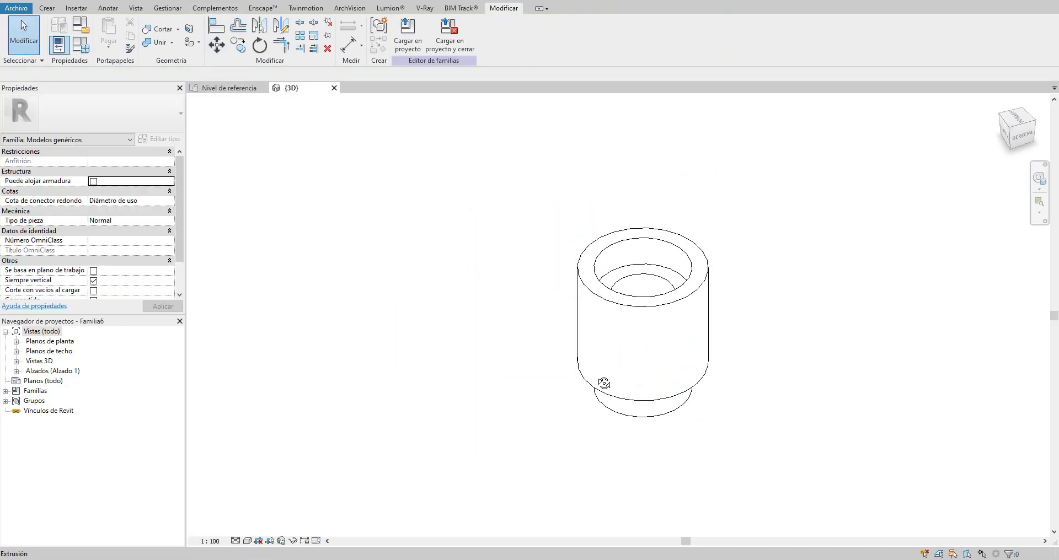
pyautogui.click(80, 44)
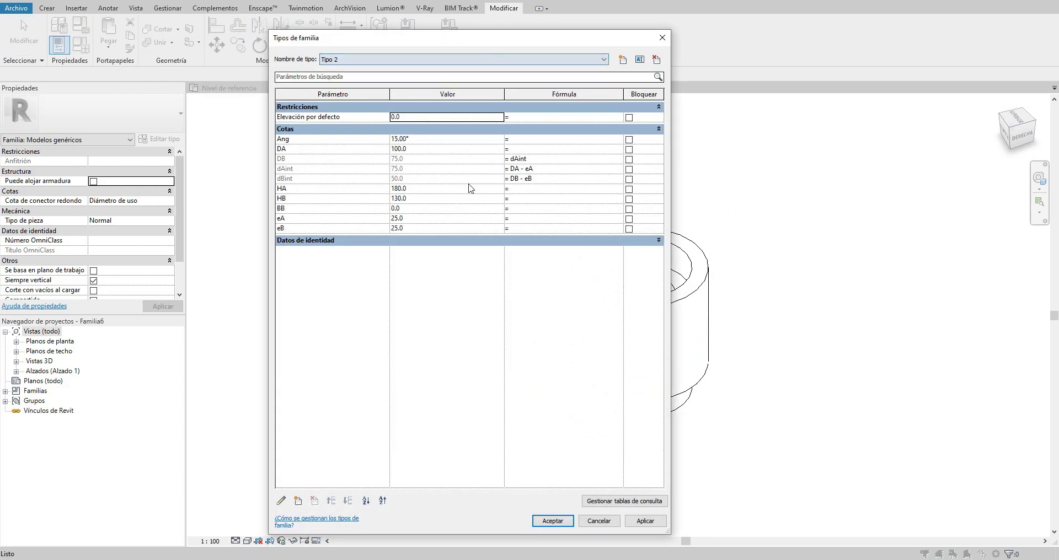
pyautogui.click(587, 525)
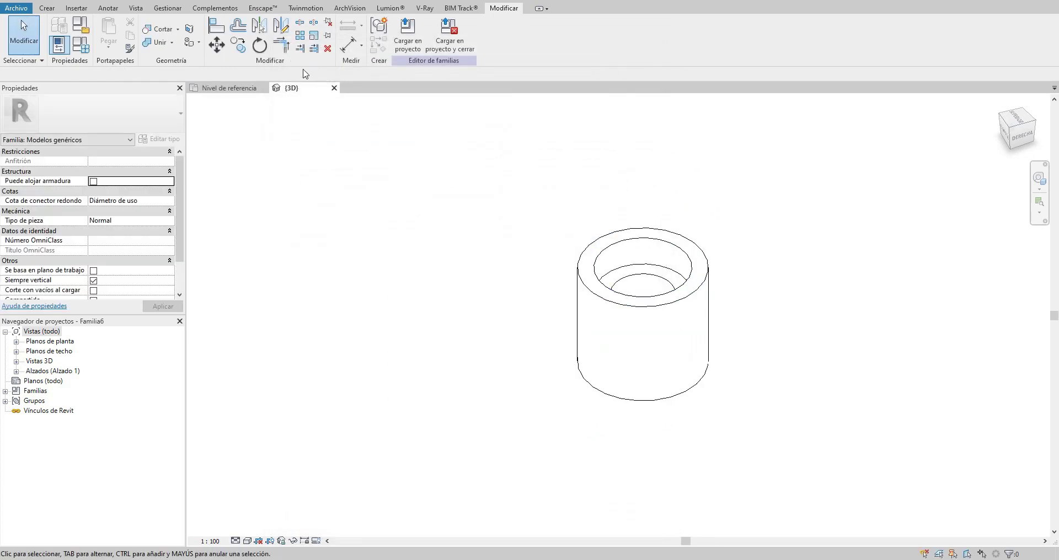
# Switch the family to Tipo 1 and return to the Nivel de referencia plan.
pyautogui.click(82, 48)
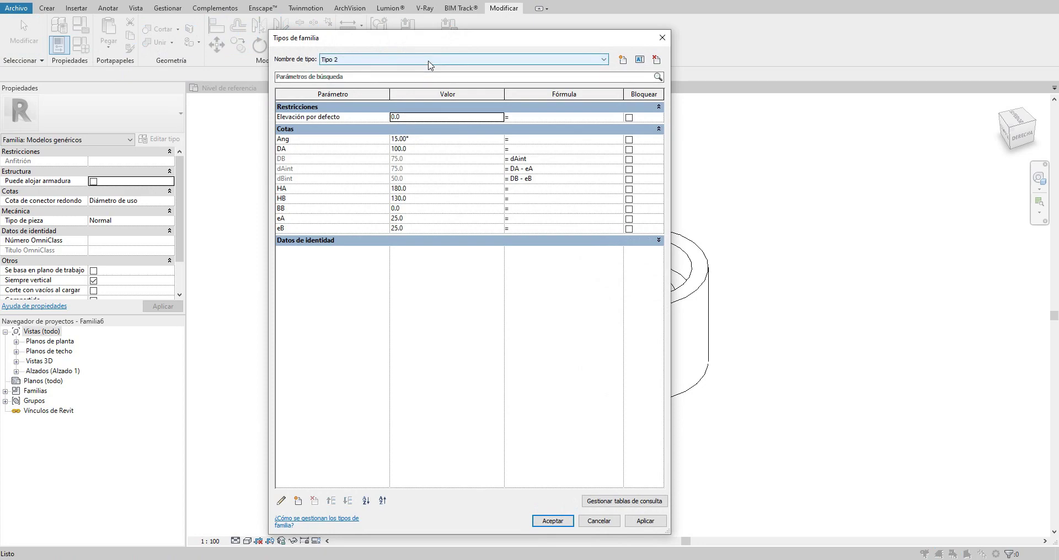
pyautogui.moveTo(372, 45); pyautogui.dragTo(233, 47)
pyautogui.click(273, 68)
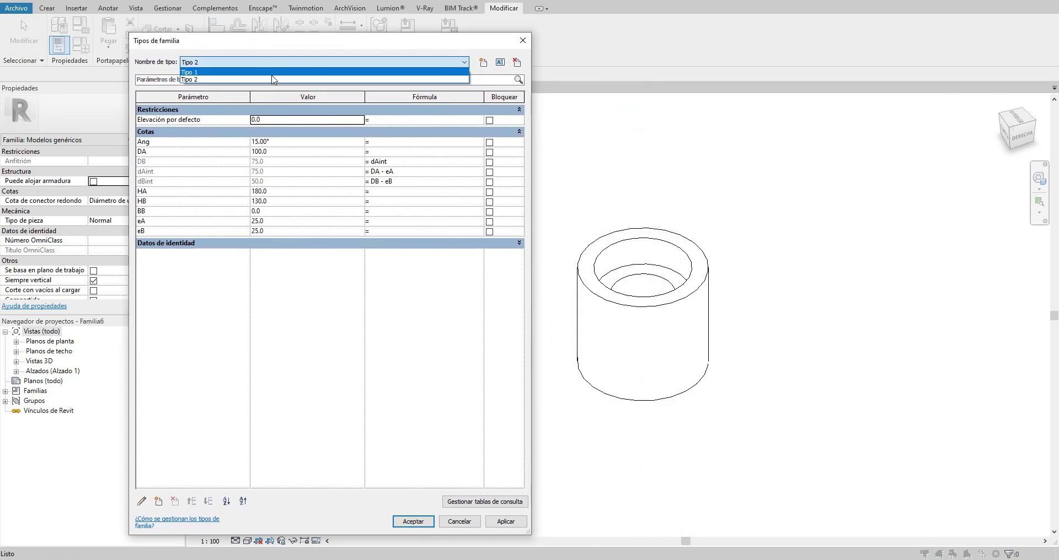
pyautogui.click(273, 73)
pyautogui.click(445, 524)
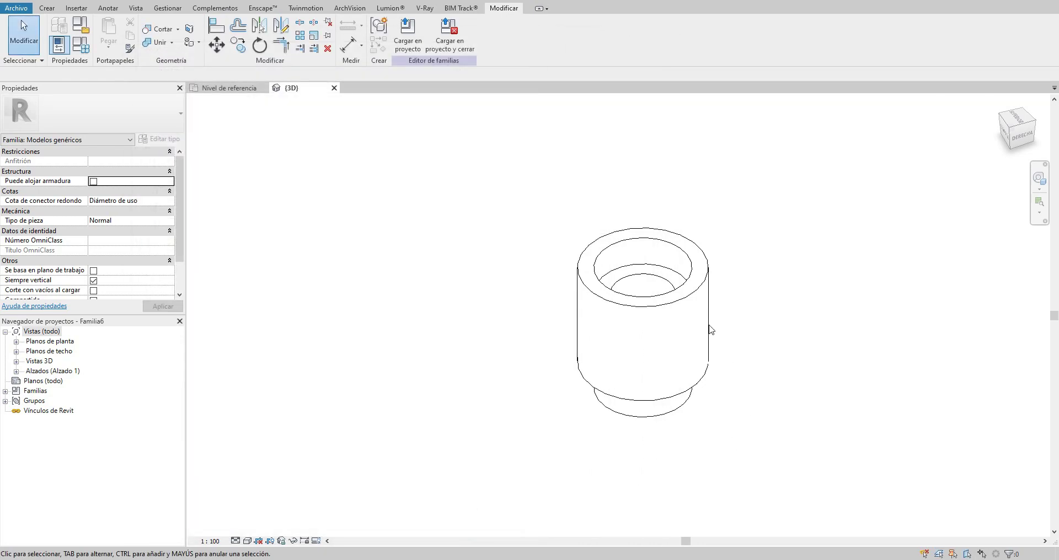
pyautogui.click(226, 88)
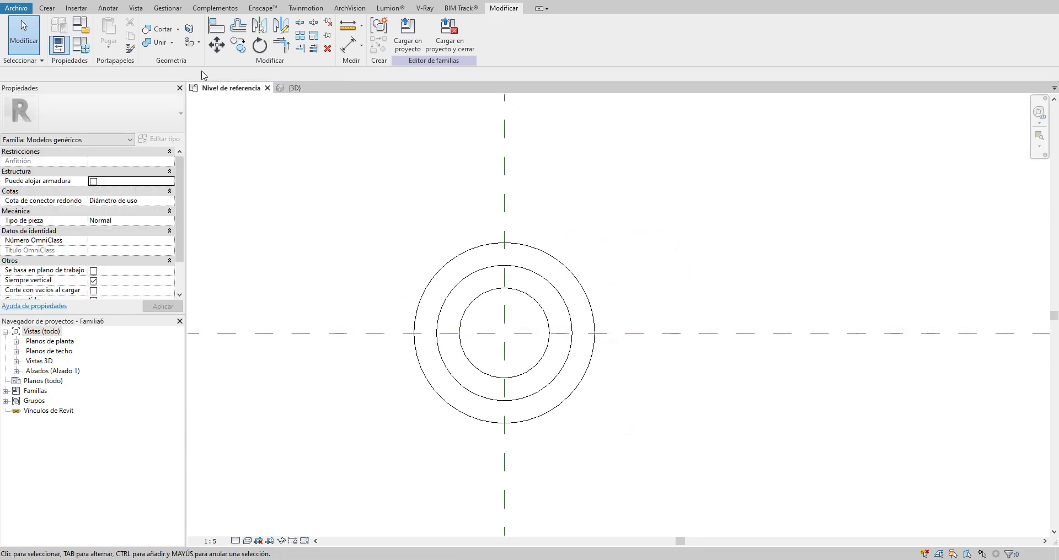
# Draw a reference line from the circle centre and align its start to the horizontal reference plane.
pyautogui.click(47, 8)
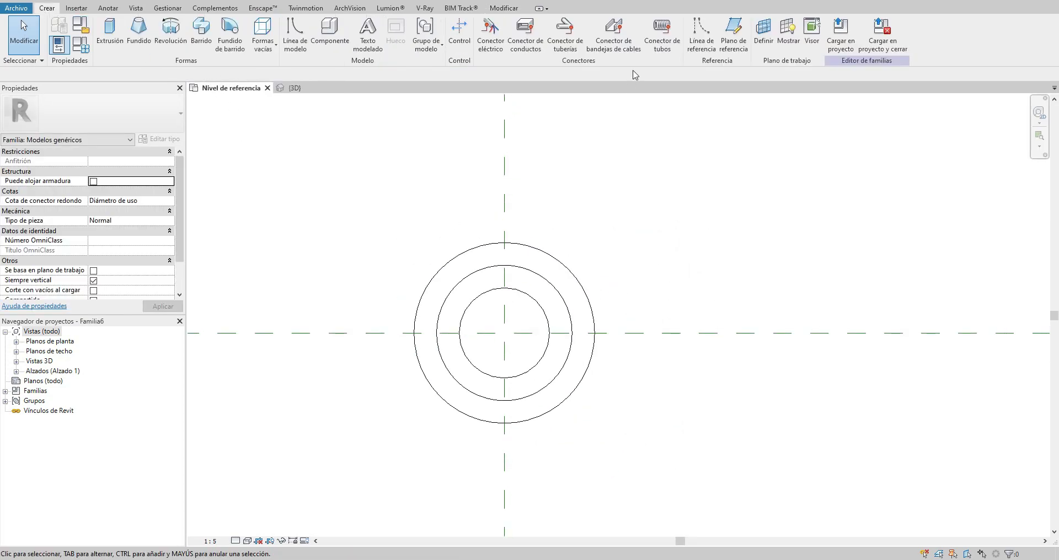
pyautogui.click(710, 43)
pyautogui.click(503, 331)
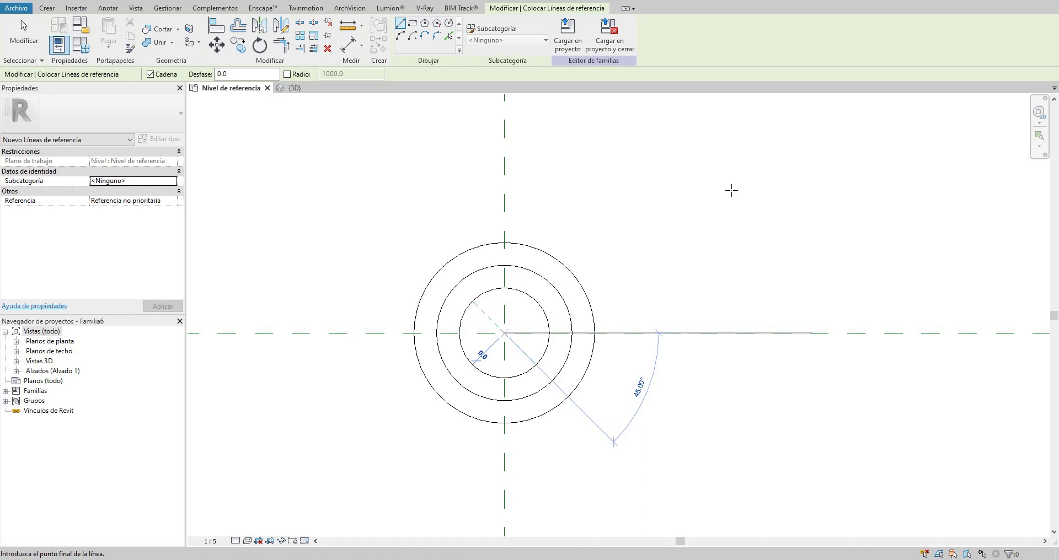
pyautogui.scroll(-3, 702, 297)
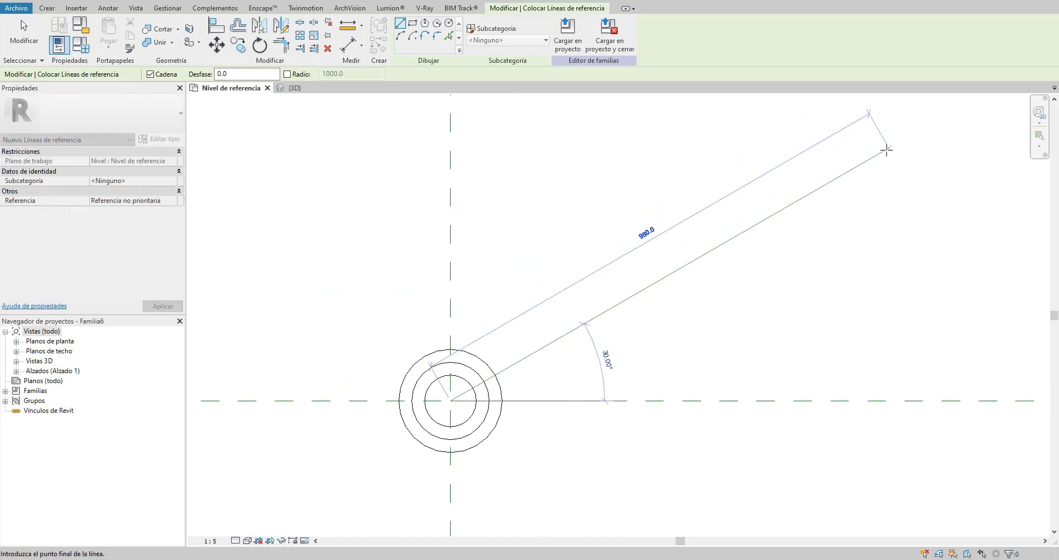
pyautogui.scroll(-1, 887, 150)
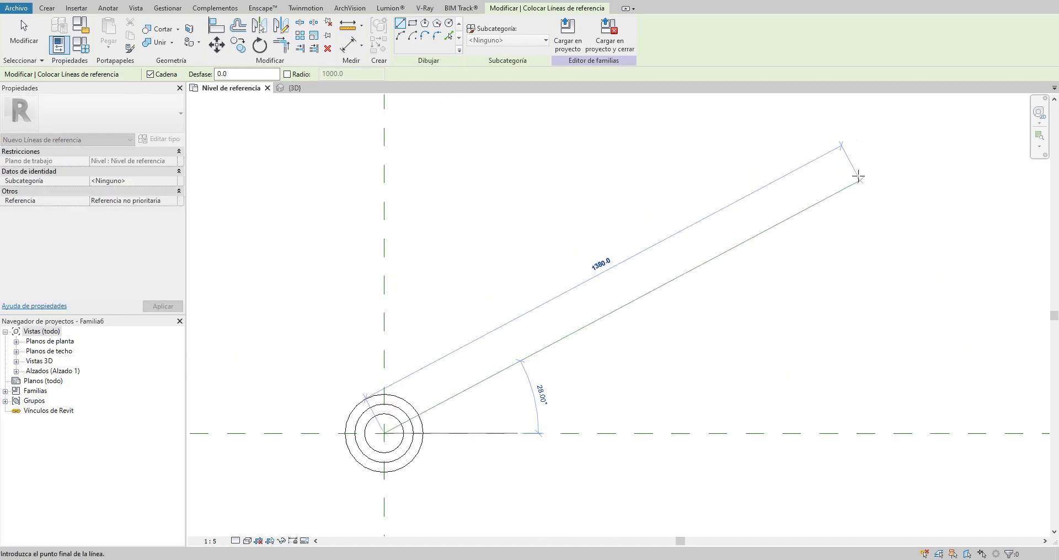
pyautogui.click(800, 257)
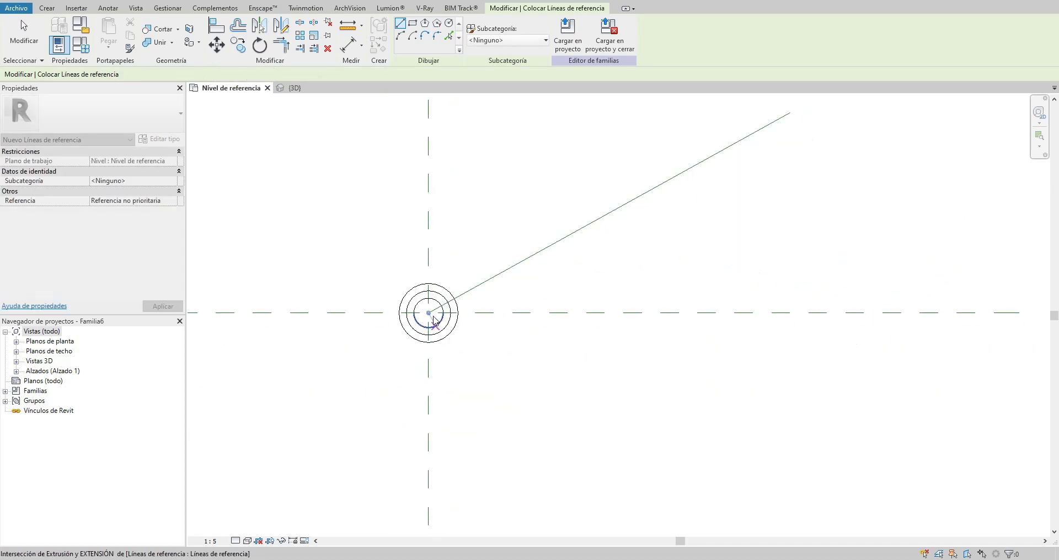
pyautogui.press('Escape')
pyautogui.press('Escape')
pyautogui.press('a')
pyautogui.press('l')
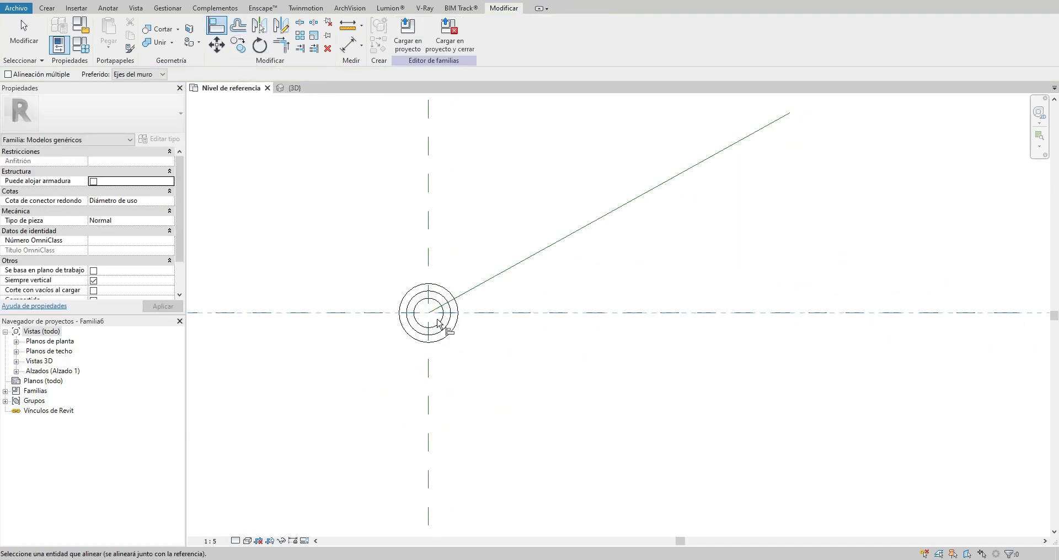
pyautogui.scroll(3, 432, 320)
pyautogui.click(433, 317)
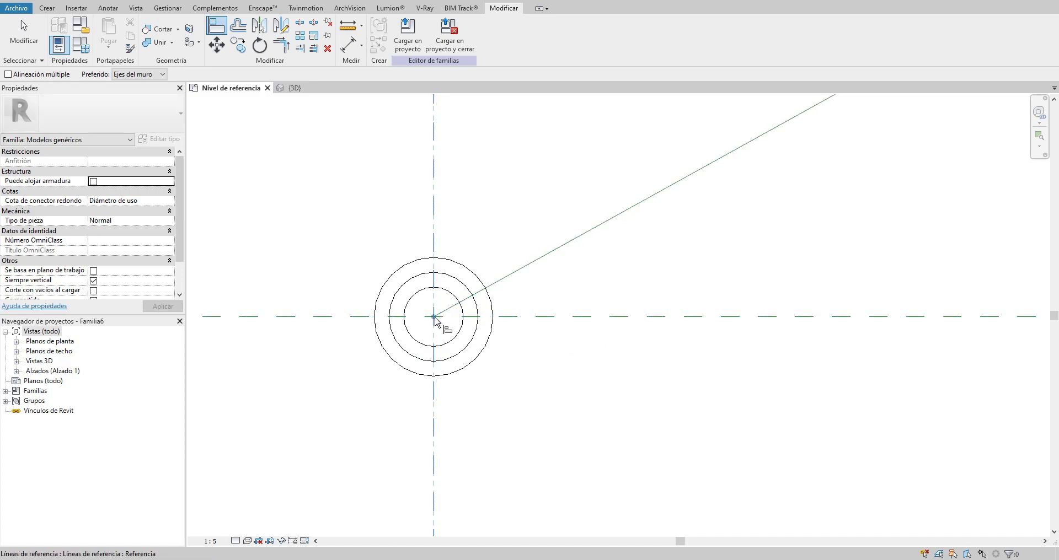
pyautogui.click(446, 333)
pyautogui.scroll(-1, 491, 352)
pyautogui.click(33, 47)
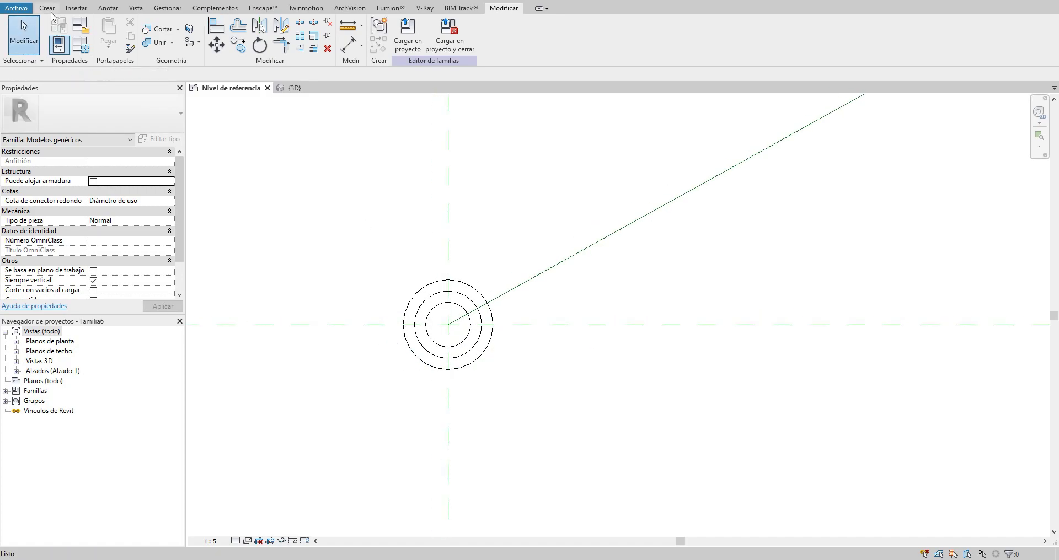
# Draw a new reference line from the circle centre toward the lower right.
pyautogui.click(47, 7)
pyautogui.click(720, 33)
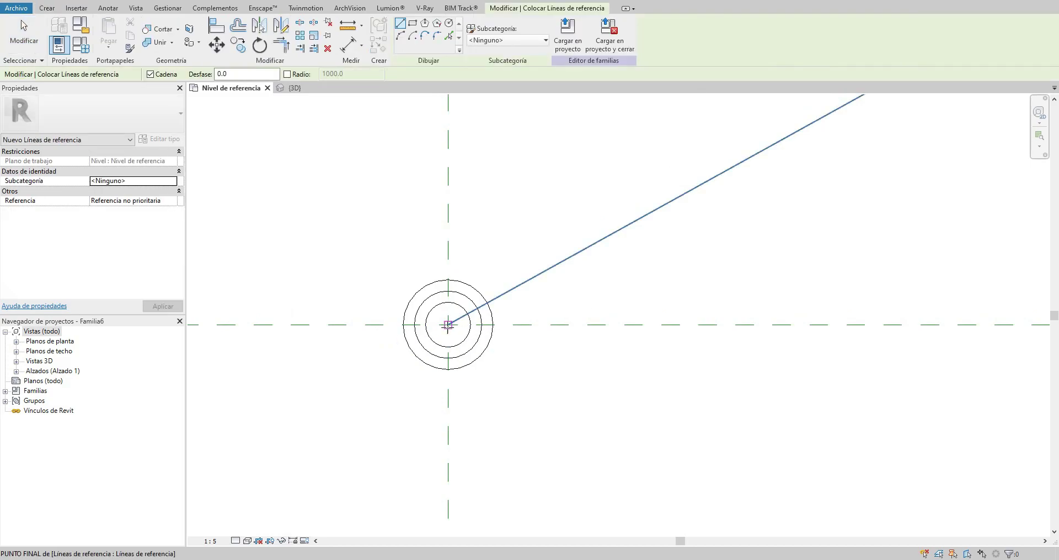
pyautogui.click(447, 324)
pyautogui.scroll(-1, 804, 473)
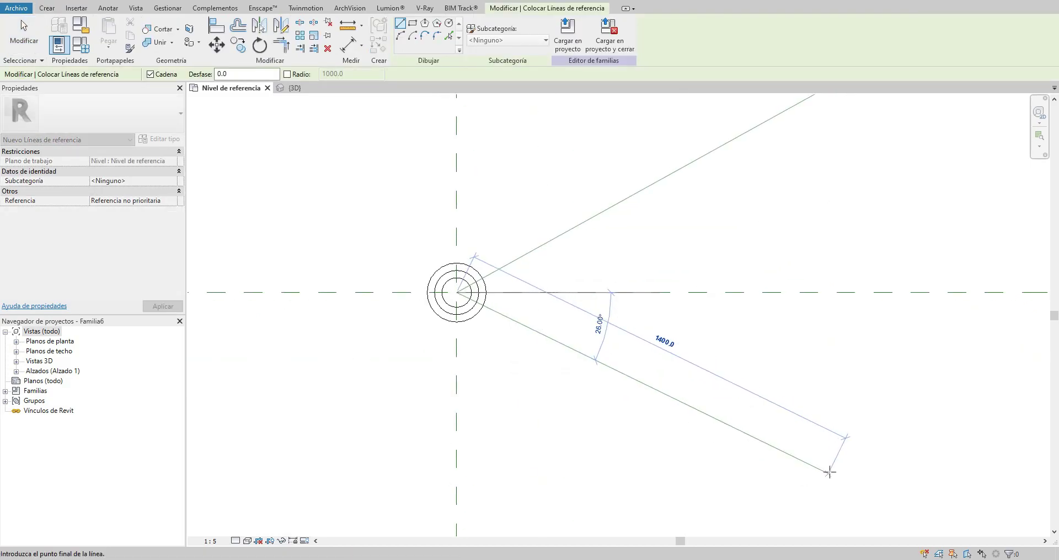
pyautogui.click(829, 472)
pyautogui.press('Escape')
pyautogui.press('Escape')
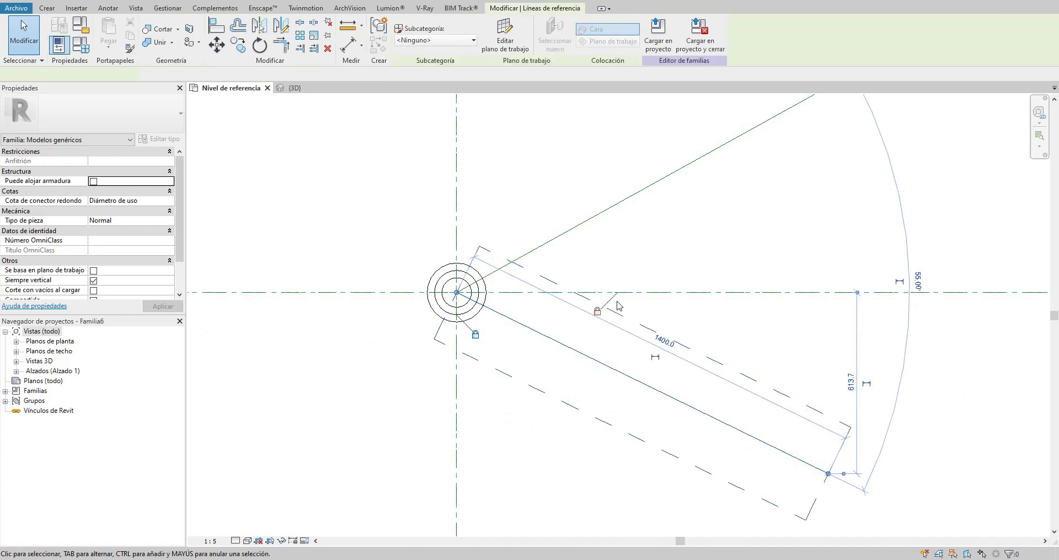
# Isolate the diagonal line together with the two centre reference planes.
pyautogui.keyDown('ctrl'); pyautogui.click(457, 184); pyautogui.keyUp('ctrl')
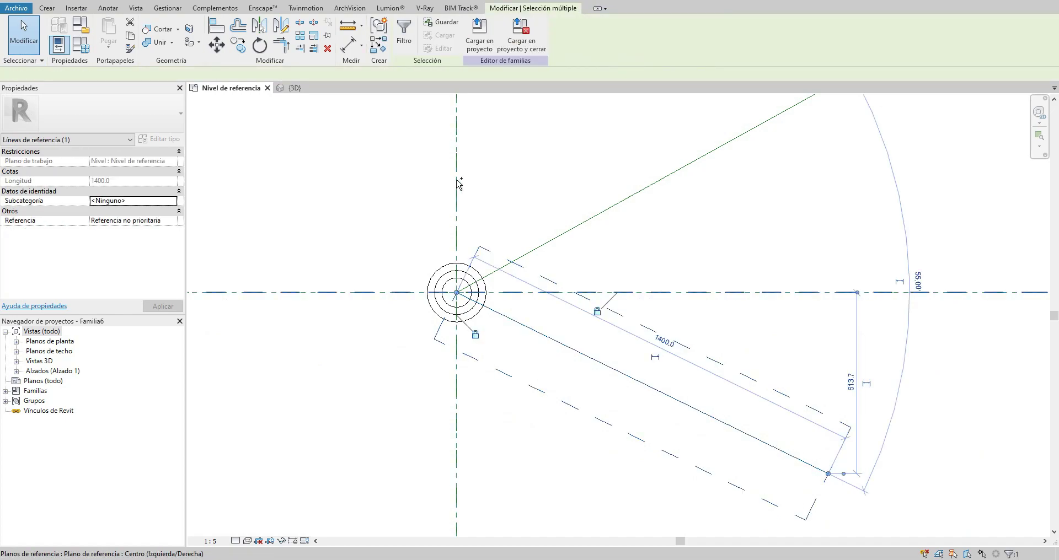
pyautogui.click(281, 541)
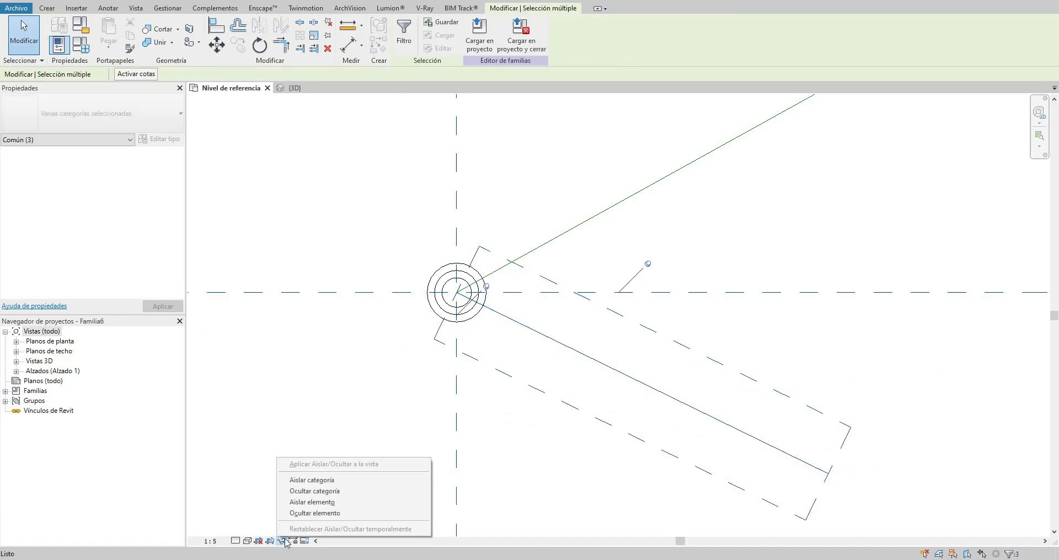
pyautogui.click(309, 503)
pyautogui.press('Escape')
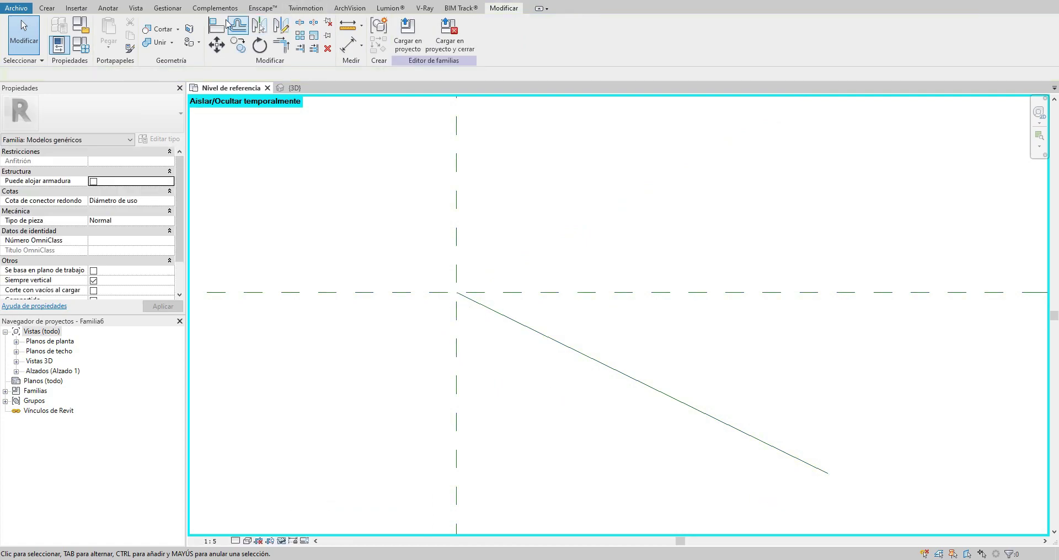
# Align the diagonal line's start to the horizontal and vertical planes, then unhide everything.
pyautogui.press('a')
pyautogui.press('l')
pyautogui.click(472, 293)
pyautogui.click(457, 297)
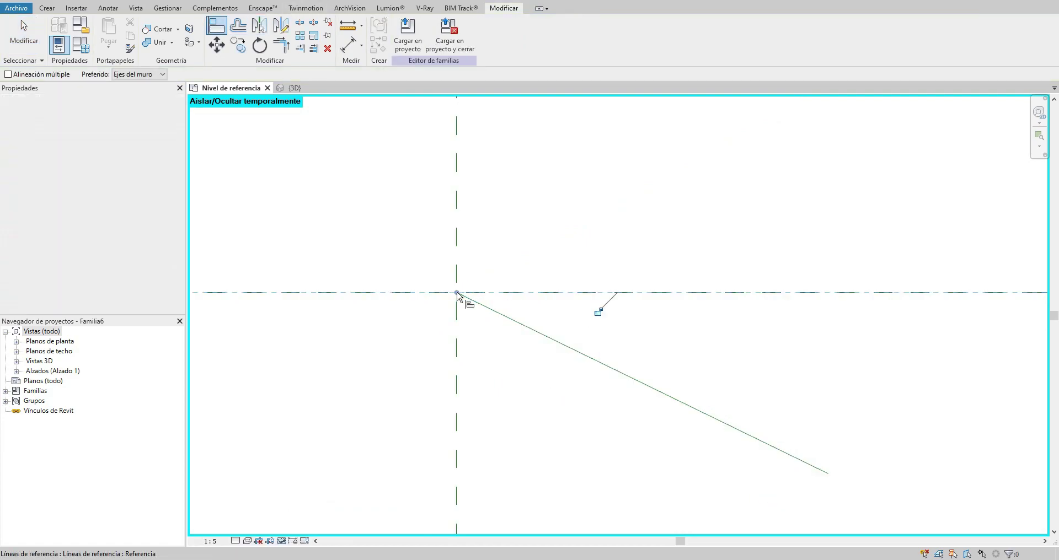
pyautogui.click(456, 240)
pyautogui.click(457, 296)
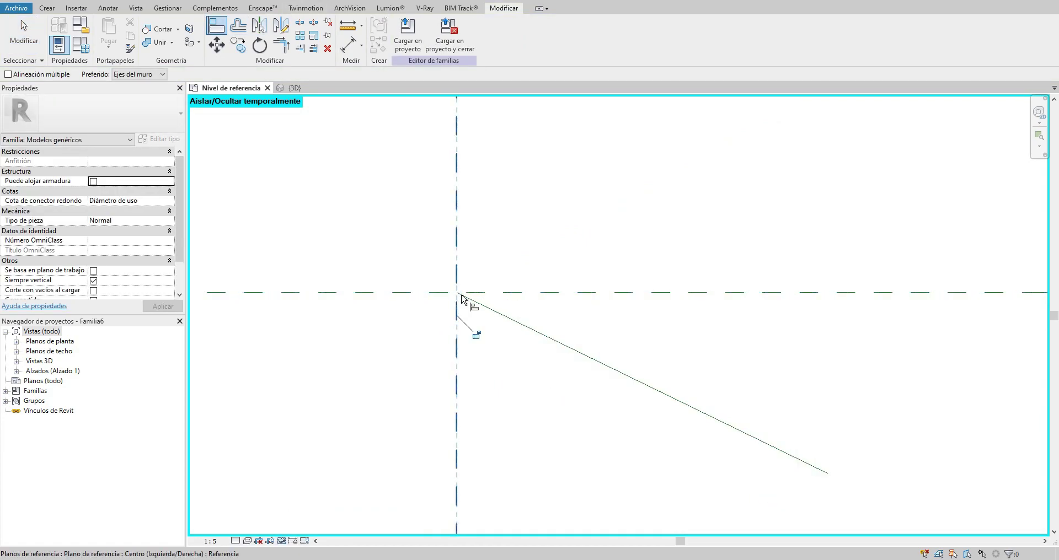
pyautogui.press('Escape')
pyautogui.press('Escape')
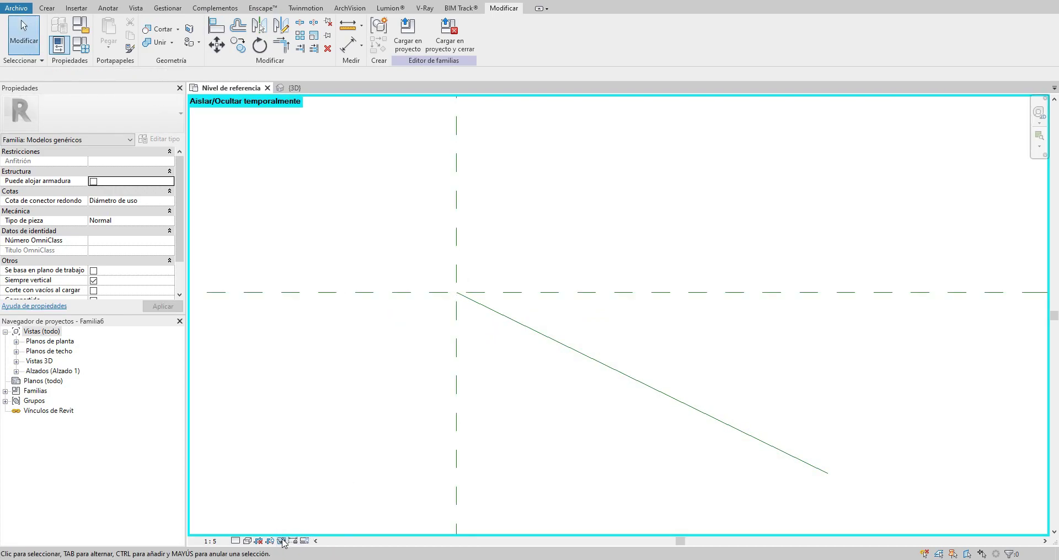
pyautogui.click(282, 541)
pyautogui.click(293, 529)
pyautogui.scroll(2, 496, 408)
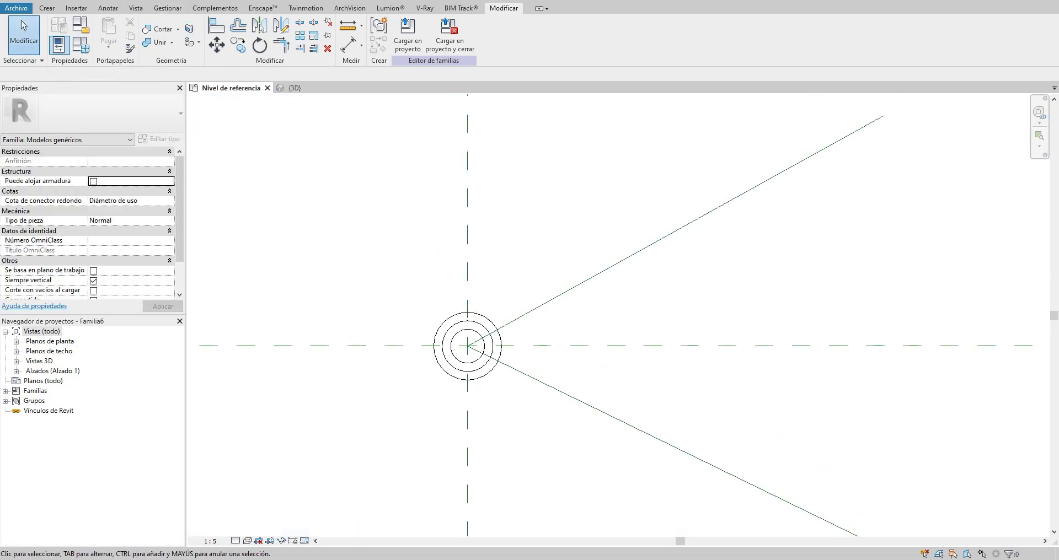
# Place angular dimensions between each reference line and the horizontal plane.
pyautogui.click(348, 44)
pyautogui.click(435, 34)
pyautogui.click(579, 346)
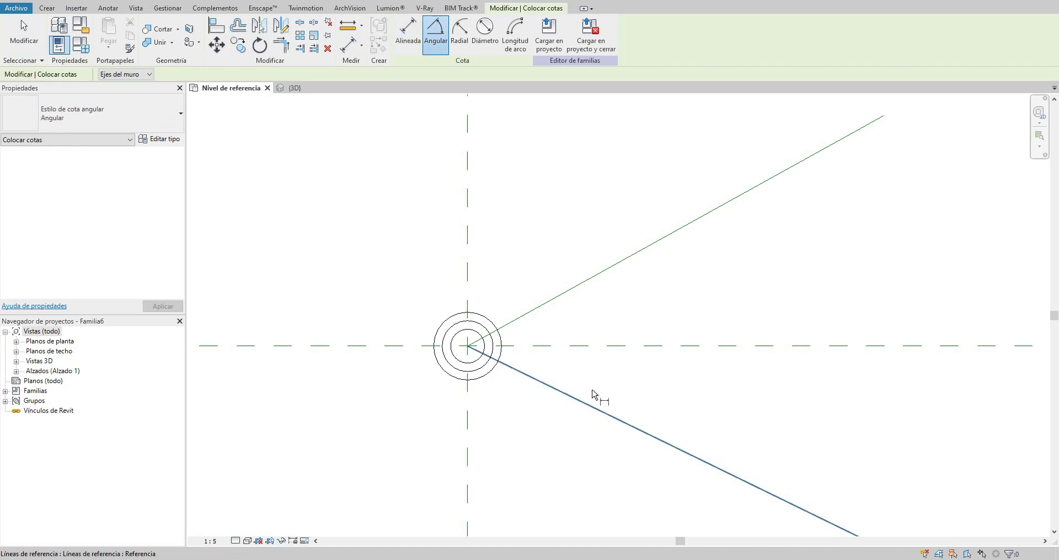
pyautogui.click(601, 411)
pyautogui.moveTo(758, 412); pyautogui.dragTo(529, 349, button='middle')
pyautogui.scroll(-1, 528, 349)
pyautogui.click(422, 221)
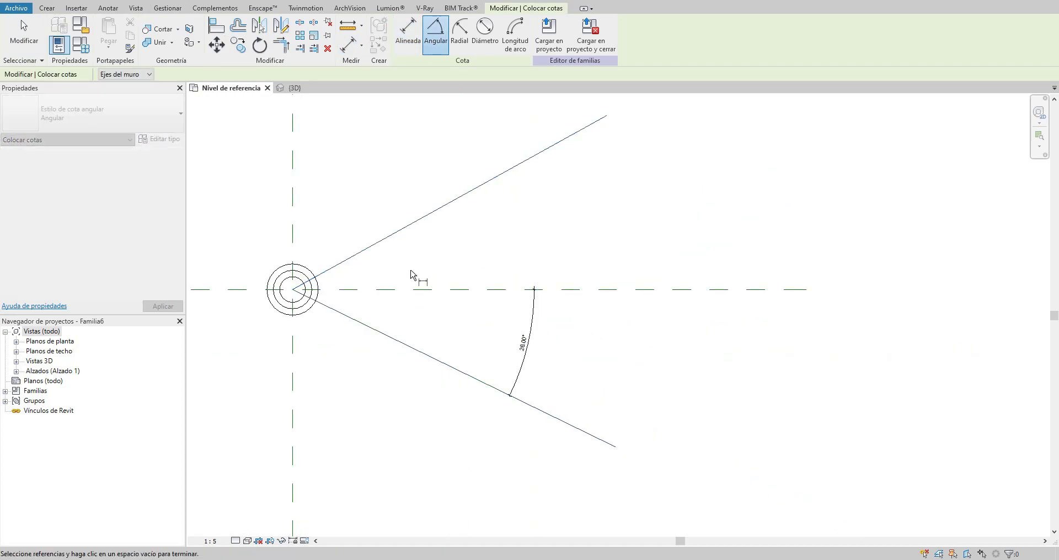
pyautogui.click(420, 289)
pyautogui.click(529, 243)
pyautogui.press('Escape')
pyautogui.press('Escape')
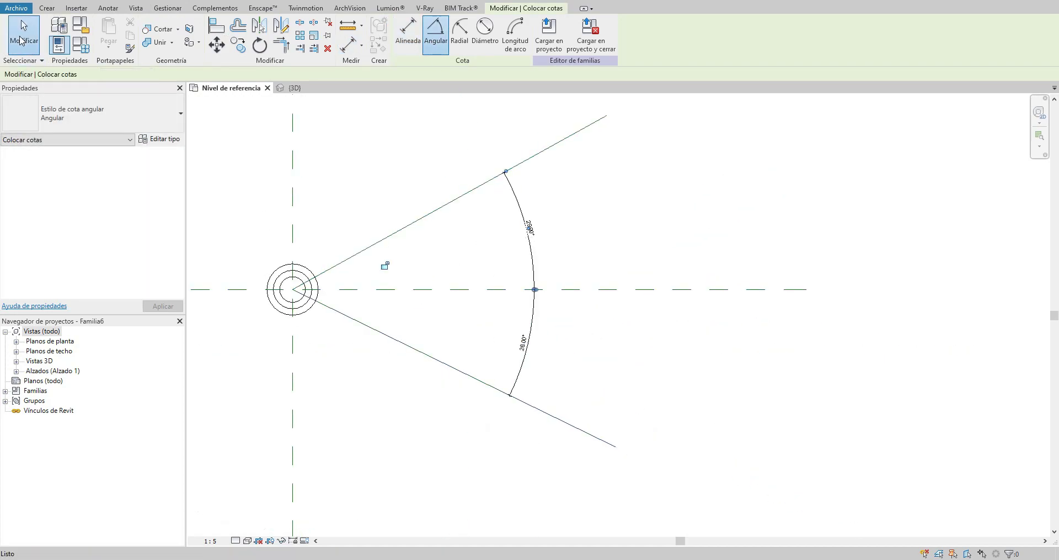
# Label both angle dimensions with the Ang parameter, fixing them at 15°.
pyautogui.click(513, 197)
pyautogui.keyDown('ctrl'); pyautogui.click(499, 336); pyautogui.keyUp('ctrl')
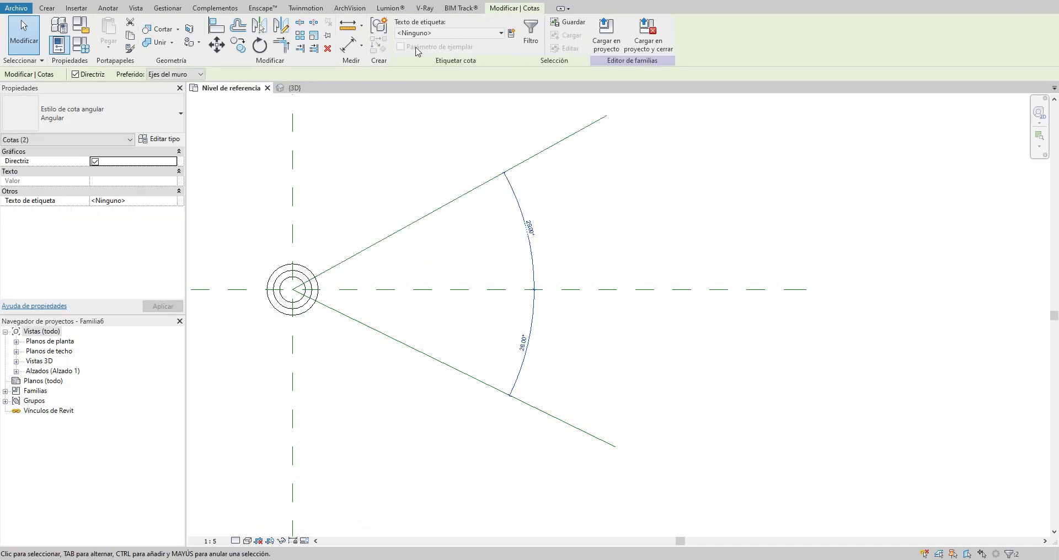
pyautogui.click(500, 33)
pyautogui.click(420, 69)
pyautogui.press('Escape')
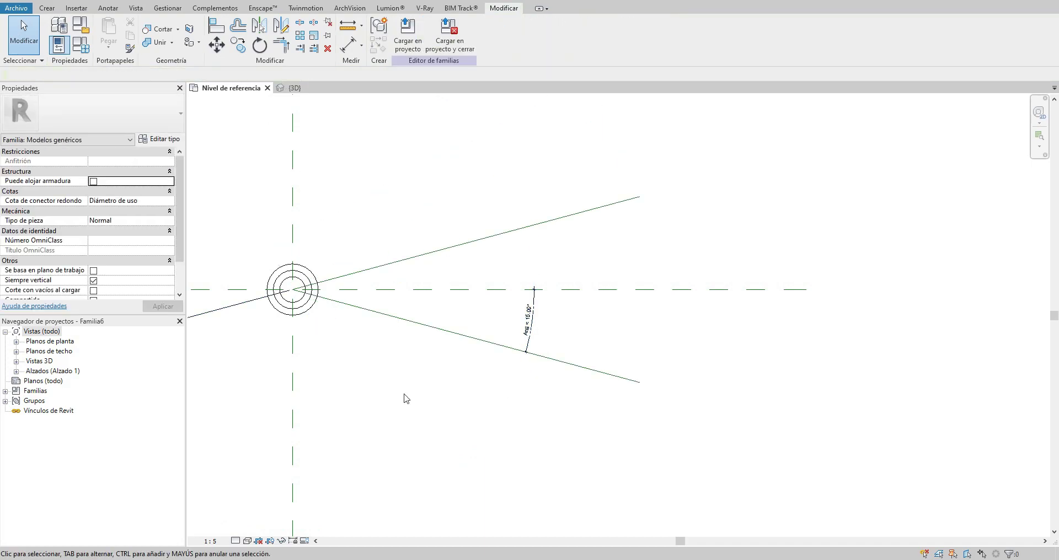
pyautogui.moveTo(405, 397); pyautogui.dragTo(551, 378, button='middle')
pyautogui.scroll(2, 551, 378)
pyautogui.moveTo(501, 350); pyautogui.dragTo(551, 416, button='middle')
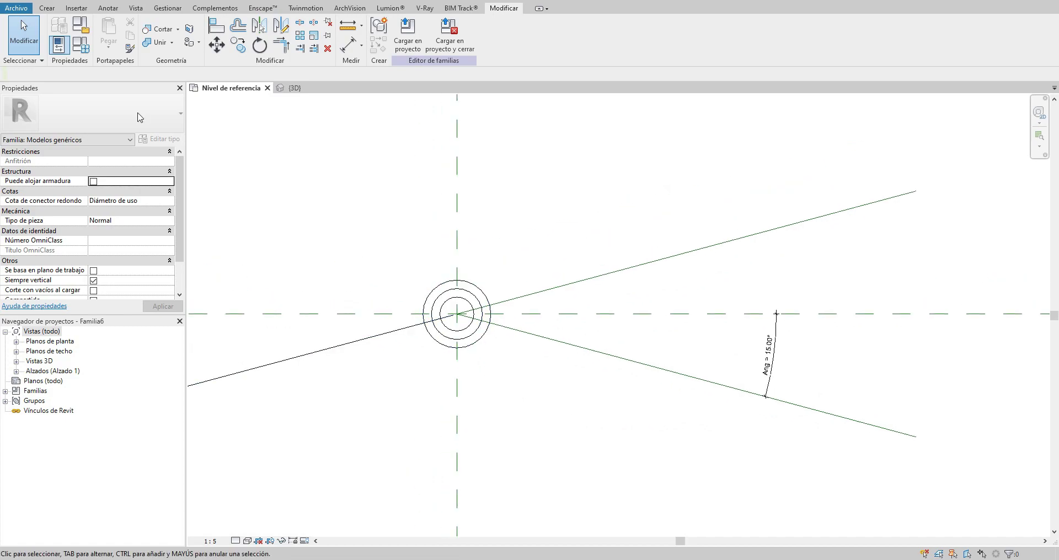
pyautogui.click(48, 8)
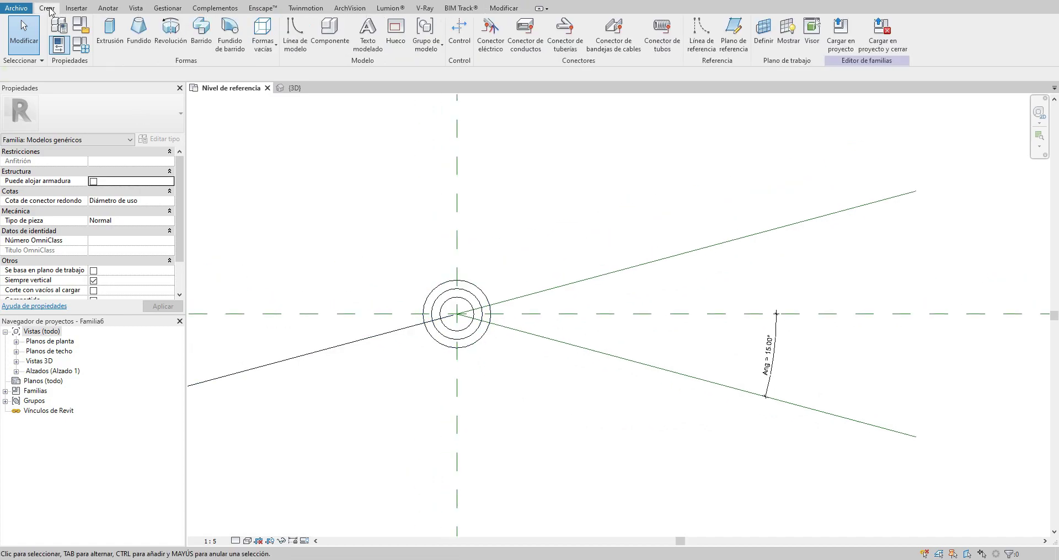
# Start an extrusion sketch by picking the outer circle and both reference lines.
pyautogui.click(112, 37)
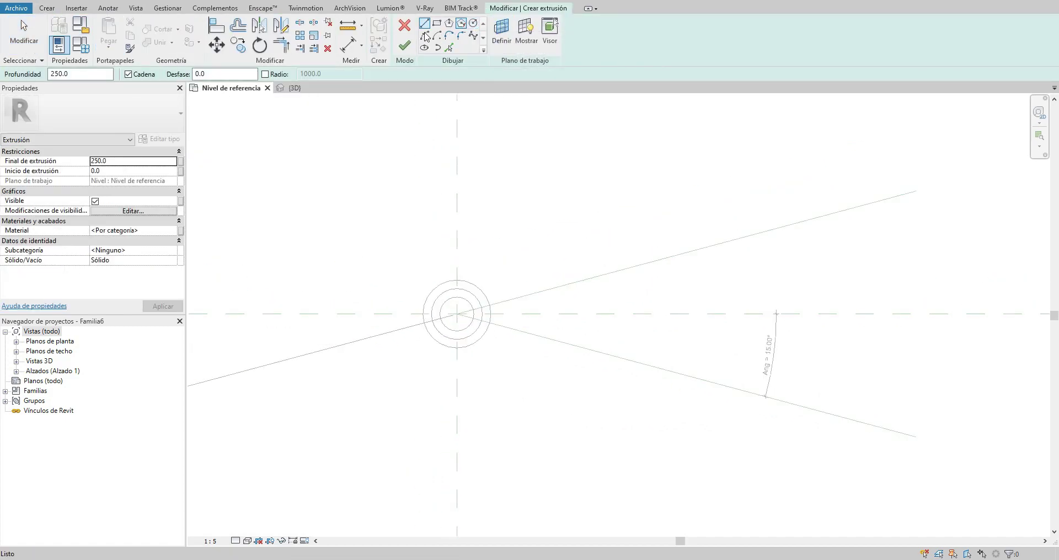
pyautogui.click(448, 48)
pyautogui.scroll(4, 496, 331)
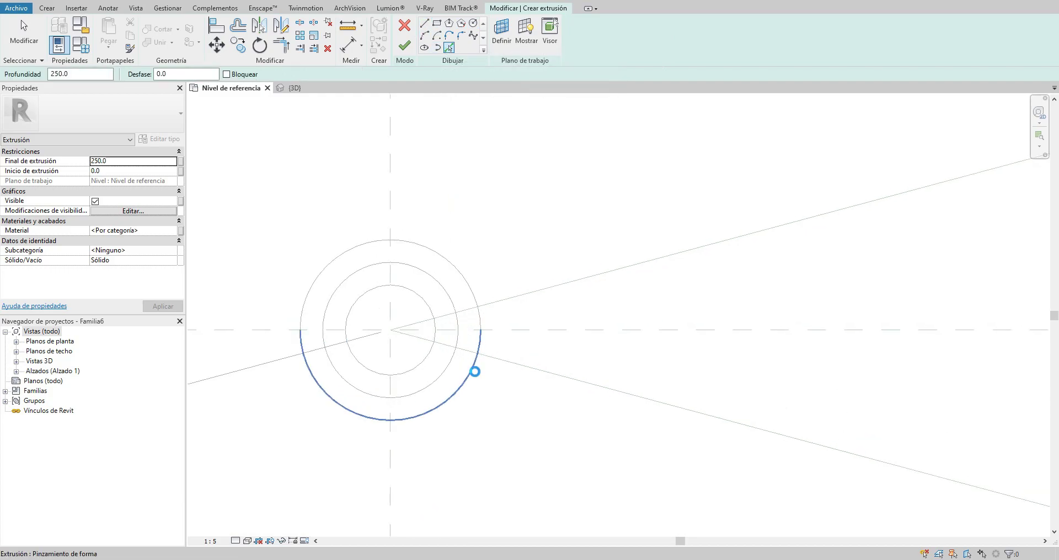
pyautogui.click(474, 372)
pyautogui.click(618, 400)
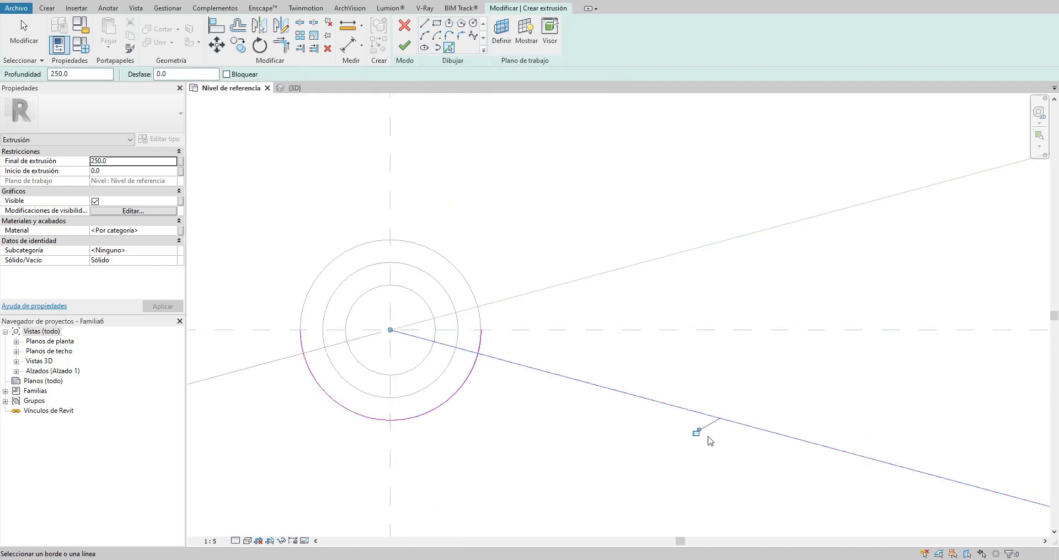
pyautogui.click(685, 265)
pyautogui.scroll(-2, 568, 326)
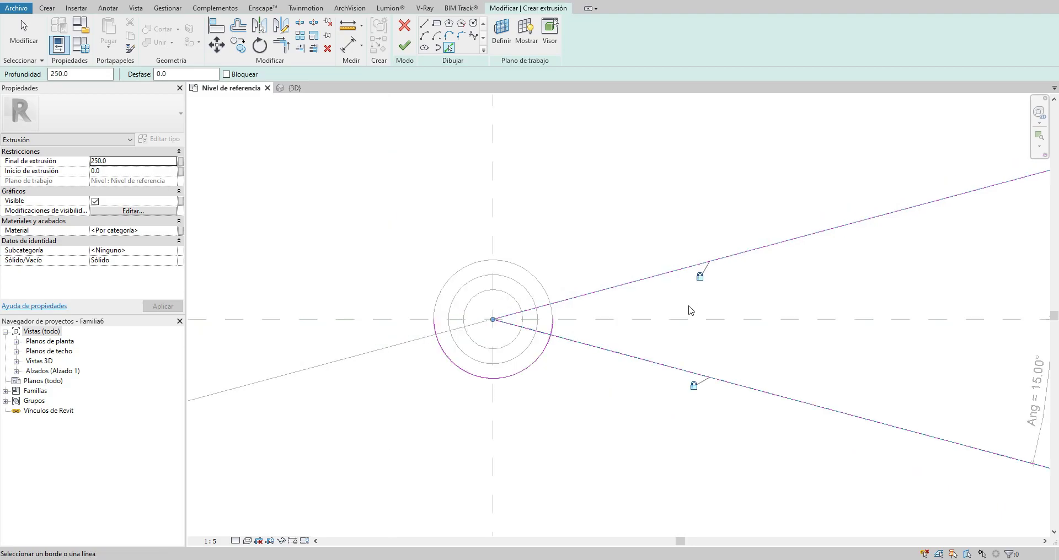
# Draw a 900-radius centre-and-ends arc between the two lines and show its centre mark.
pyautogui.click(439, 38)
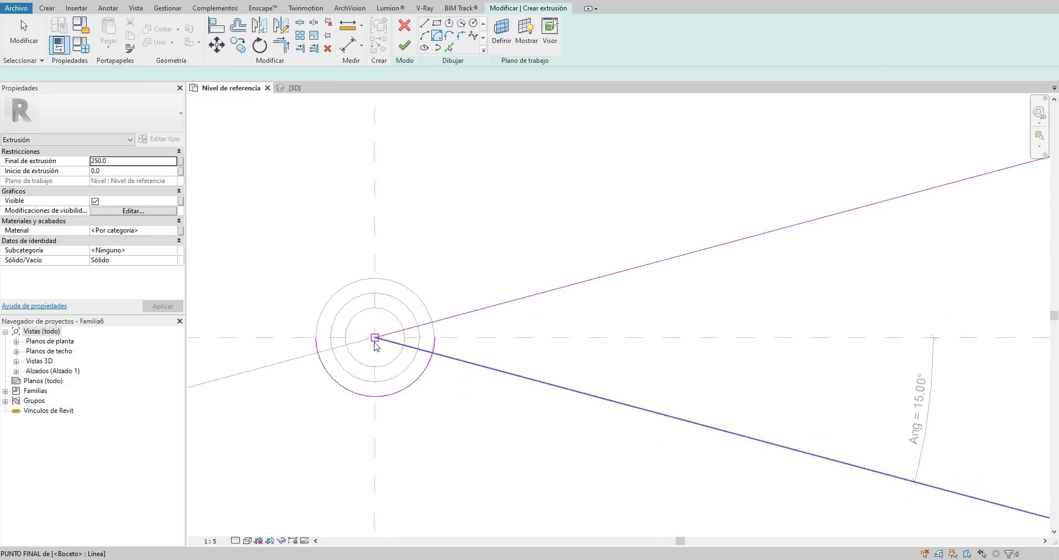
pyautogui.click(375, 337)
pyautogui.scroll(-3, 619, 295)
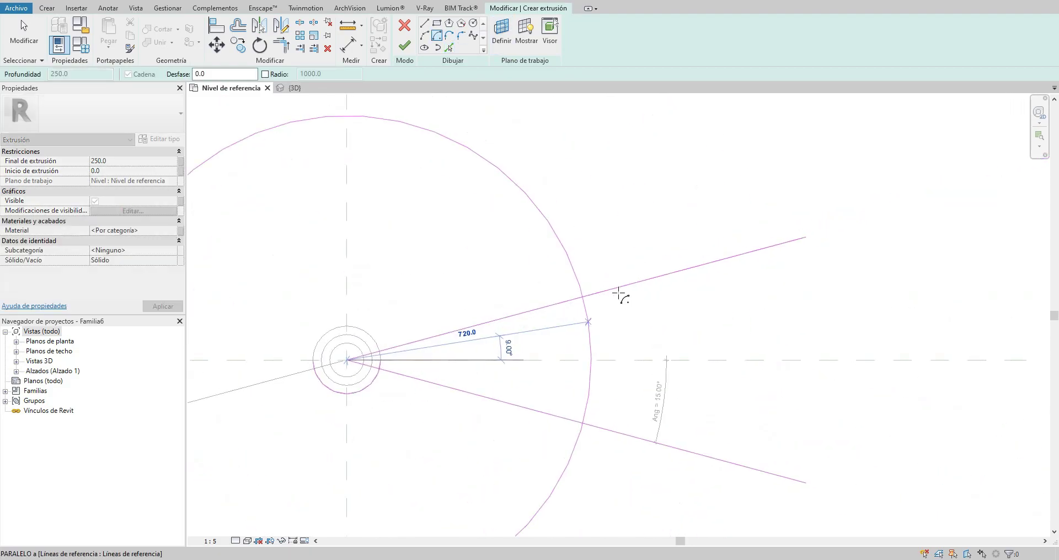
pyautogui.click(641, 282)
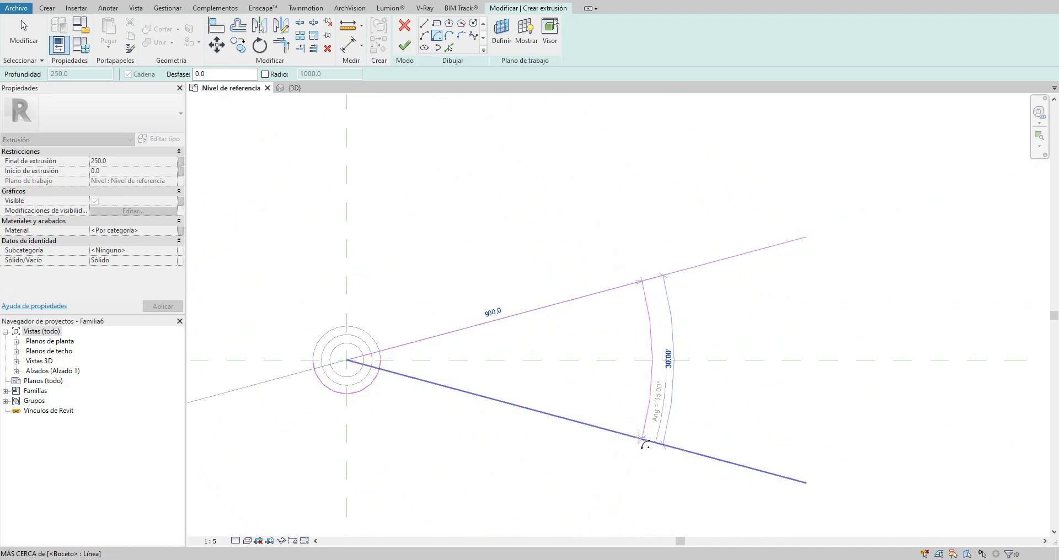
pyautogui.click(642, 438)
pyautogui.press('Escape')
pyautogui.press('Escape')
pyautogui.click(652, 322)
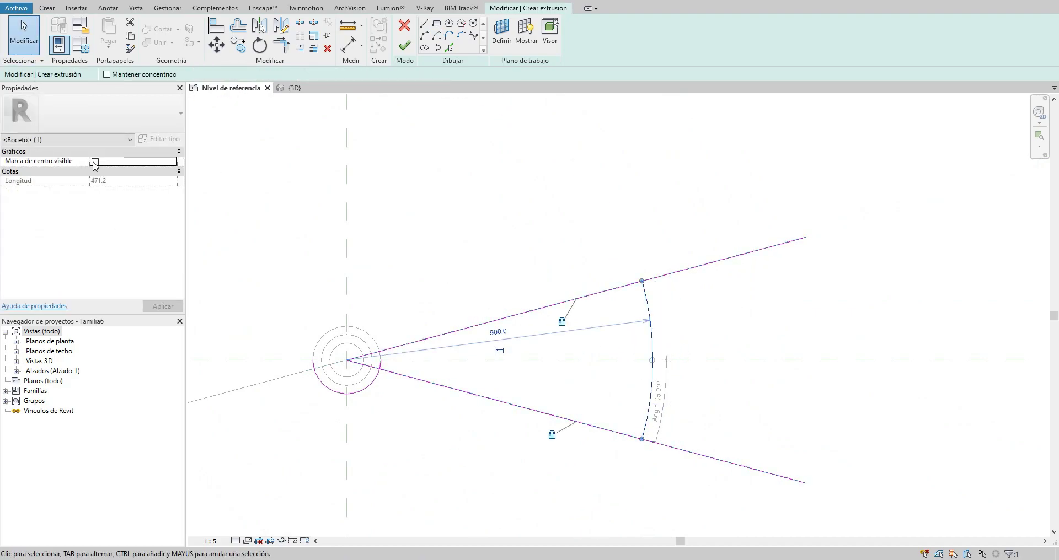
pyautogui.click(94, 161)
# Trim the wedge lines into corners at the central circle and the outer arc.
pyautogui.click(217, 25)
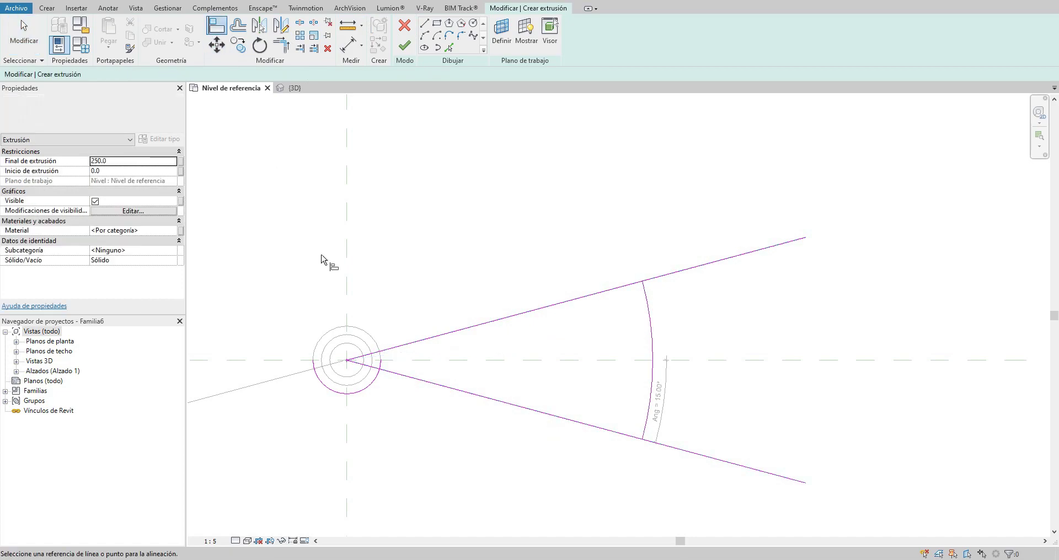
pyautogui.scroll(5, 347, 364)
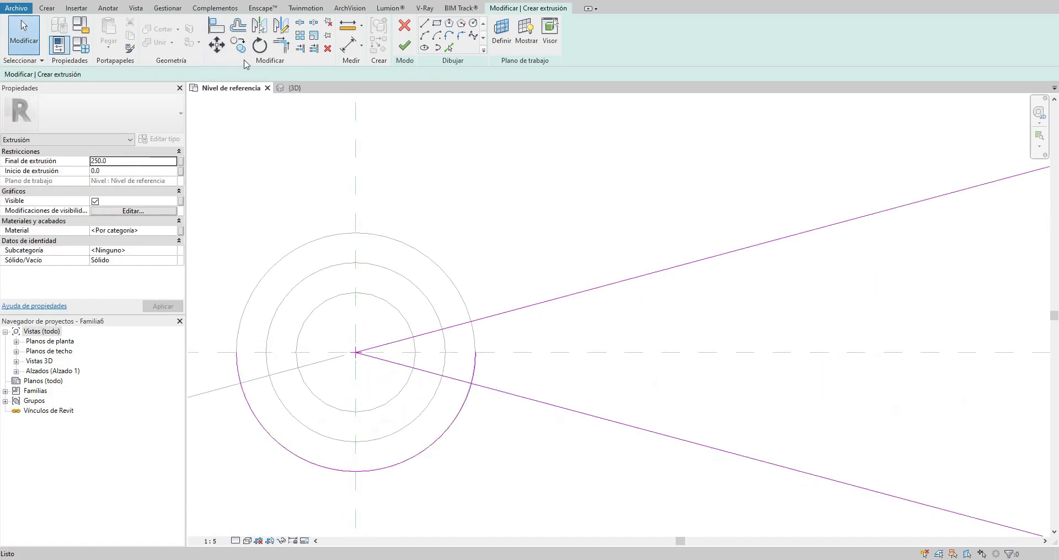
pyautogui.click(280, 46)
pyautogui.click(477, 377)
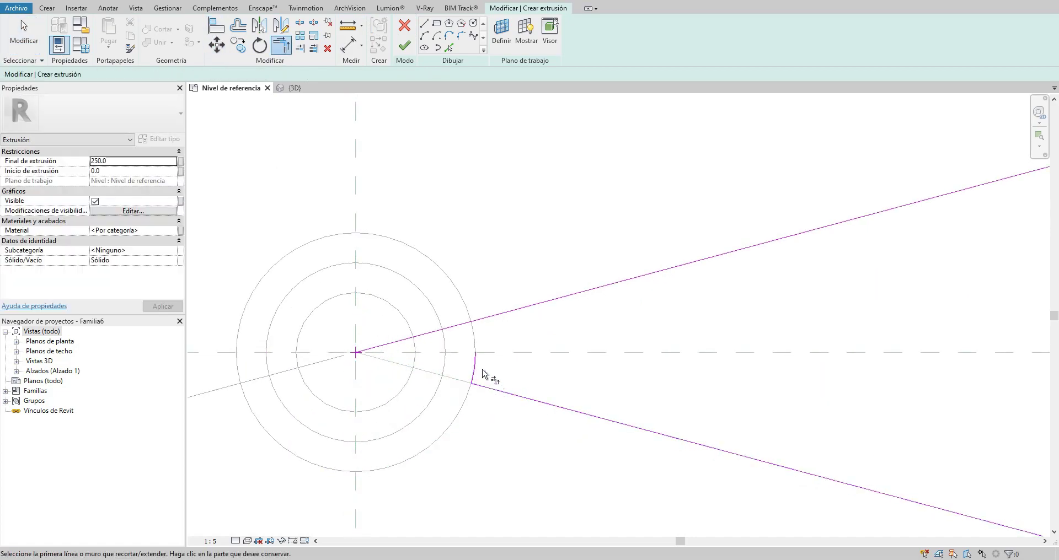
pyautogui.click(494, 315)
pyautogui.scroll(-4, 508, 336)
pyautogui.click(733, 227)
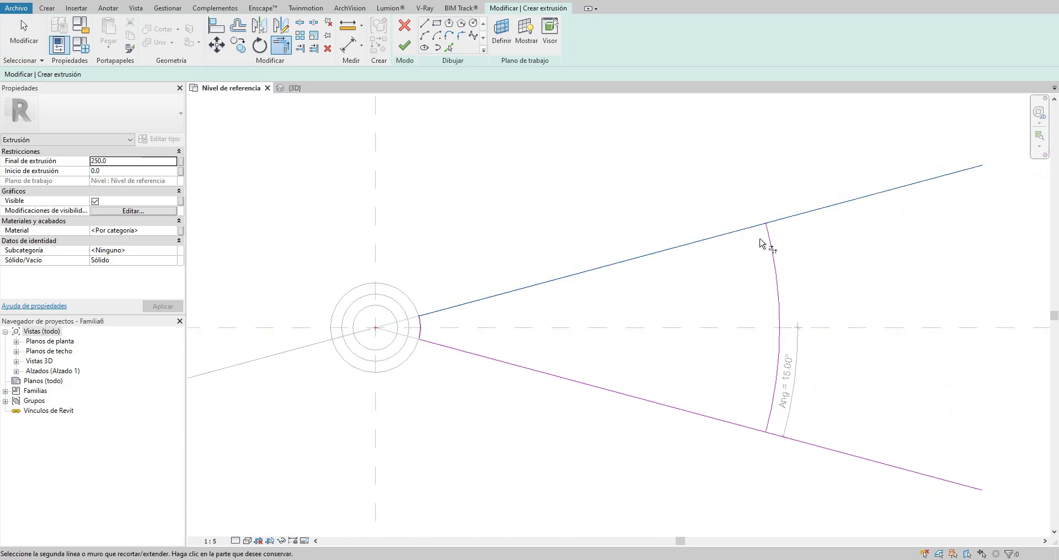
pyautogui.click(769, 243)
pyautogui.click(730, 422)
pyautogui.click(776, 366)
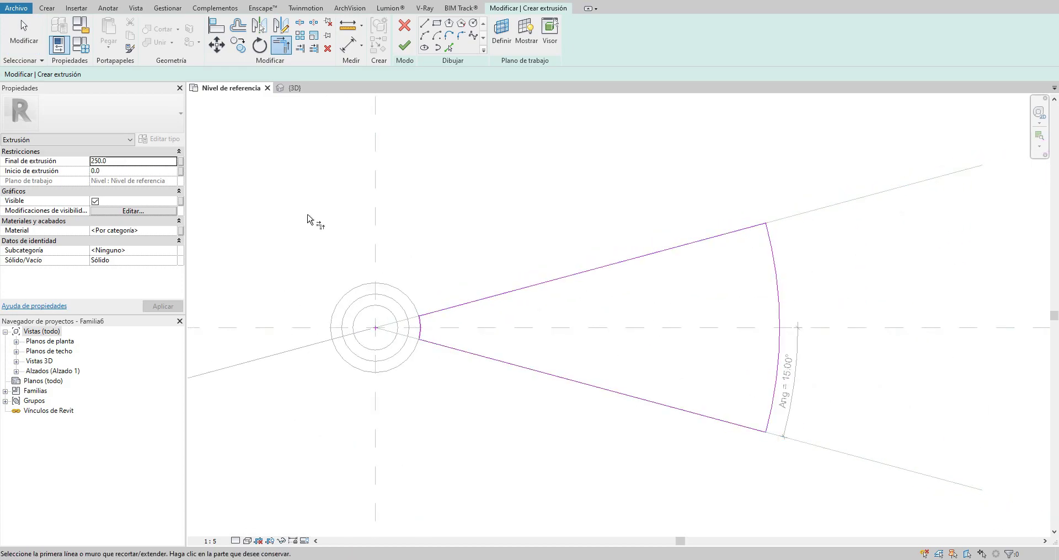
# Align the arc's centre to the horizontal reference plane.
pyautogui.click(216, 25)
pyautogui.scroll(4, 381, 337)
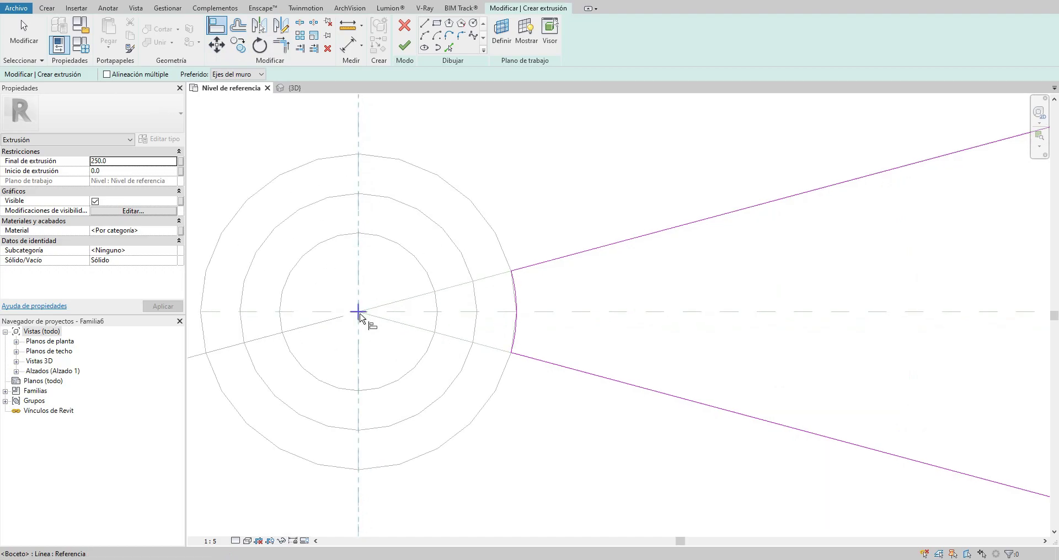
pyautogui.click(381, 341)
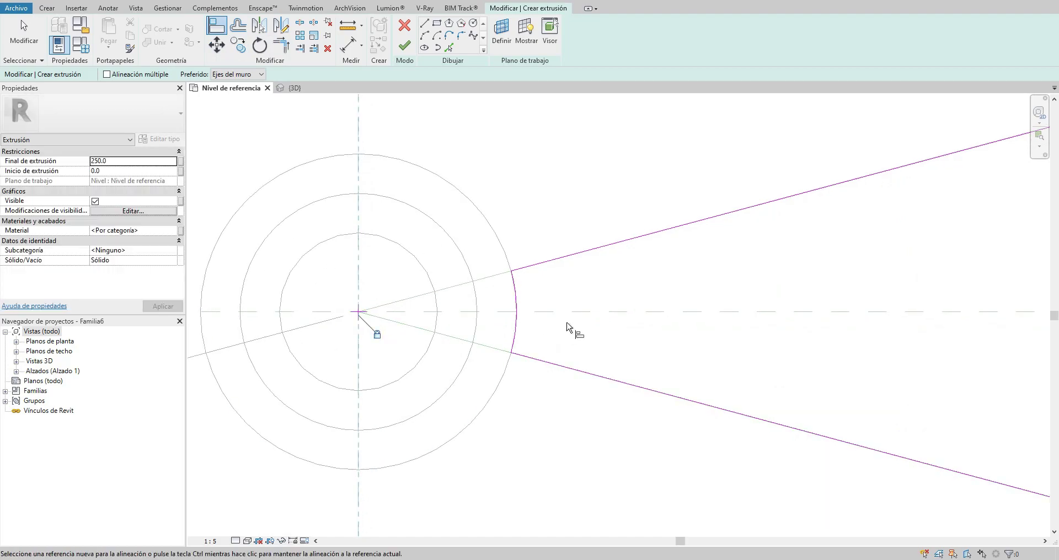
pyautogui.click(358, 320)
pyautogui.scroll(-3, 579, 343)
pyautogui.scroll(-2, 545, 343)
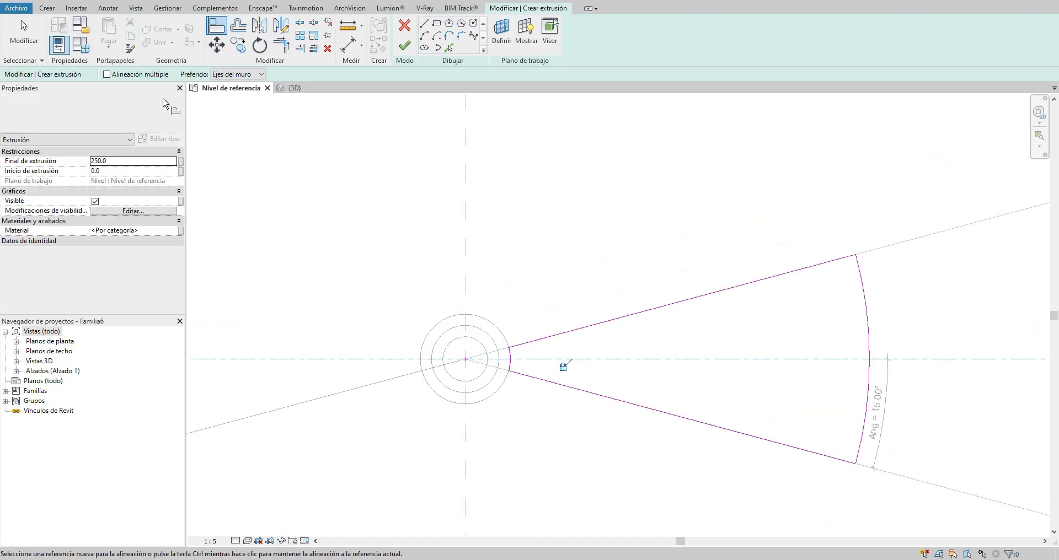
pyautogui.click(34, 41)
pyautogui.scroll(-1, 605, 287)
pyautogui.click(741, 331)
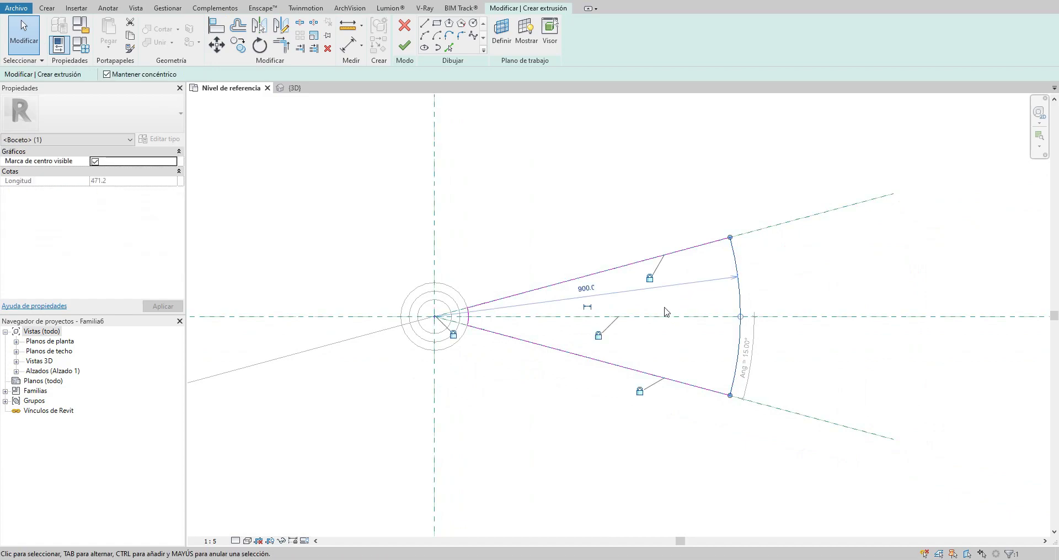
# Make the 900 radius dimension permanent and label it with new parameter L.
pyautogui.click(587, 308)
pyautogui.click(693, 283)
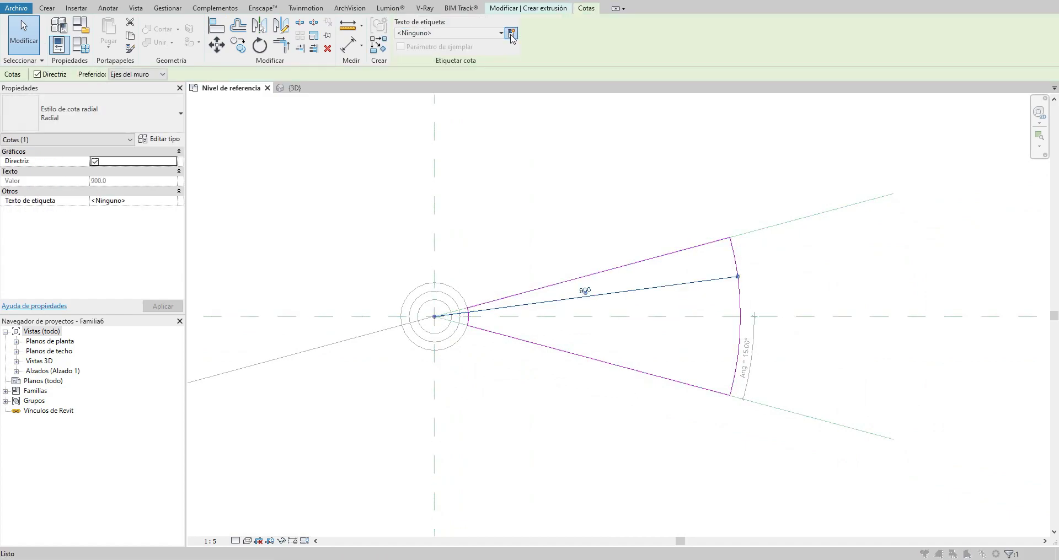
pyautogui.click(511, 35)
pyautogui.write('L')
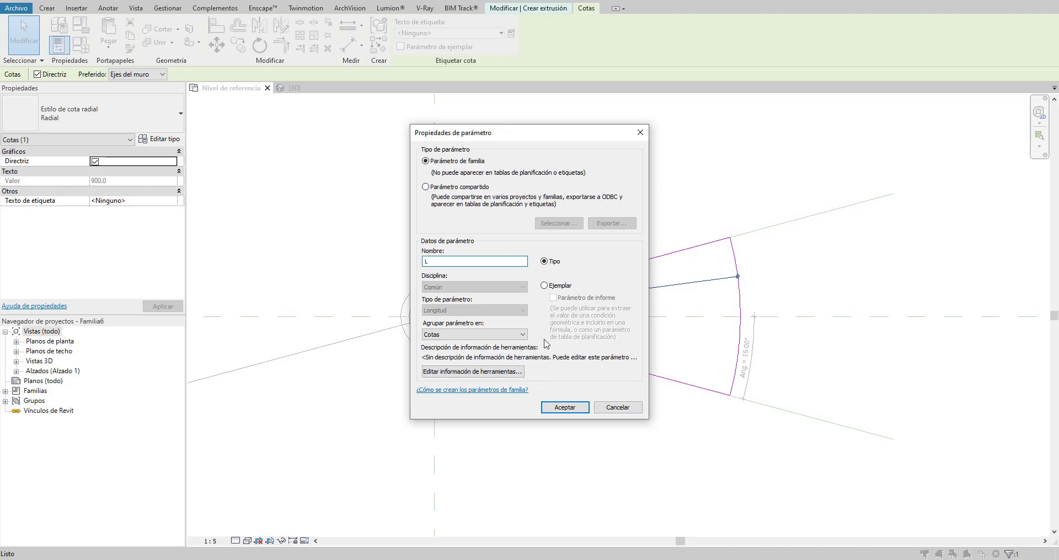
pyautogui.click(568, 408)
pyautogui.click(540, 219)
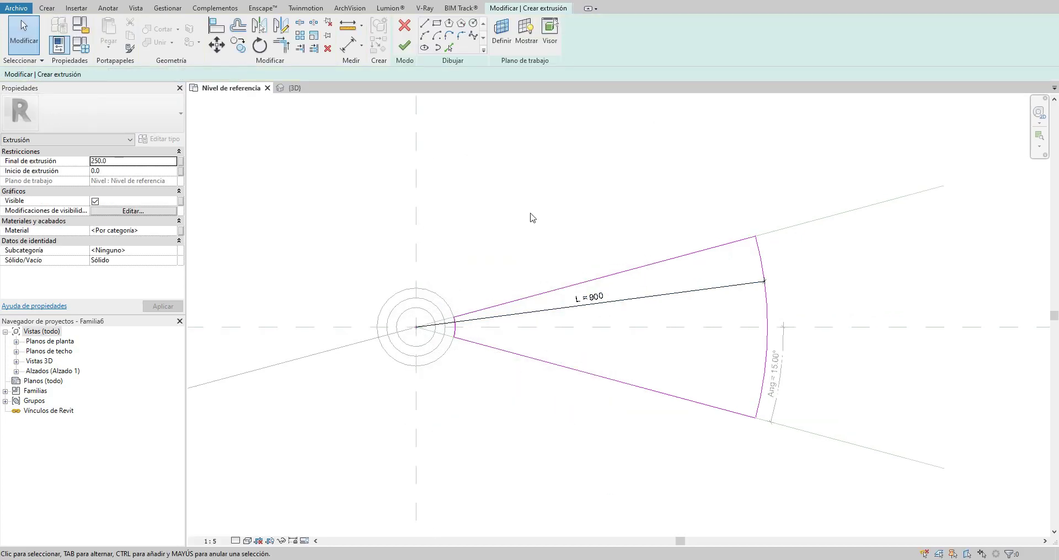
# Finish the sketch and link the extrusion end to a family parameter, giving 180.
pyautogui.click(404, 47)
pyautogui.click(488, 378)
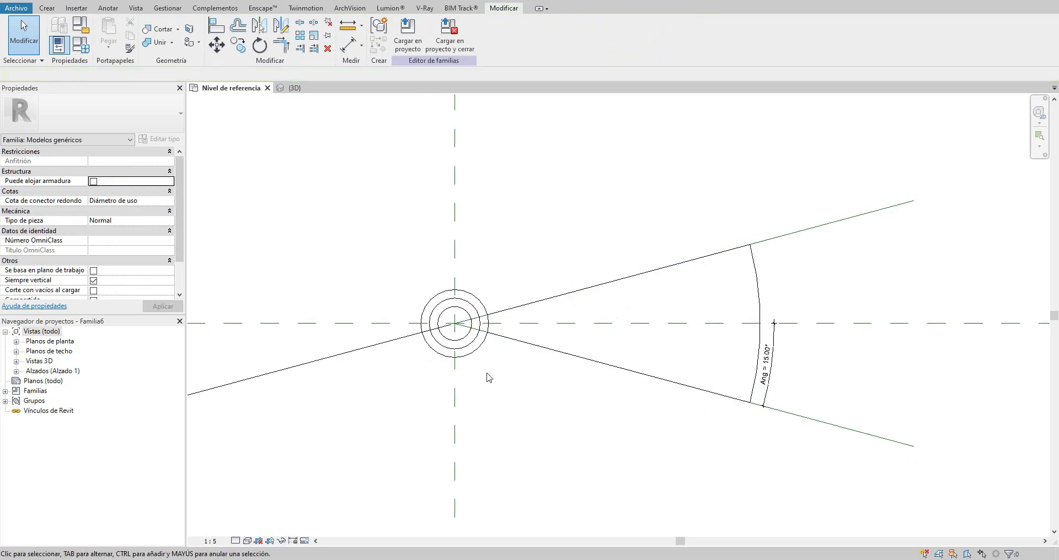
pyautogui.scroll(-1, 488, 378)
pyautogui.click(631, 297)
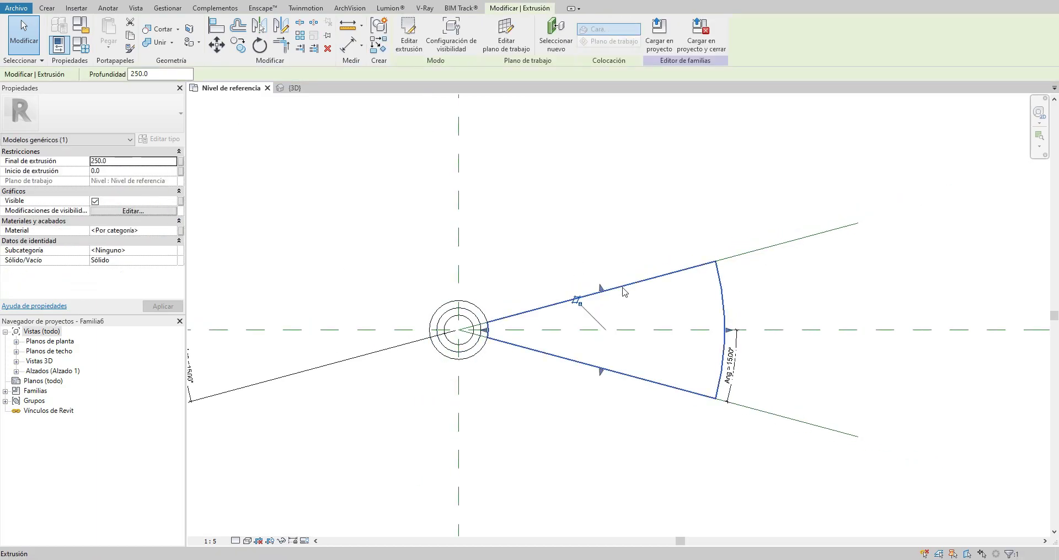
pyautogui.click(174, 161)
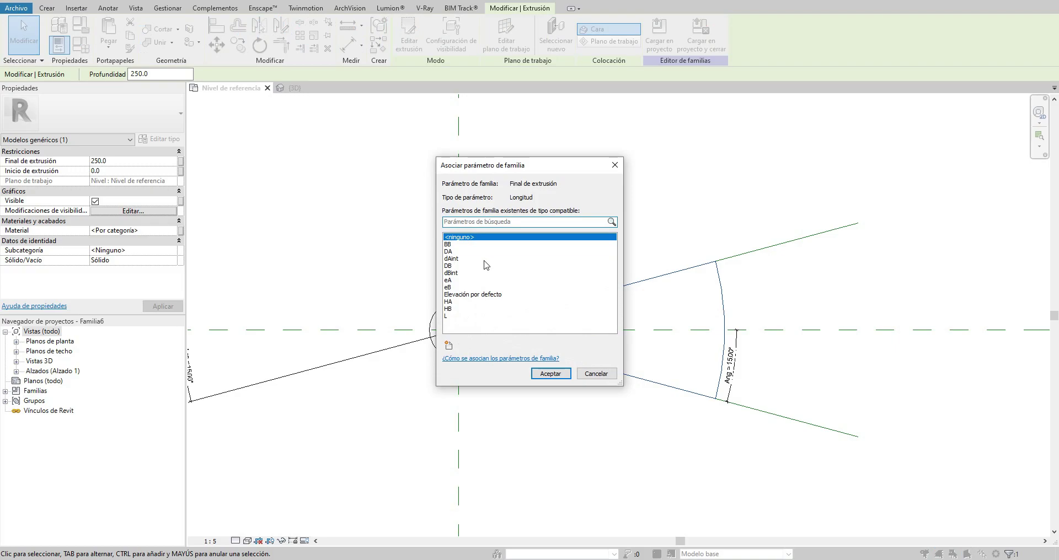
pyautogui.click(447, 316)
pyautogui.click(550, 373)
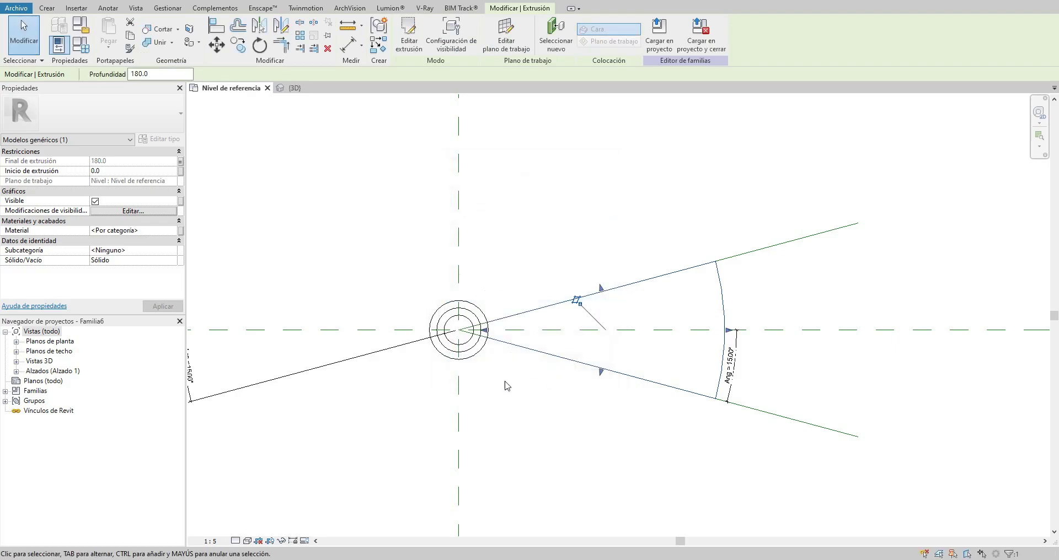
pyautogui.click(138, 173)
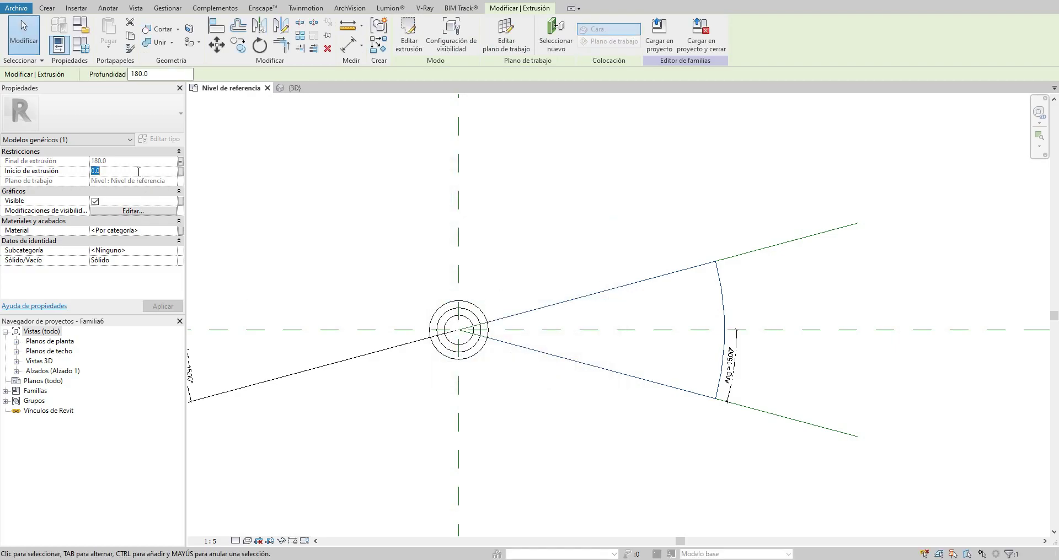
pyautogui.write('120')
pyautogui.press('Return')
pyautogui.click(531, 172)
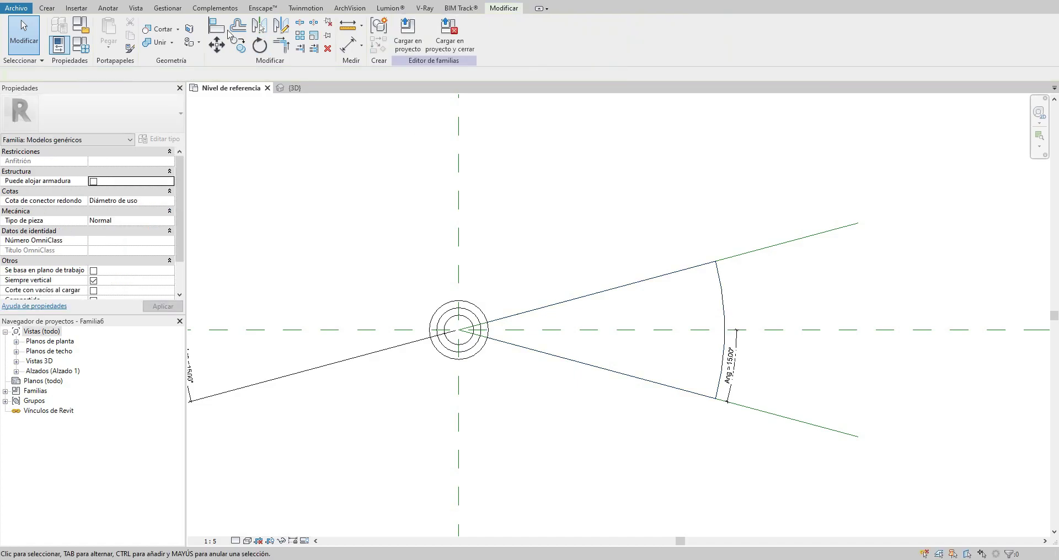
# In the {3D} view, flex Ang to 20° and 25°, then restore 15°.
pyautogui.click(291, 88)
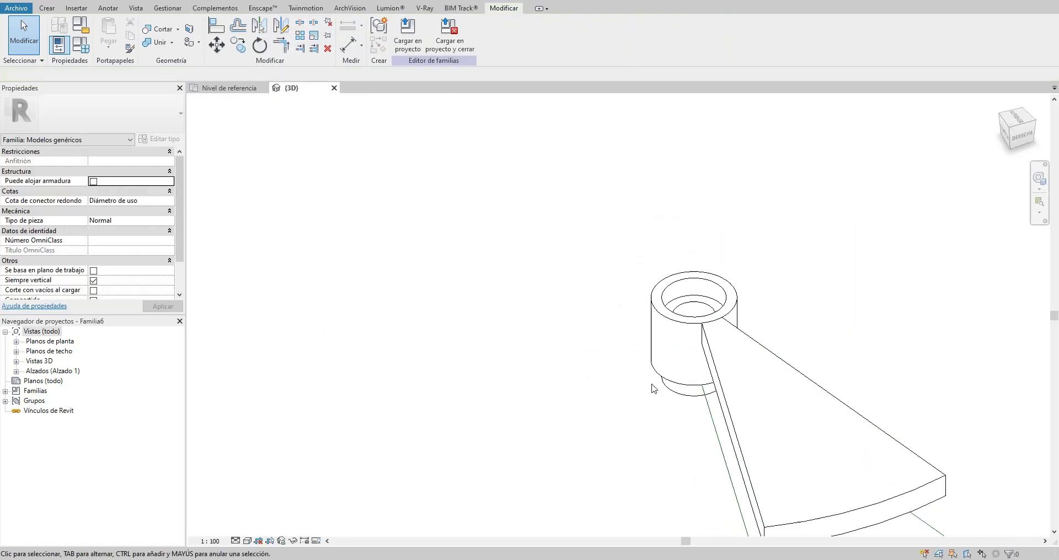
pyautogui.moveTo(650, 386)
pyautogui.keyDown('shift'); pyautogui.mouseDown(button='middle')
pyautogui.moveTo(795, 309)
pyautogui.moveTo(661, 330)
pyautogui.moveTo(681, 418)
pyautogui.moveTo(590, 409)
pyautogui.moveTo(754, 421)
pyautogui.mouseUp(button='middle'); pyautogui.keyUp('shift')
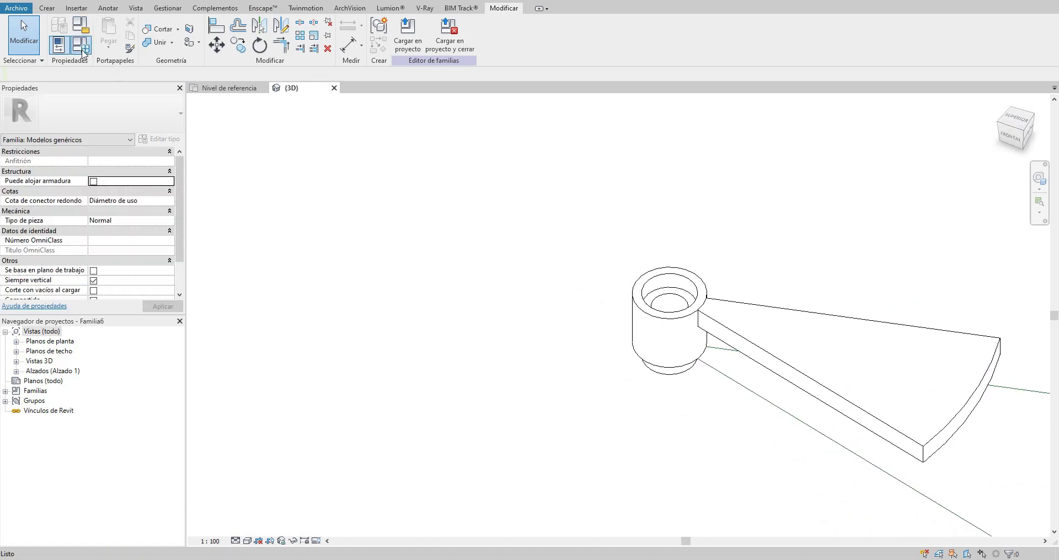
pyautogui.click(80, 25)
pyautogui.click(307, 173)
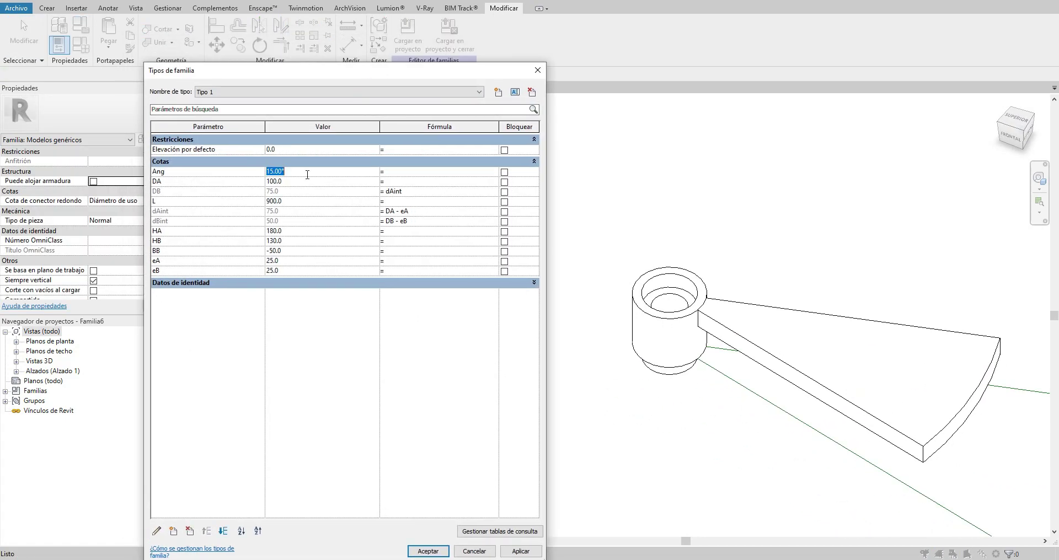
pyautogui.click(521, 552)
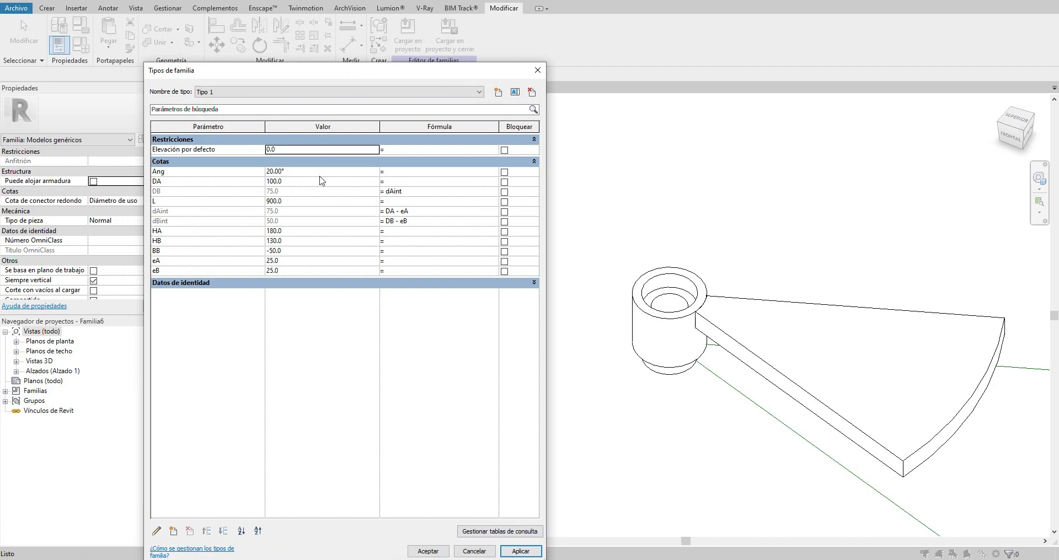
pyautogui.click(311, 172)
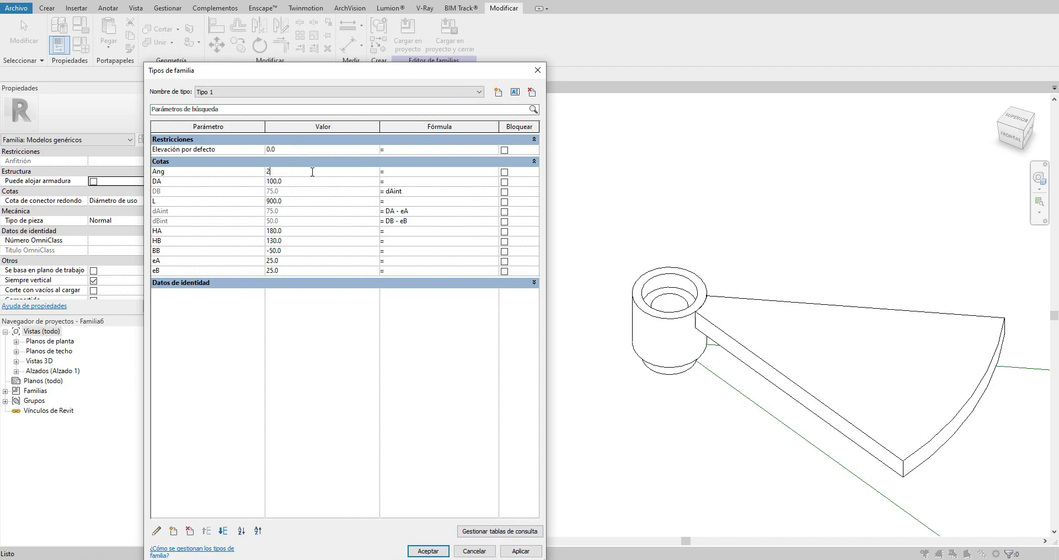
pyautogui.click(524, 552)
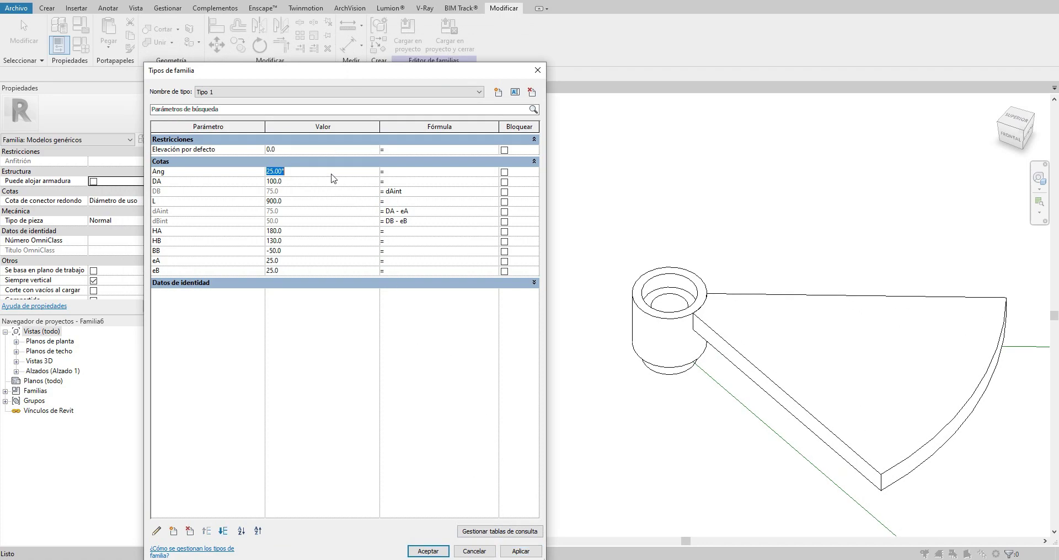
pyautogui.click(528, 553)
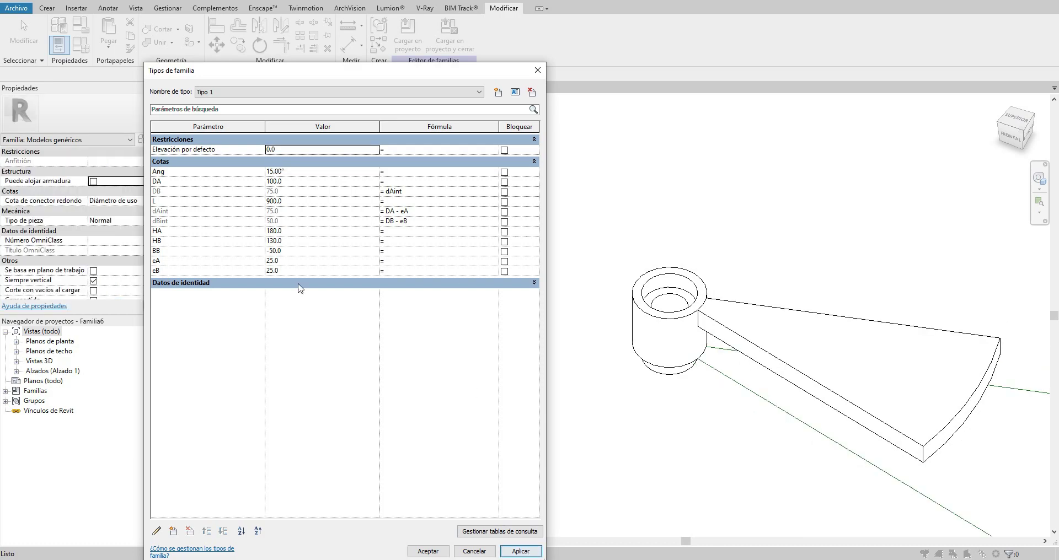
# Flex DA to 200, restore it to 100, and close Family Types.
pyautogui.click(308, 182)
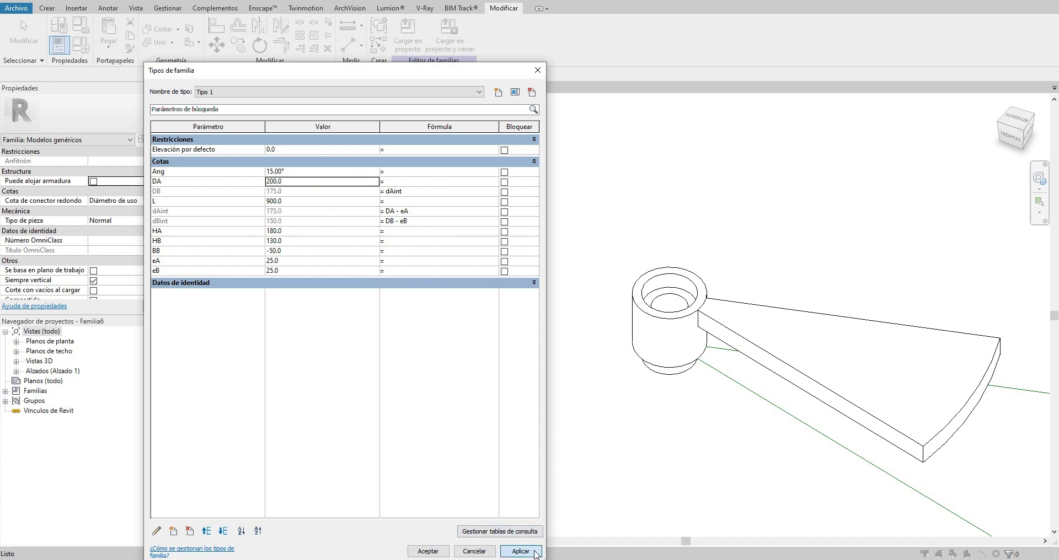
pyautogui.click(534, 553)
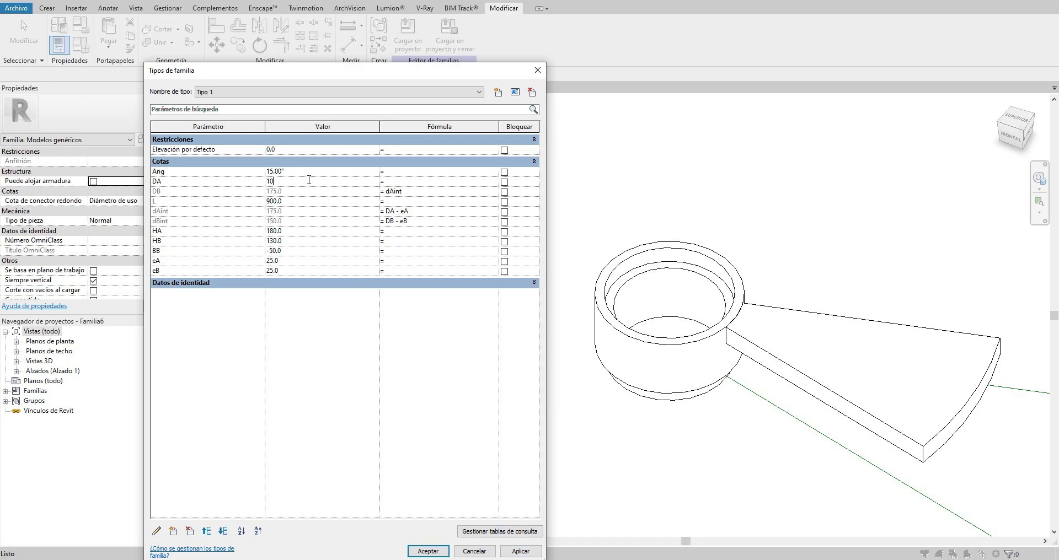
pyautogui.click(521, 553)
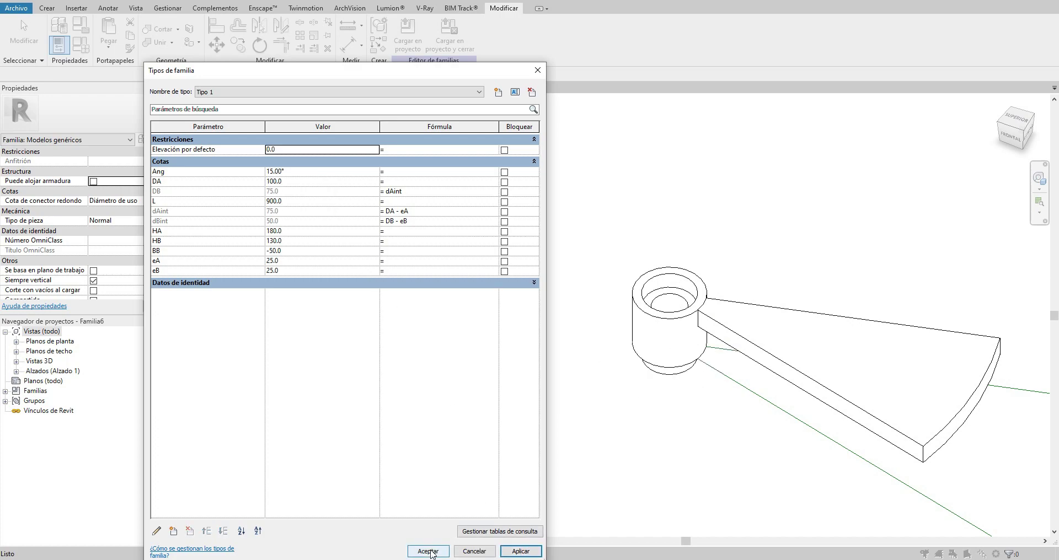
pyautogui.click(427, 552)
# Set the view's visual style to Realista.
pyautogui.scroll(-2, 651, 408)
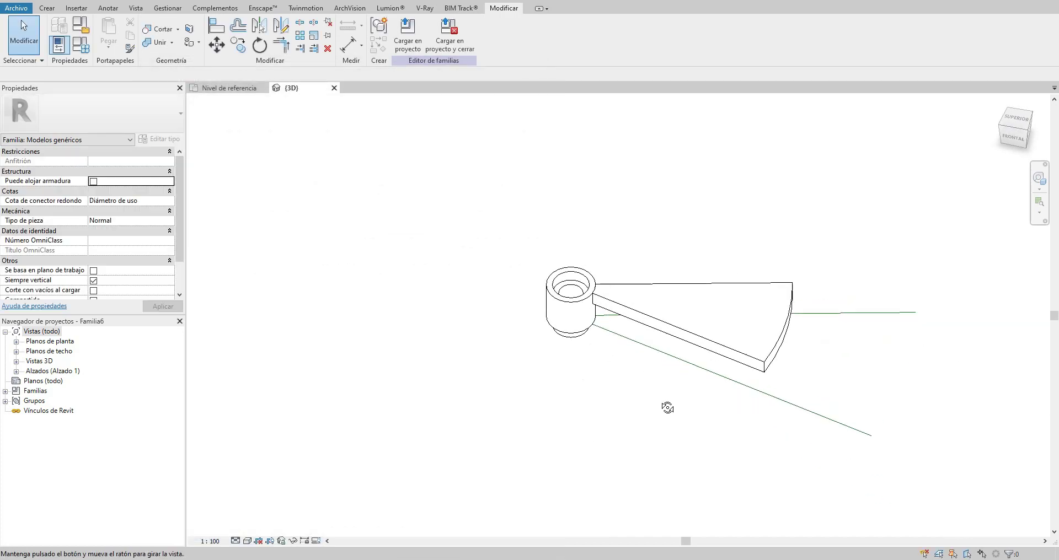
pyautogui.click(235, 541)
pyautogui.click(247, 541)
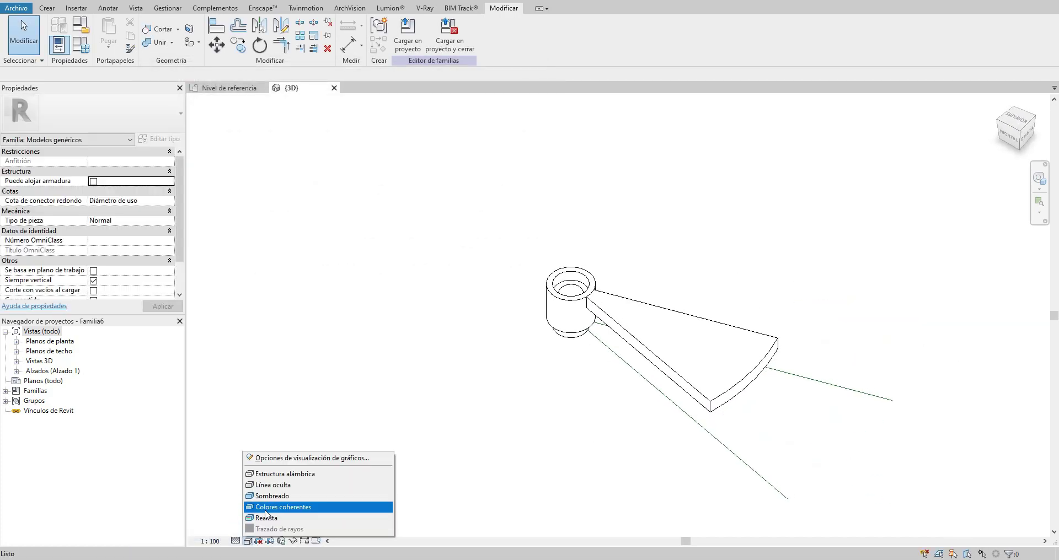
pyautogui.click(274, 518)
pyautogui.scroll(3, 650, 333)
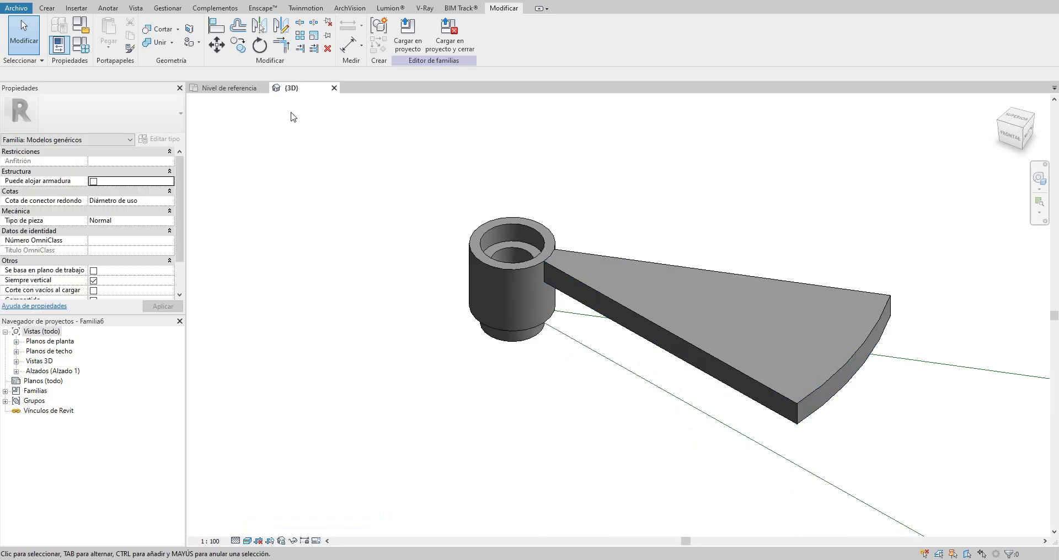
# Join the step plate and the central column into one solid.
pyautogui.click(157, 44)
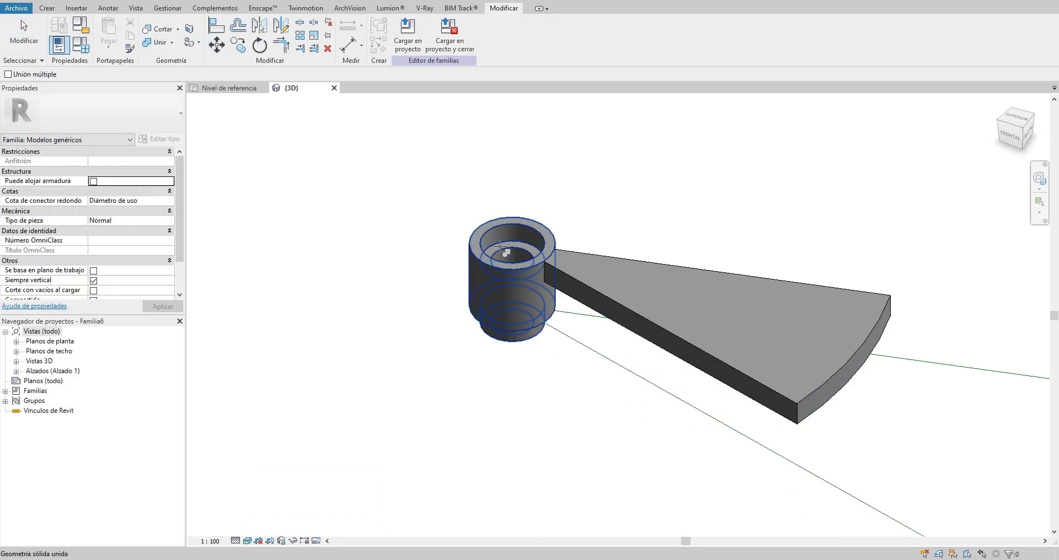
pyautogui.click(579, 266)
pyautogui.click(530, 292)
pyautogui.press('Escape')
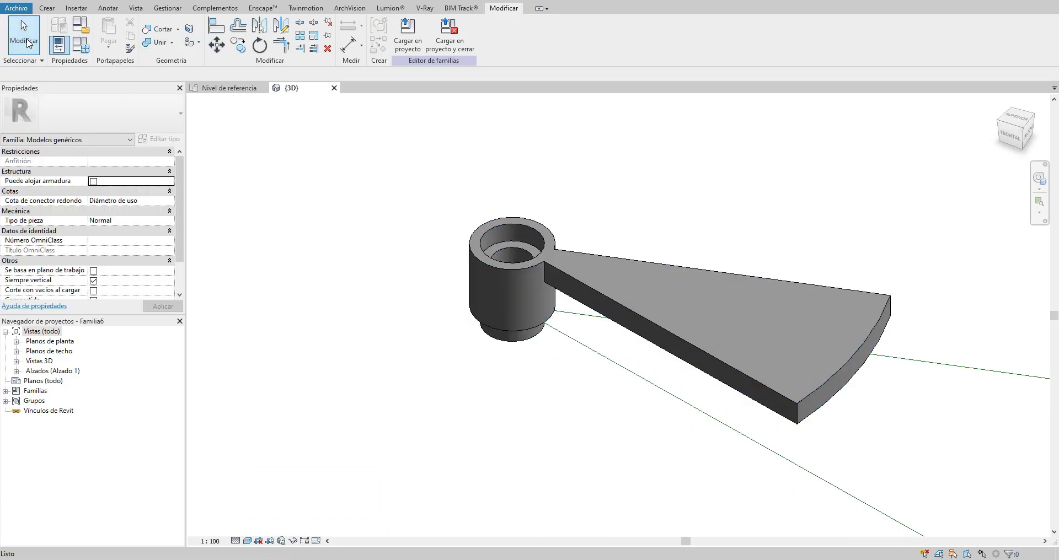
pyautogui.click(618, 319)
pyautogui.click(175, 232)
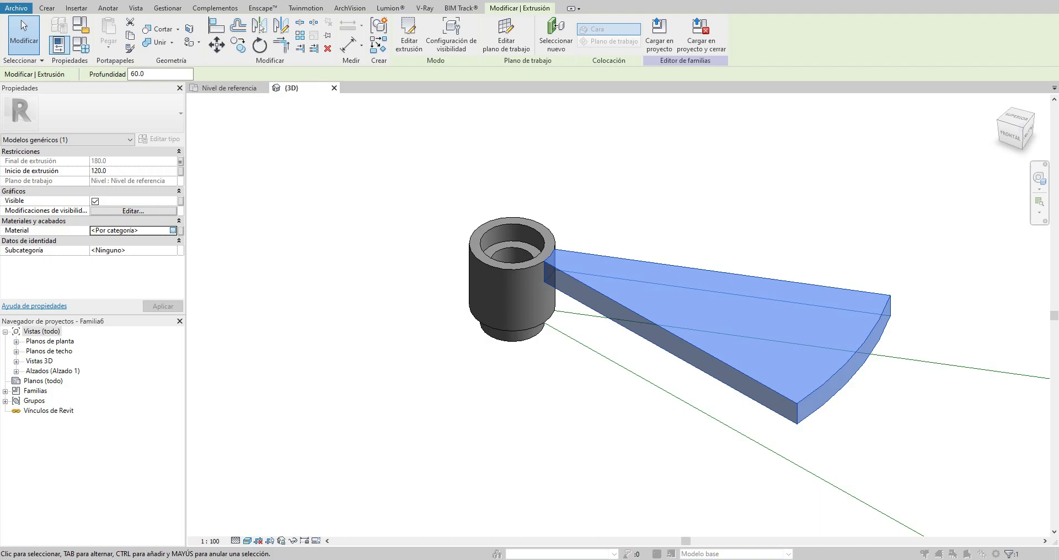
# Create a new material and rename it 'concreto prefabricado'.
pyautogui.click(173, 230)
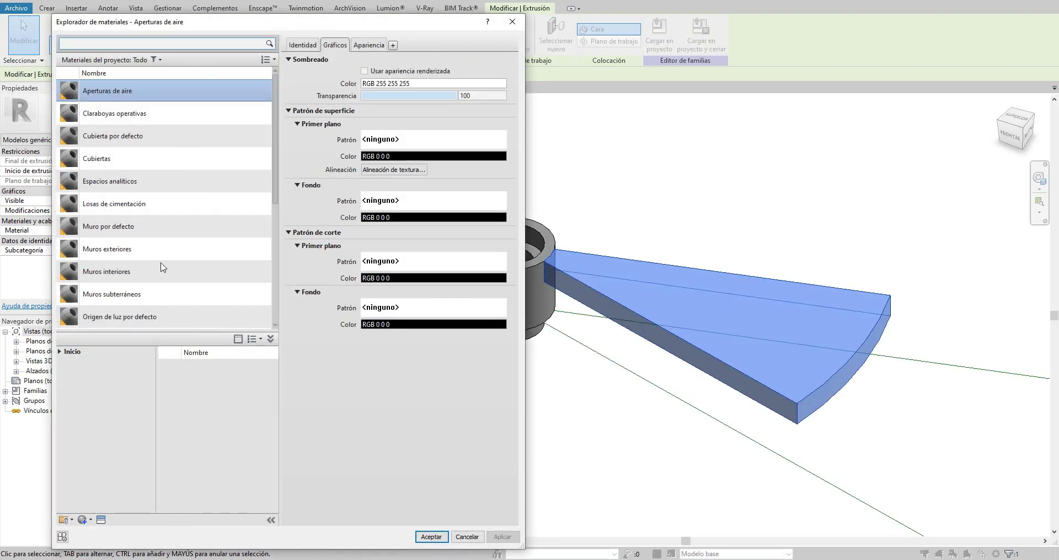
pyautogui.scroll(-4, 162, 268)
pyautogui.click(87, 523)
pyautogui.click(117, 528)
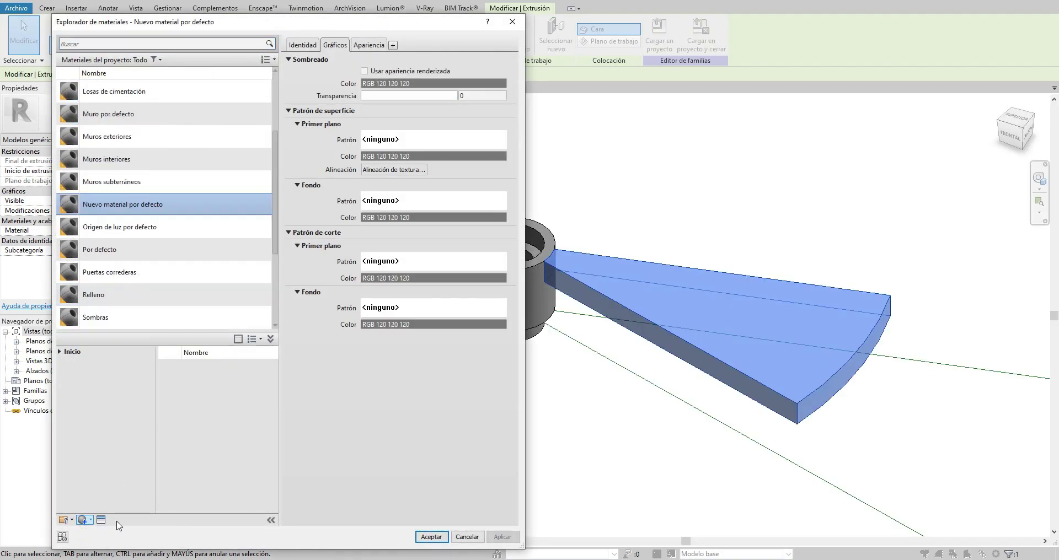
pyautogui.rightClick(153, 204)
pyautogui.click(178, 234)
pyautogui.write('concreto prefabricado')
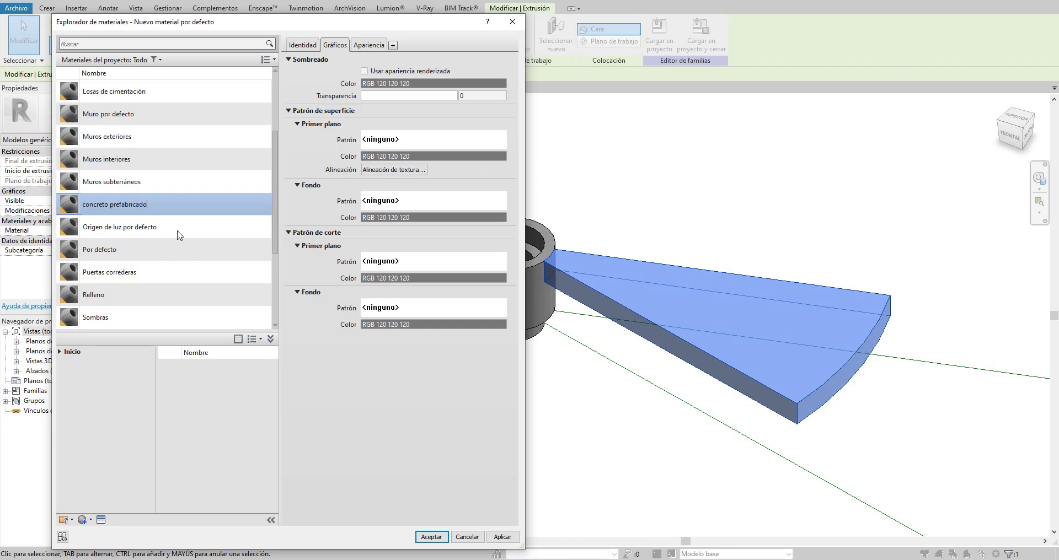
# Give it the Hormigón appearance 'Encofrado - Madera Contrachapado' and apply it.
pyautogui.click(101, 520)
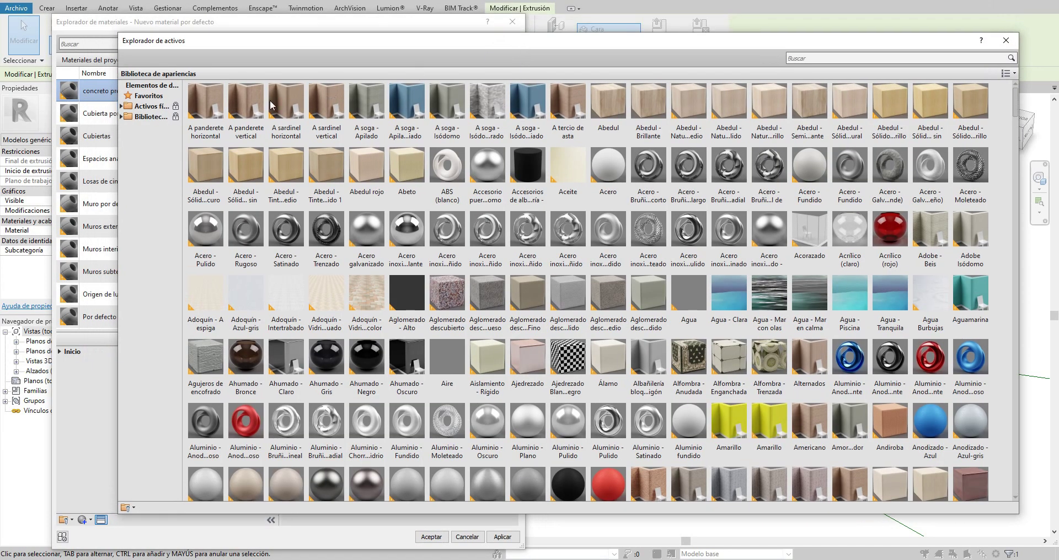
pyautogui.click(121, 117)
pyautogui.click(150, 212)
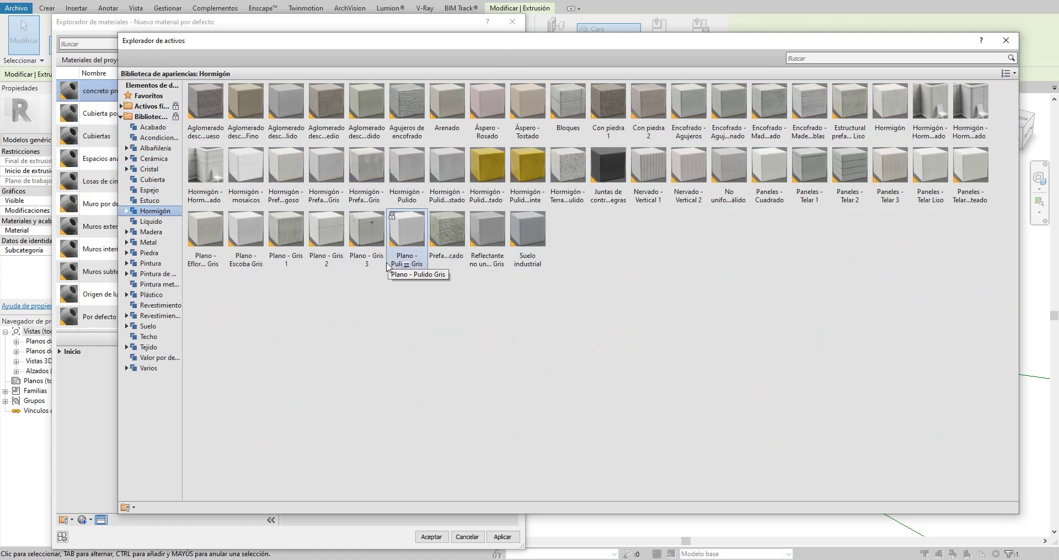
pyautogui.moveTo(769, 109)
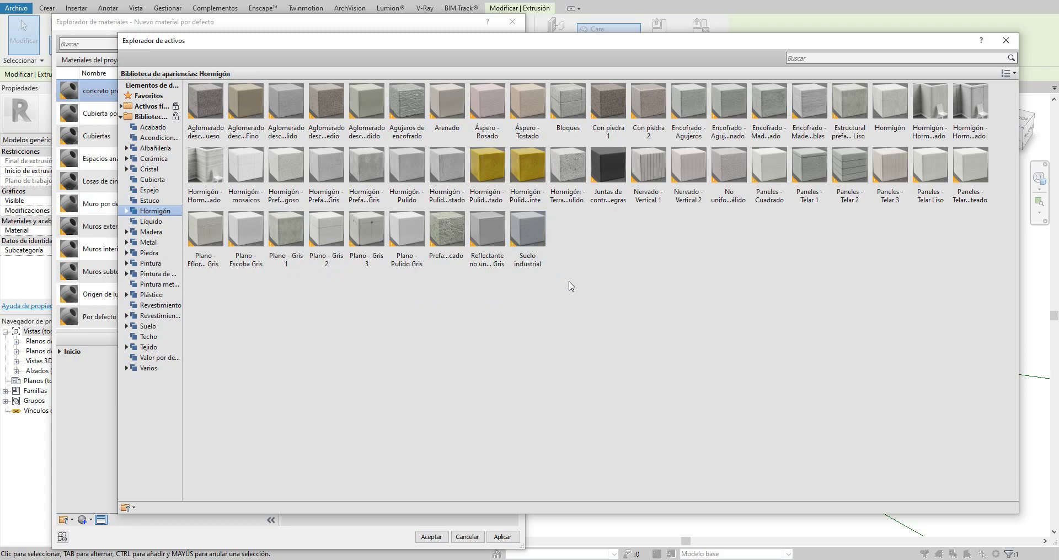
pyautogui.click(768, 136)
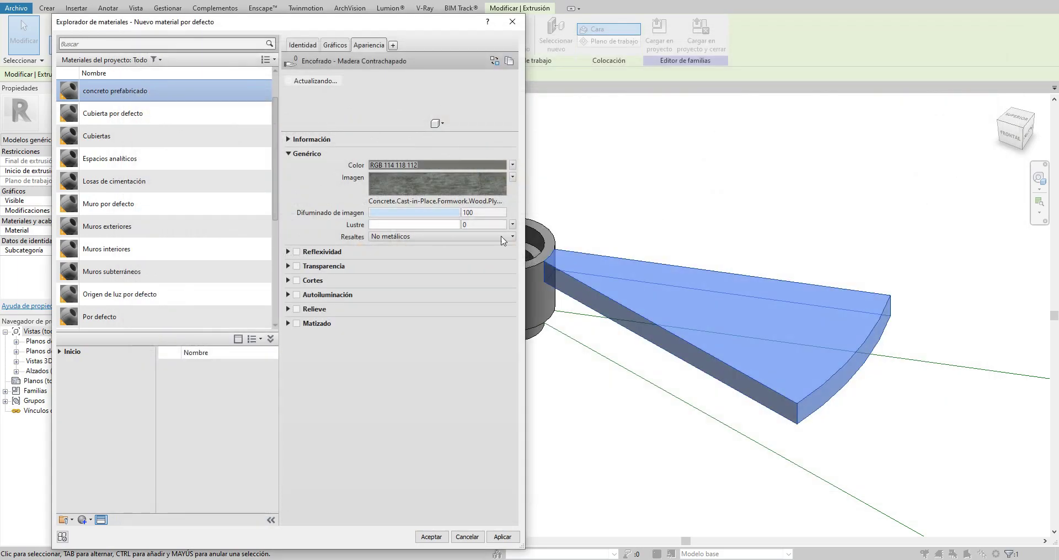
pyautogui.click(432, 537)
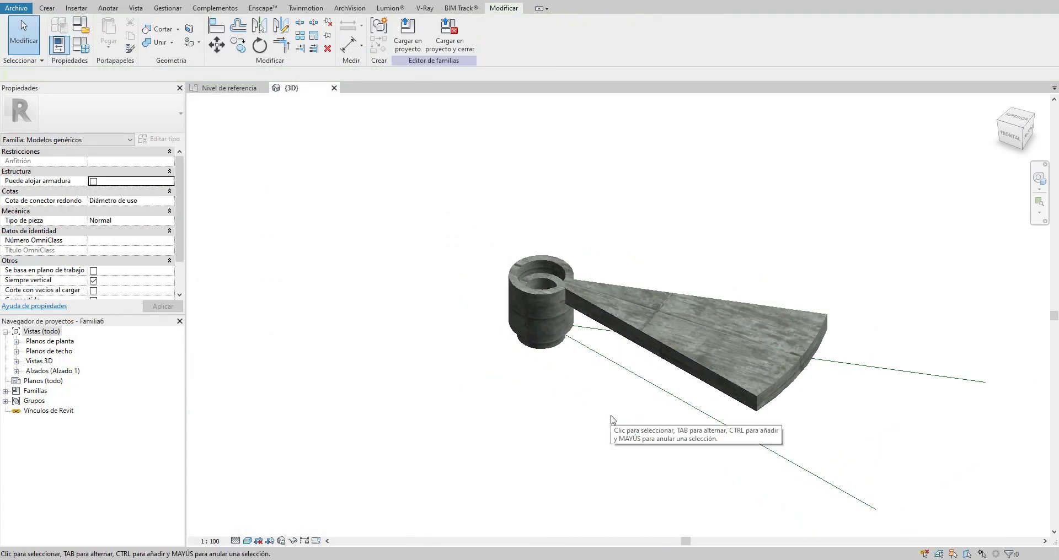
# Start a new family from Modelo genérico métrico.rft, then go back to Familia6's {3D} view.
pyautogui.moveTo(617, 413)
pyautogui.keyDown('shift'); pyautogui.mouseDown(button='middle')
pyautogui.moveTo(632, 382)
pyautogui.moveTo(618, 435)
pyautogui.mouseUp(button='middle'); pyautogui.keyUp('shift')
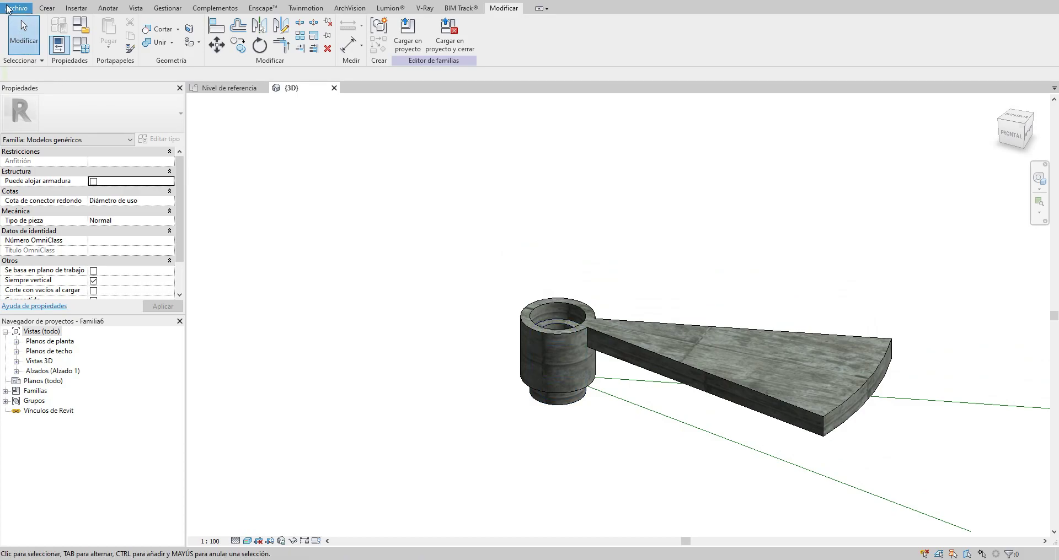
pyautogui.click(7, 11)
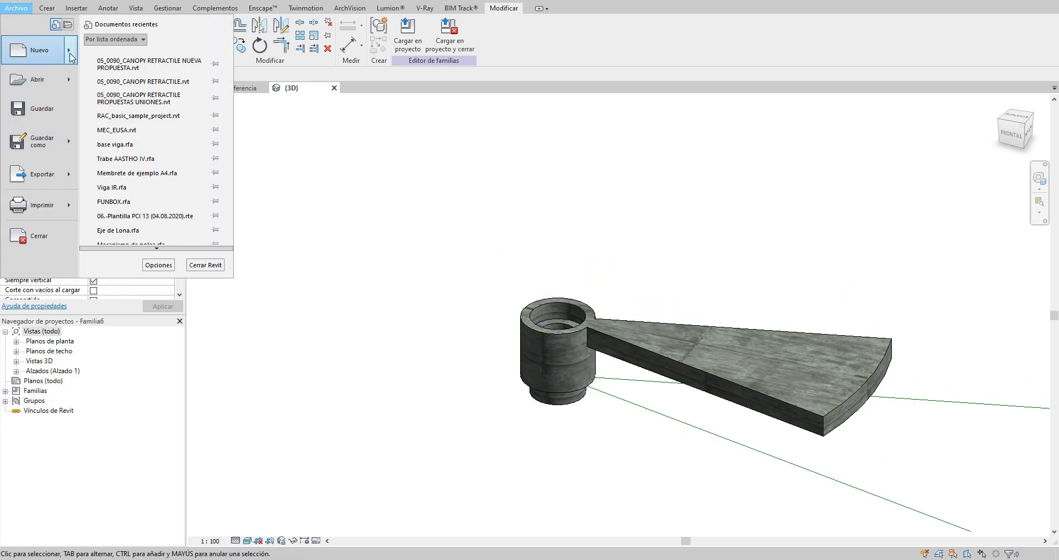
pyautogui.moveTo(40, 51)
pyautogui.click(105, 88)
pyautogui.moveTo(707, 286); pyautogui.dragTo(708, 357)
pyautogui.click(648, 405)
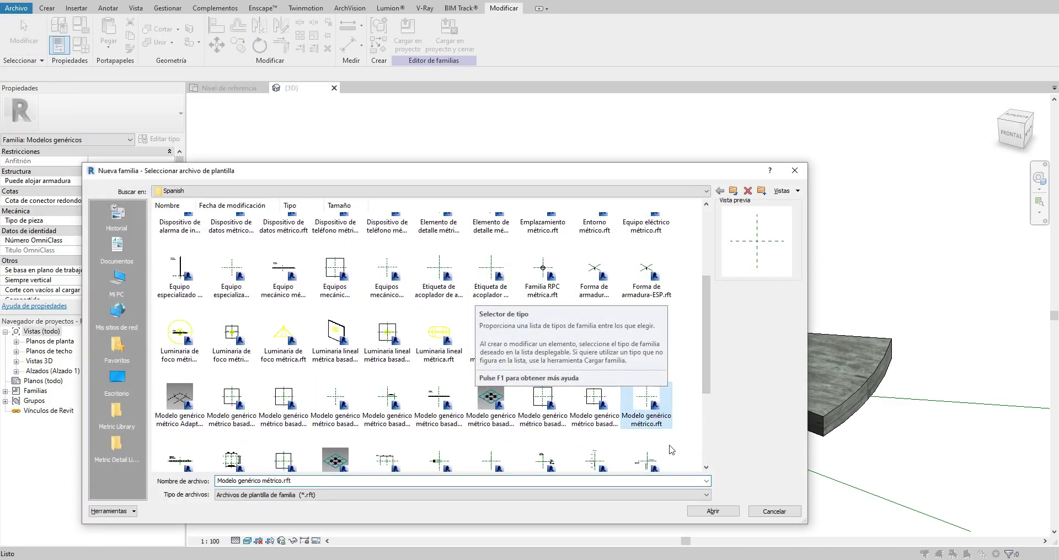
pyautogui.click(714, 511)
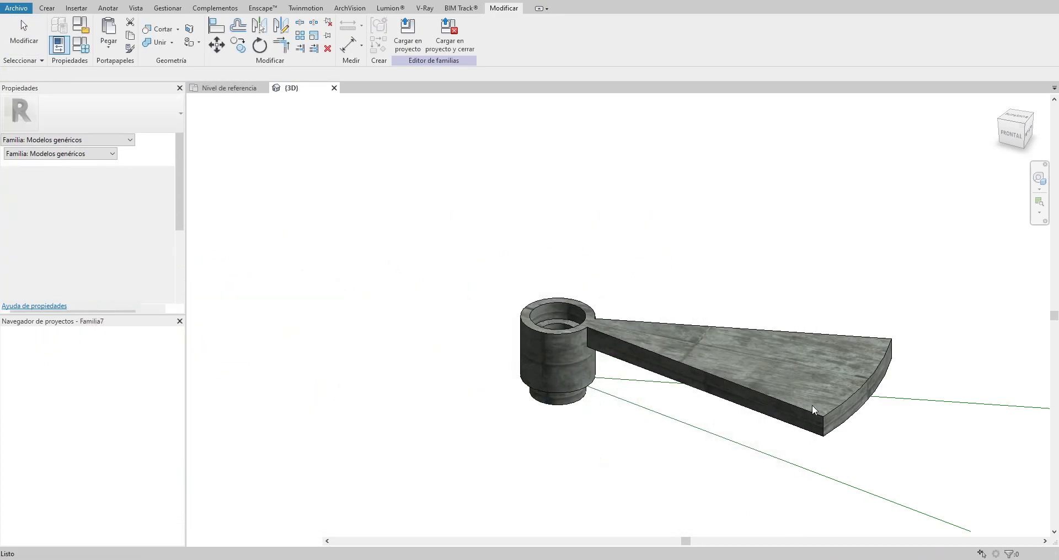
pyautogui.click(291, 88)
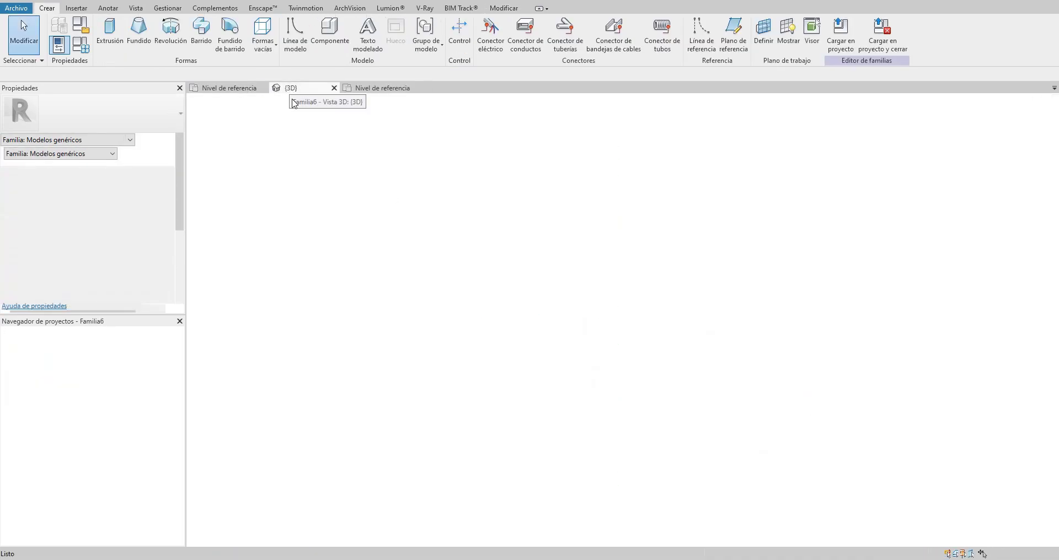
pyautogui.scroll(-1, 127, 259)
# Mark the Familia6 step family as Compartido (shared).
pyautogui.scroll(1, 128, 258)
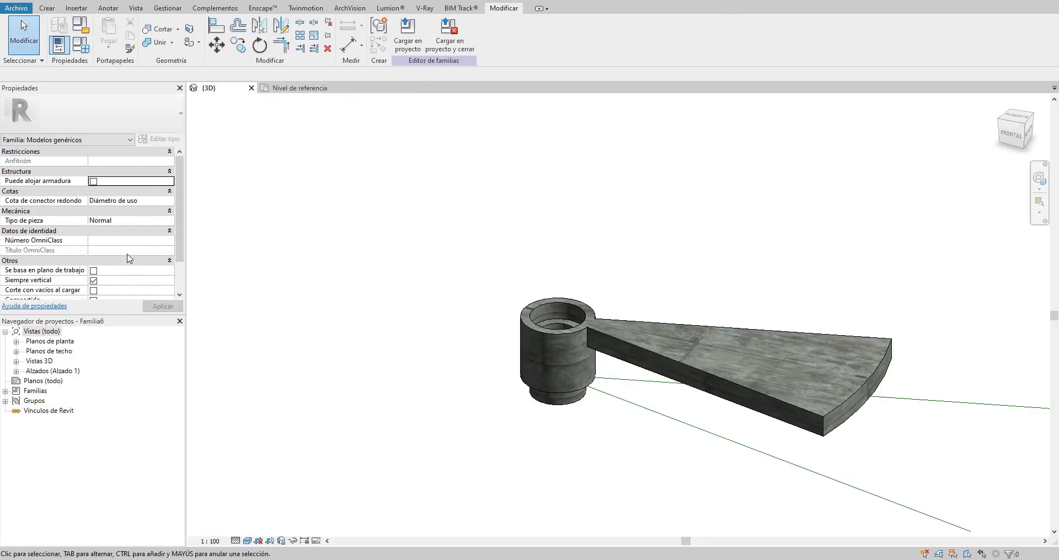
pyautogui.scroll(-1, 101, 264)
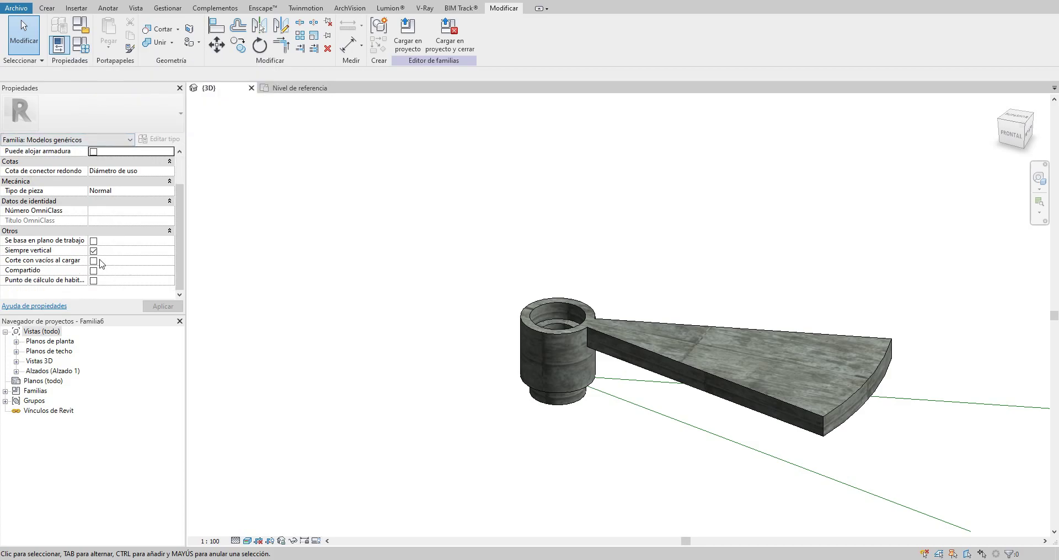
pyautogui.click(95, 270)
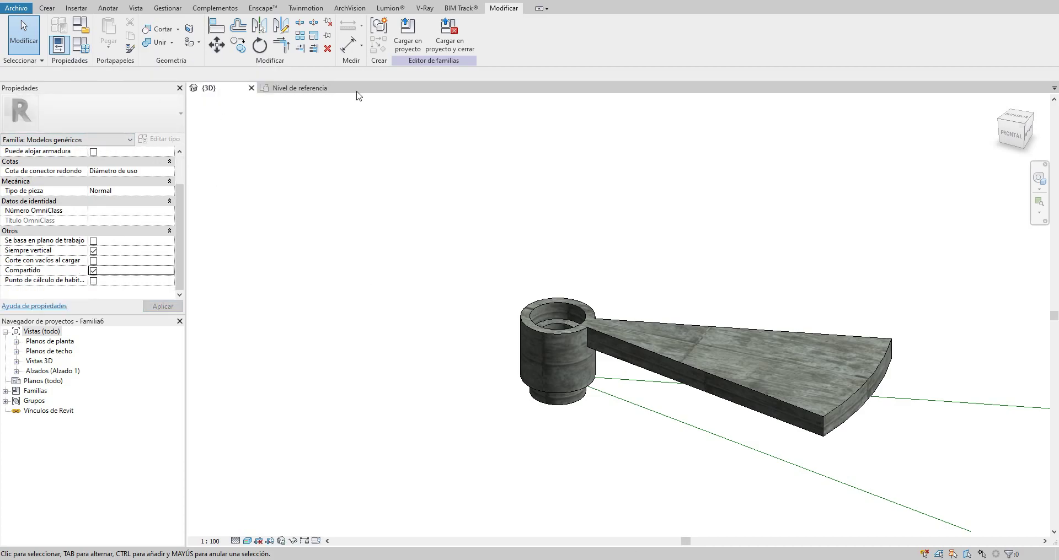
pyautogui.scroll(1, 137, 232)
pyautogui.scroll(-1, 144, 218)
# Set OmniClass 23.30.70.17.11 Ladder Components under Equipos especializados, then load the family into the project.
pyautogui.click(156, 210)
pyautogui.click(171, 211)
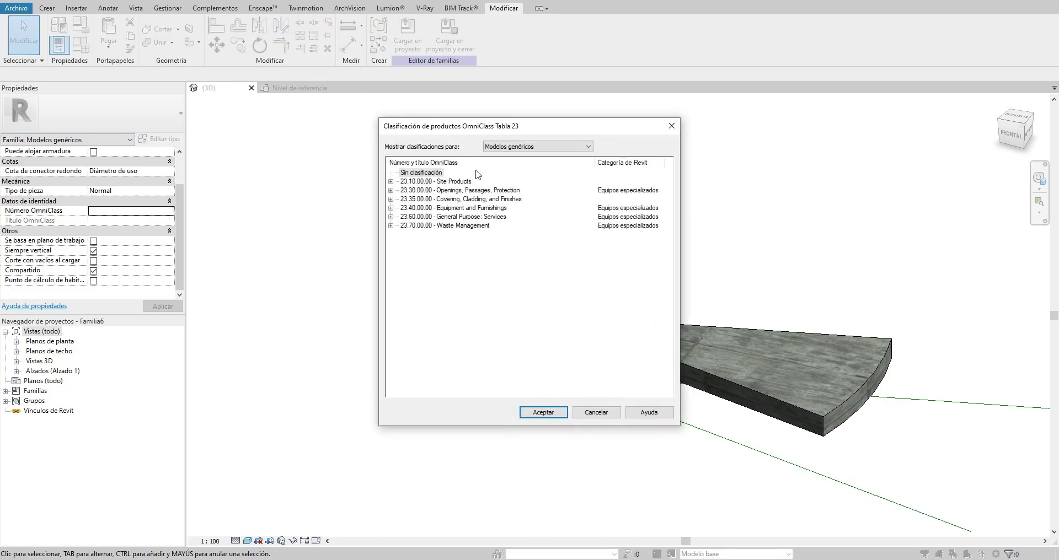
pyautogui.click(503, 146)
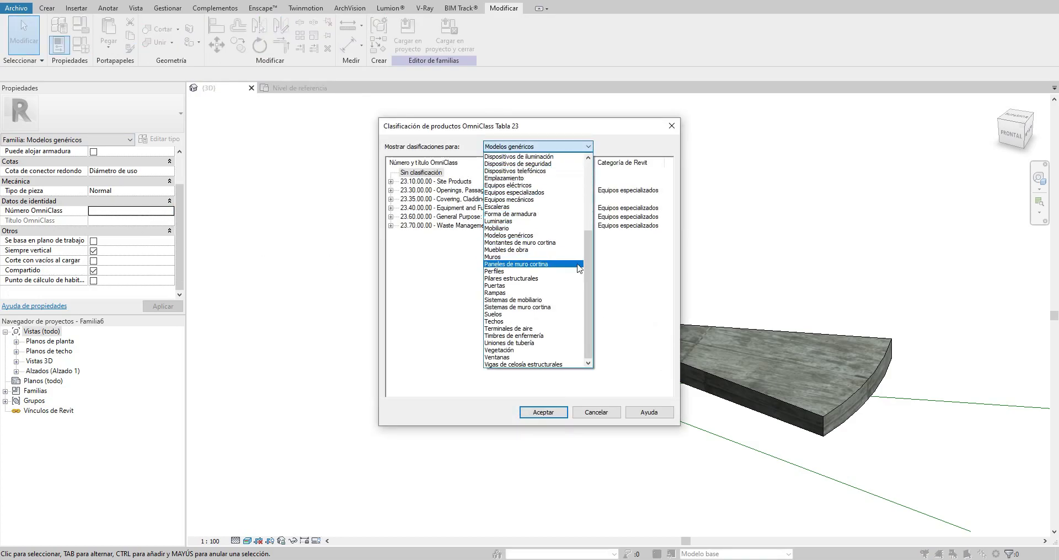
pyautogui.scroll(2, 551, 248)
pyautogui.click(530, 227)
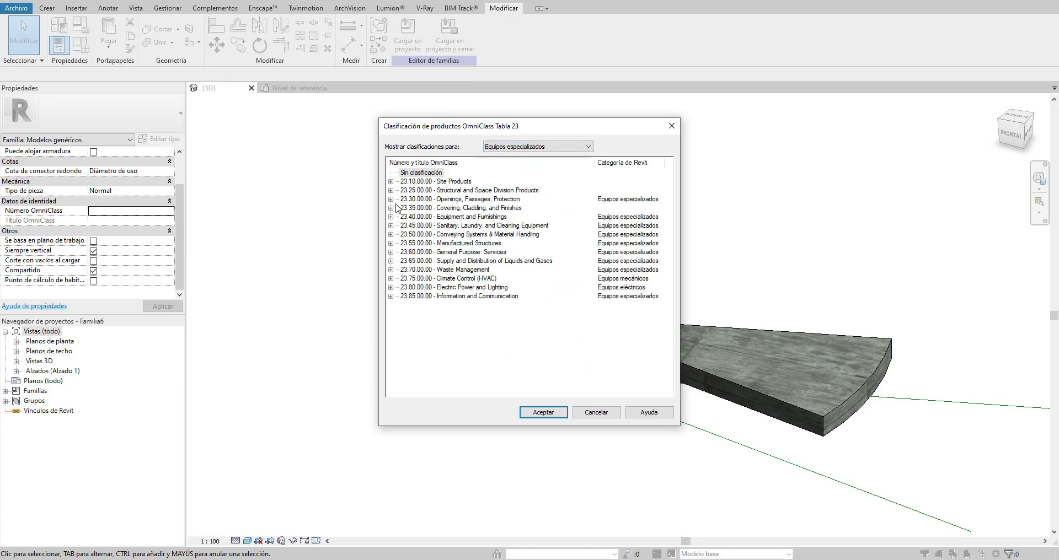
pyautogui.click(391, 199)
pyautogui.click(410, 218)
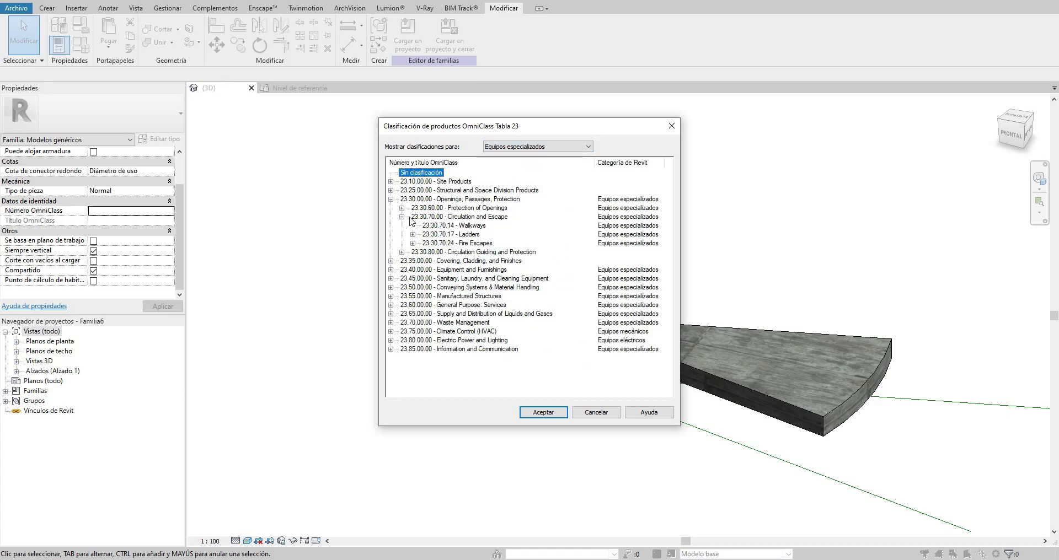
pyautogui.click(413, 235)
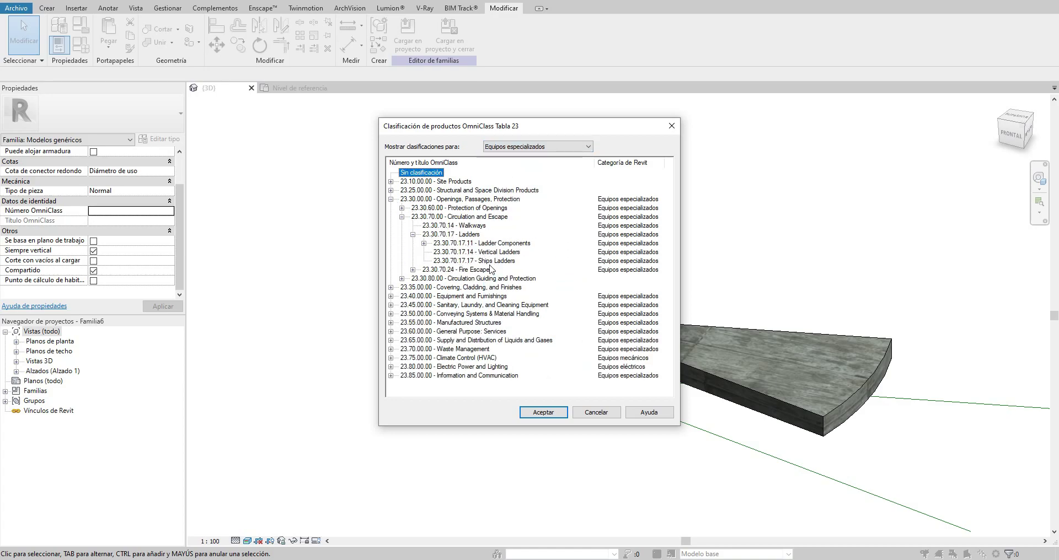
pyautogui.click(550, 418)
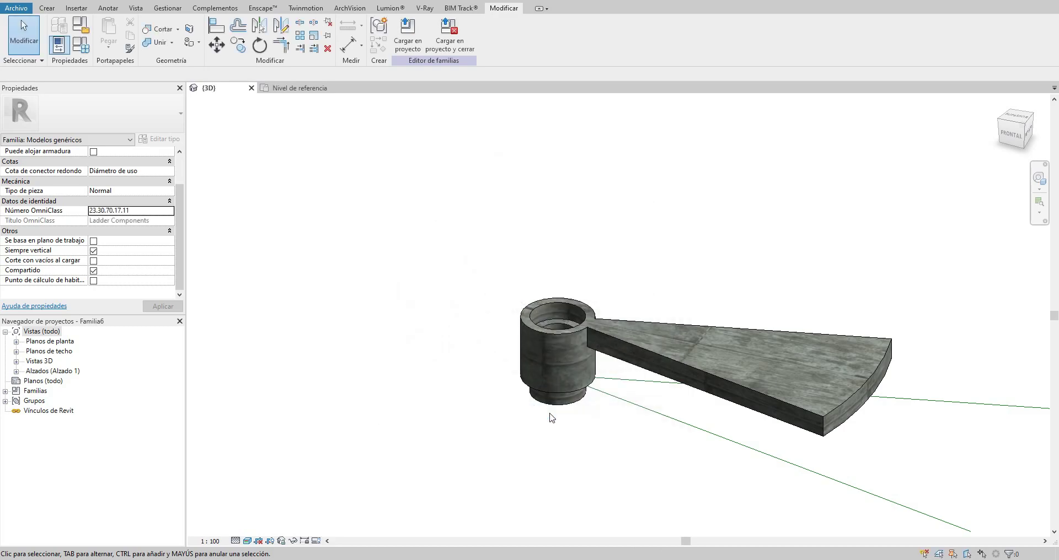
pyautogui.click(449, 33)
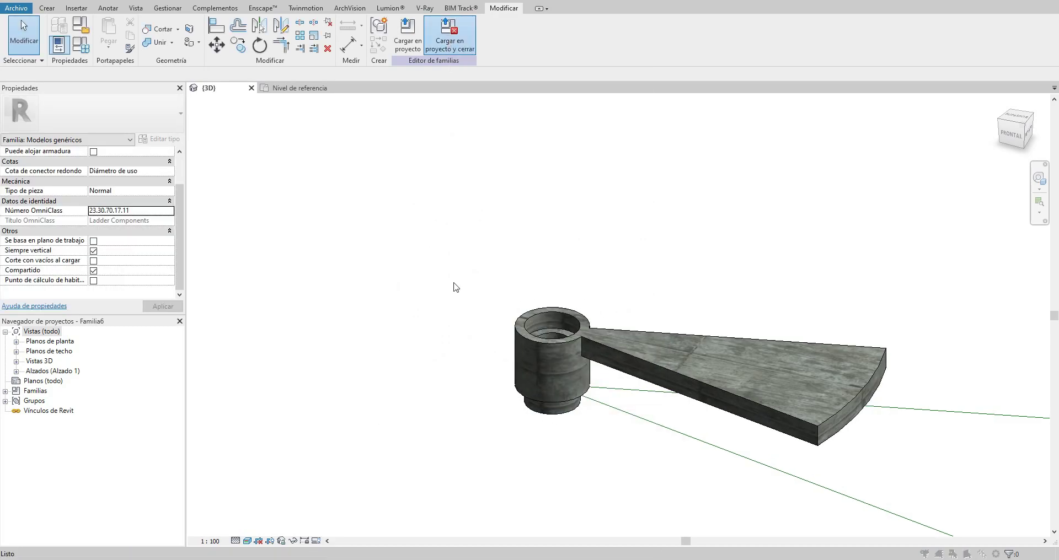
# Place the Familia6 step at the reference-plane intersection in Familia7, then open the Frontal elevation.
pyautogui.click(548, 285)
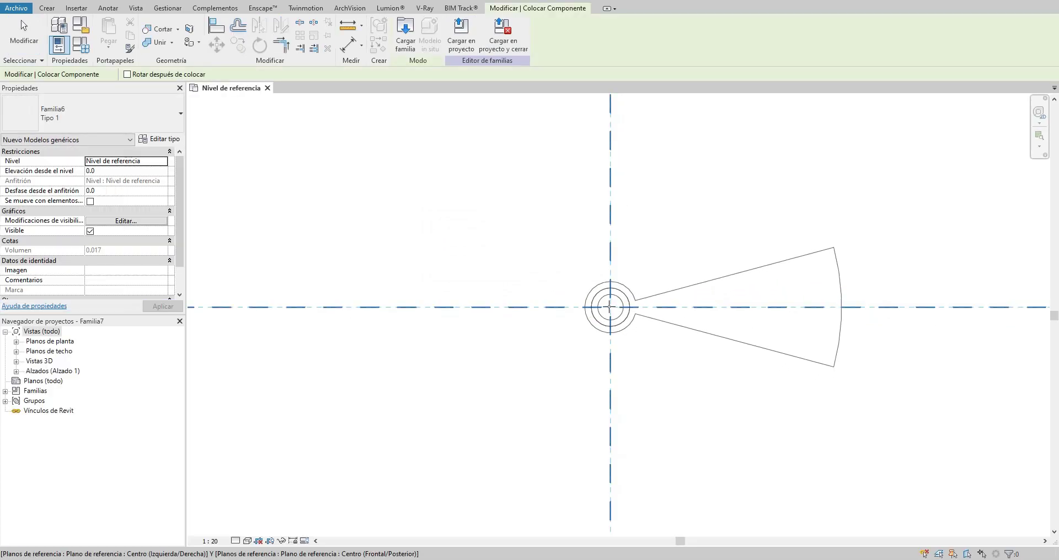
pyautogui.click(632, 352)
pyautogui.scroll(-3, 633, 352)
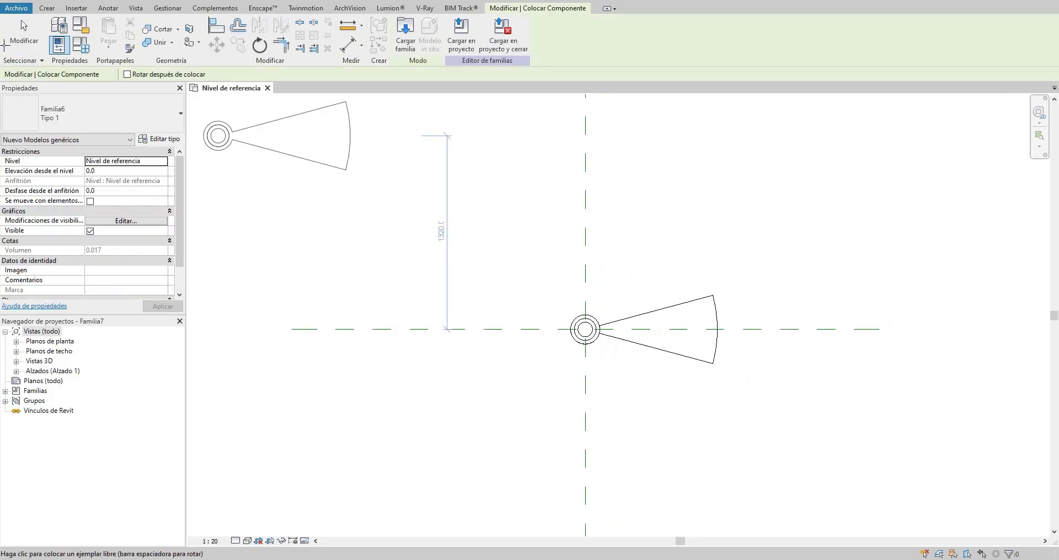
pyautogui.scroll(2, 613, 314)
pyautogui.press('Escape')
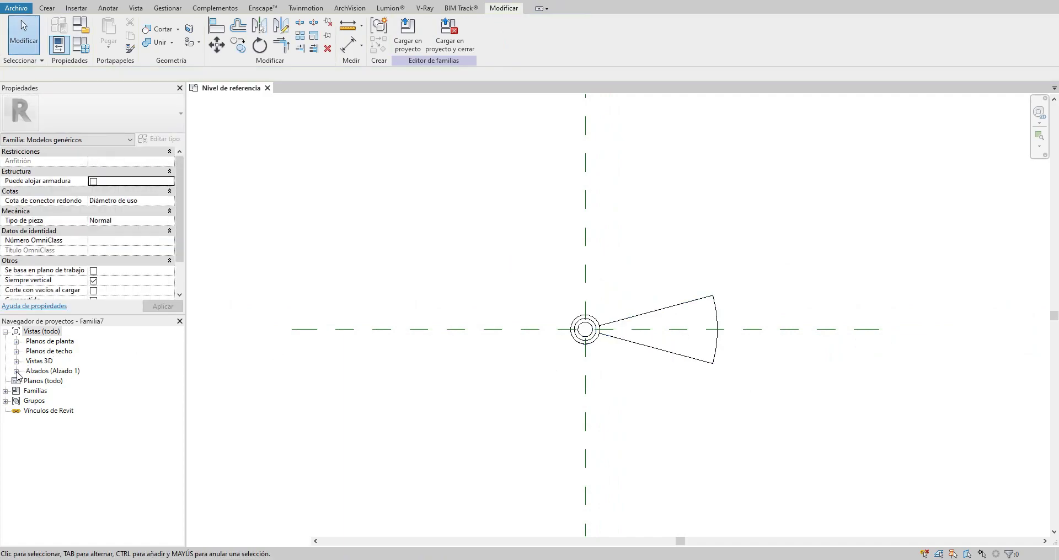
pyautogui.click(16, 372)
pyautogui.doubleClick(48, 391)
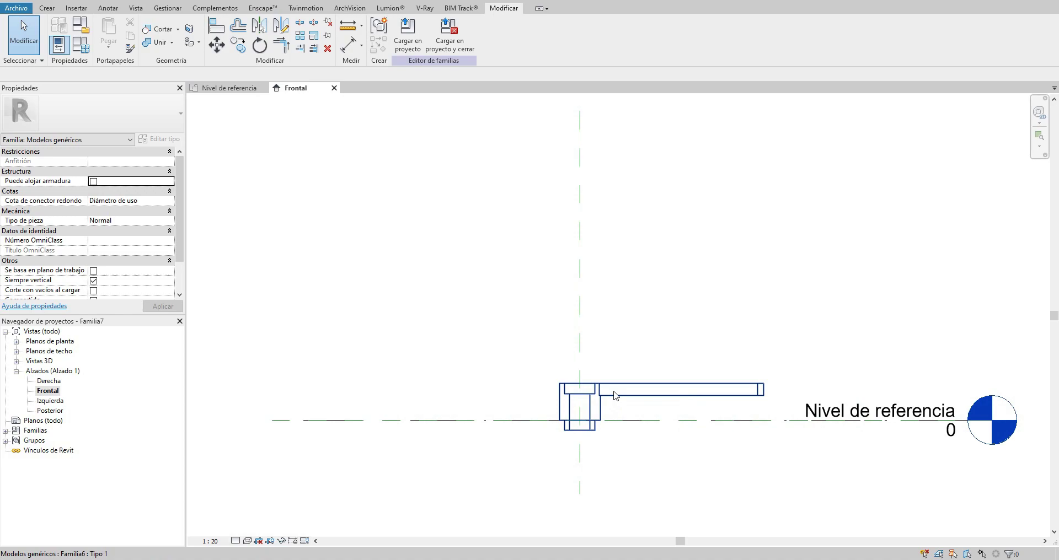
# Copy the step repeatedly upward, 180 apart, to build a vertical stack of steps.
pyautogui.click(615, 394)
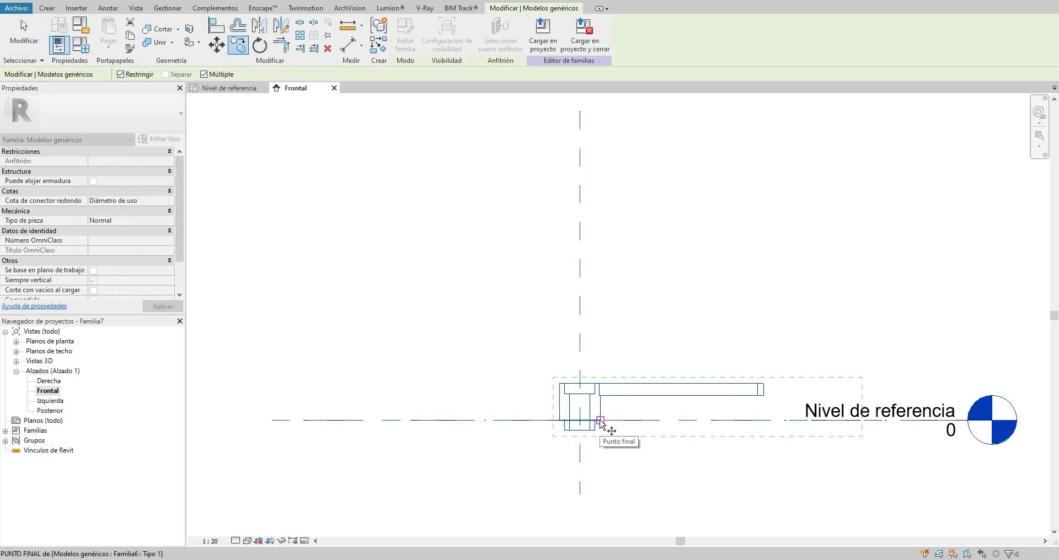
pyautogui.moveTo(606, 382); pyautogui.dragTo(612, 339)
pyautogui.click(617, 345)
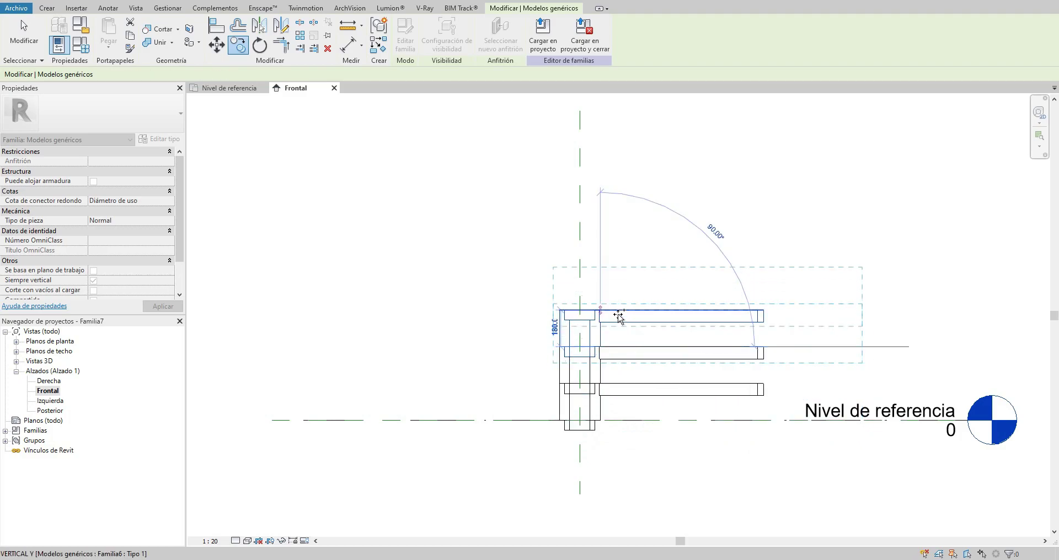
pyautogui.click(619, 309)
pyautogui.click(622, 272)
pyautogui.click(627, 242)
pyautogui.moveTo(627, 243); pyautogui.dragTo(616, 342, button='middle')
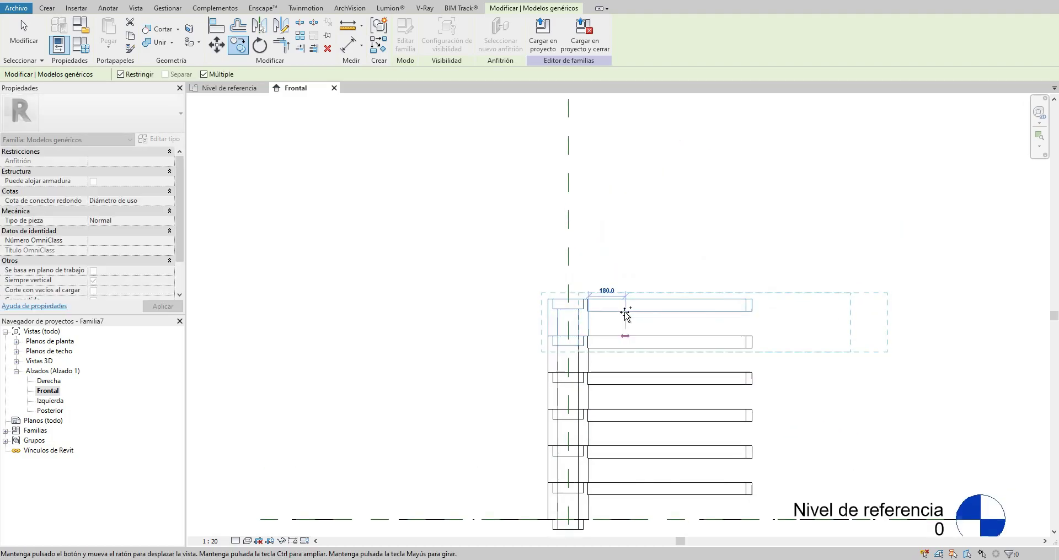
pyautogui.click(616, 305)
pyautogui.click(614, 261)
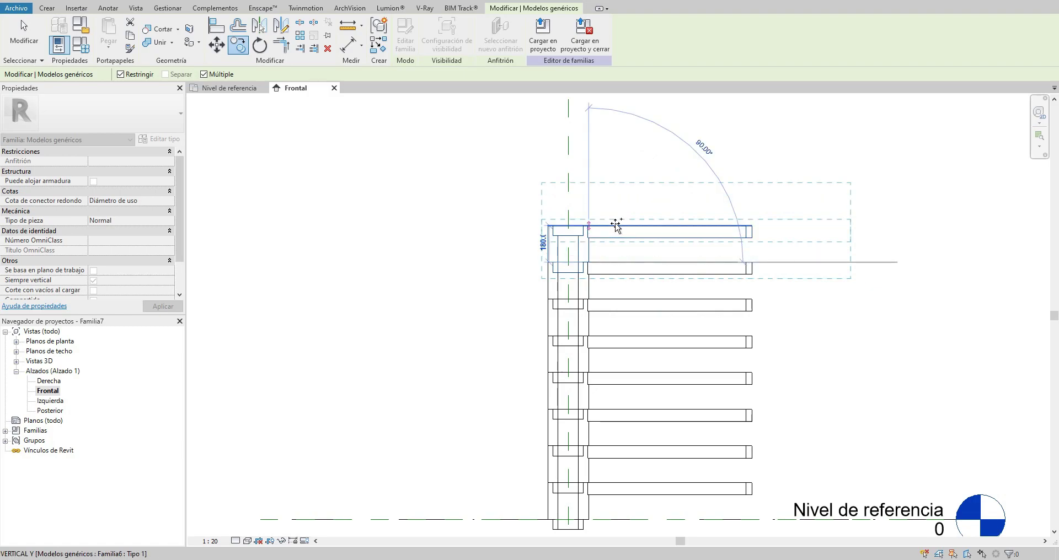
pyautogui.moveTo(622, 269); pyautogui.dragTo(601, 296, button='middle')
pyautogui.click(595, 254)
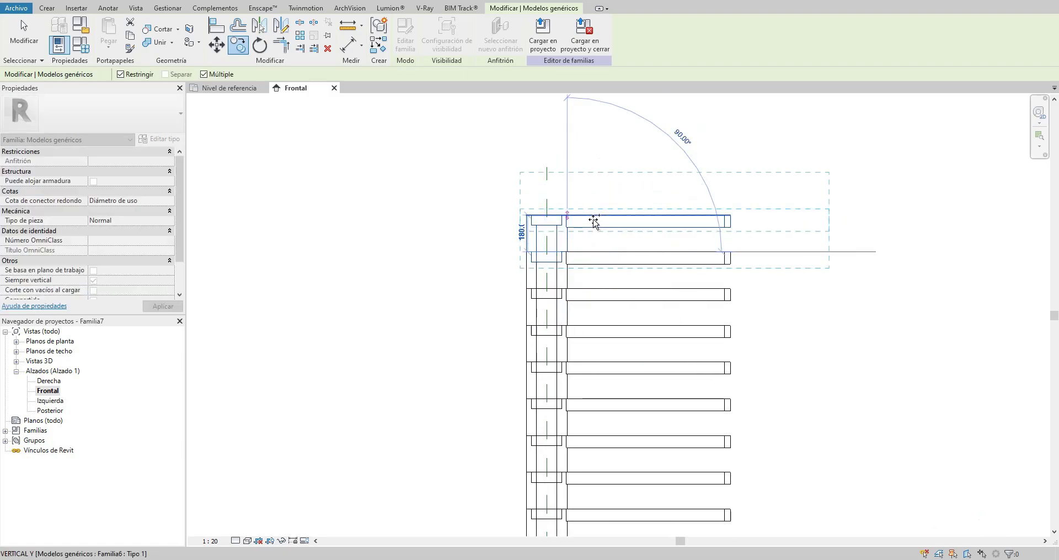
pyautogui.click(596, 218)
pyautogui.click(594, 181)
pyautogui.click(597, 146)
pyautogui.scroll(-1, 486, 132)
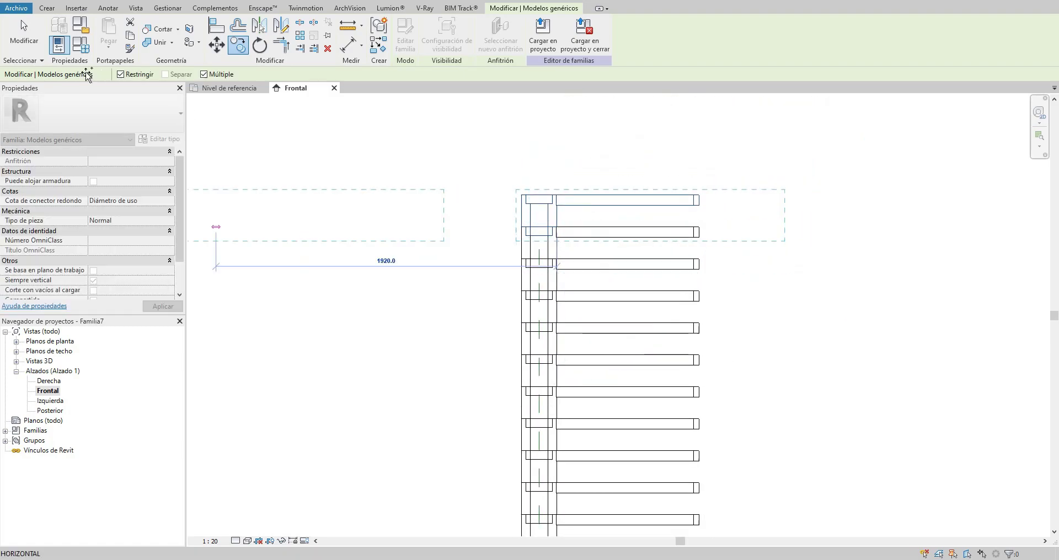
# Add an aligned dimension (DI) measuring the stack's overall height from the reference level.
pyautogui.press('Escape')
pyautogui.press('d')
pyautogui.press('i')
pyautogui.scroll(-2, 626, 444)
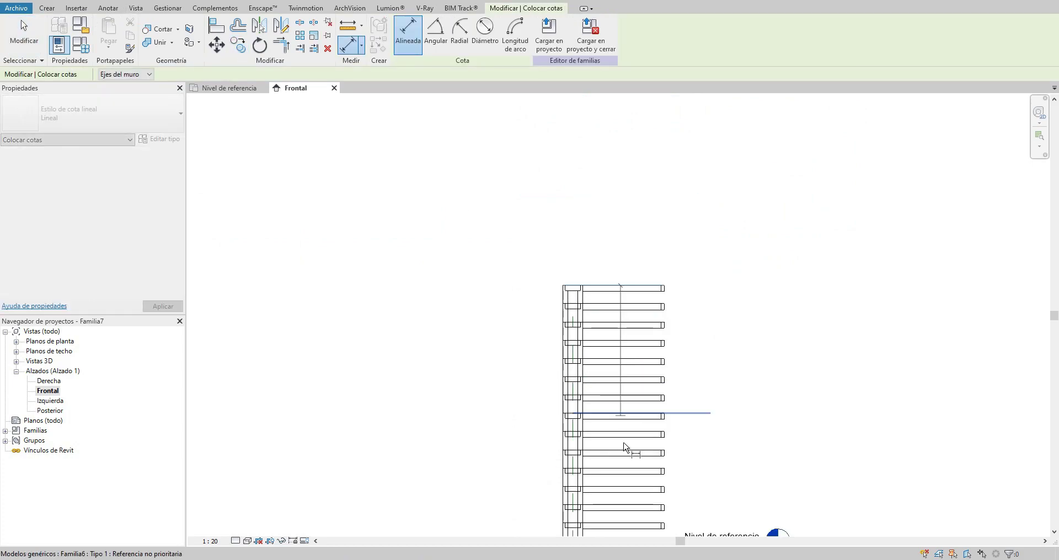
pyautogui.scroll(-1, 601, 376)
pyautogui.click(600, 375)
pyautogui.click(444, 276)
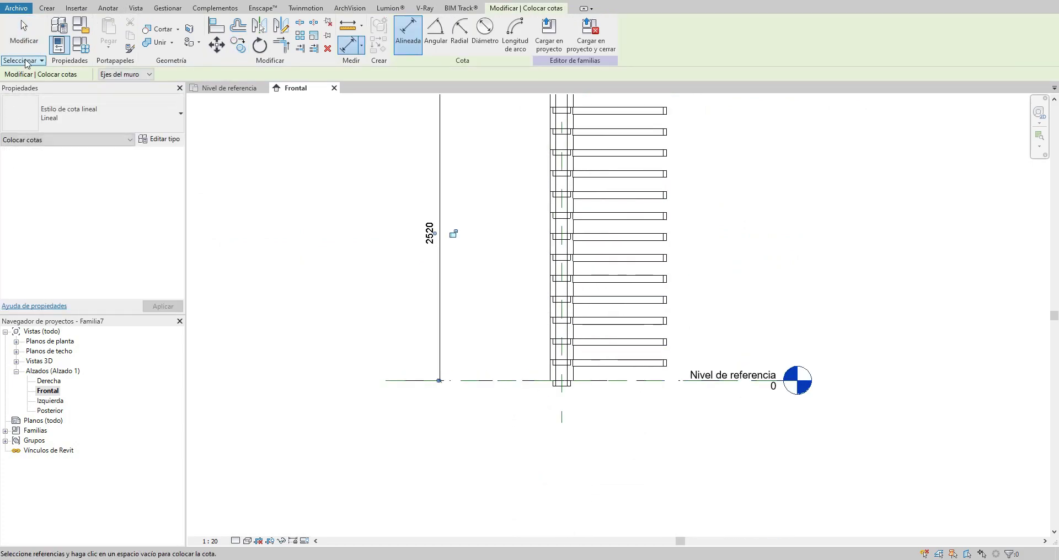
pyautogui.press('Escape')
pyautogui.scroll(-1, 619, 330)
# Select the top step and begin another copy, then cancel it.
pyautogui.click(610, 188)
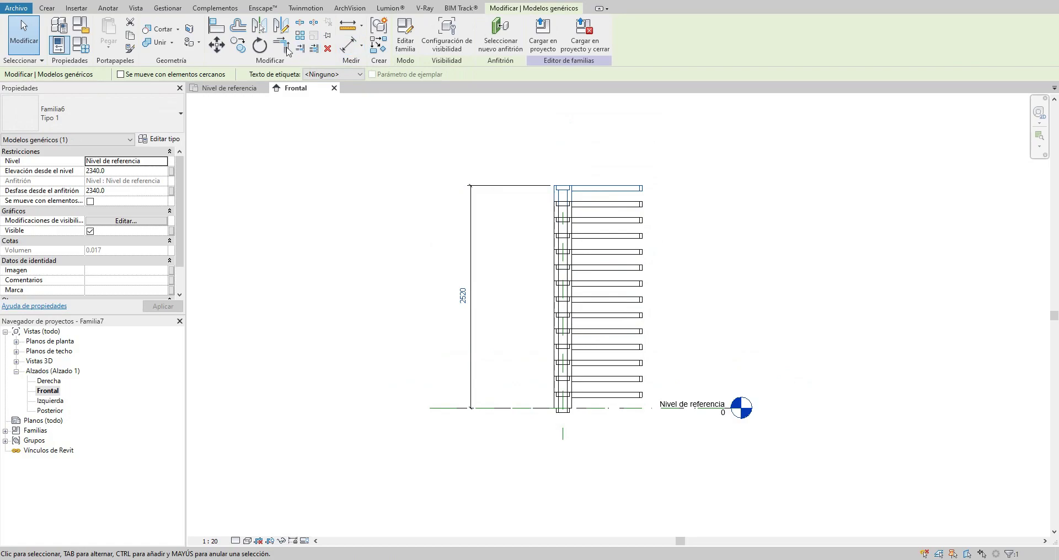
pyautogui.click(238, 45)
pyautogui.scroll(1, 564, 183)
pyautogui.scroll(1, 563, 183)
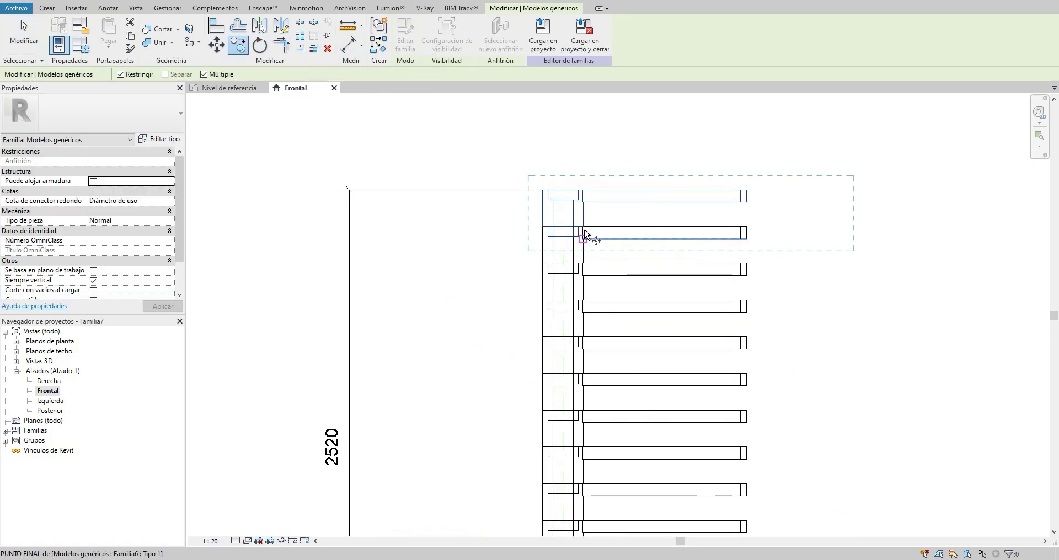
pyautogui.click(583, 226)
pyautogui.scroll(-1, 589, 190)
pyautogui.press('Escape')
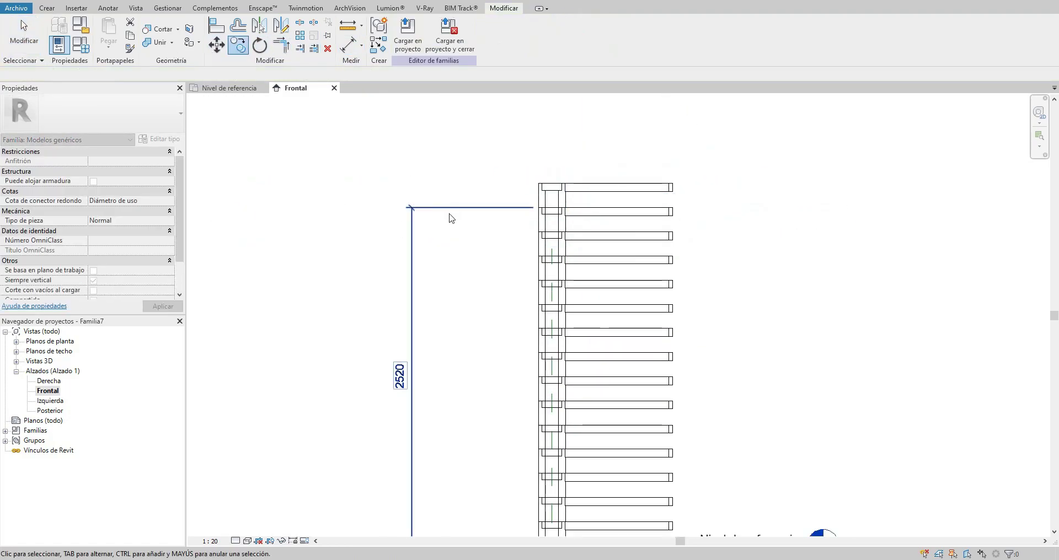
# Re-attach the height dimension to the top step so it reads 2700.
pyautogui.click(449, 207)
pyautogui.click(592, 179)
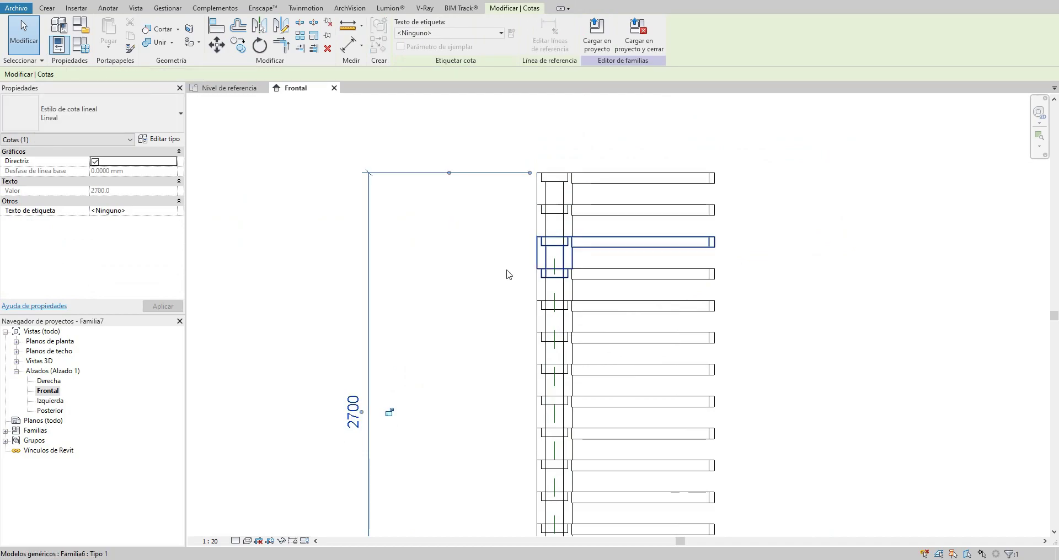
pyautogui.scroll(-2, 506, 274)
pyautogui.click(525, 319)
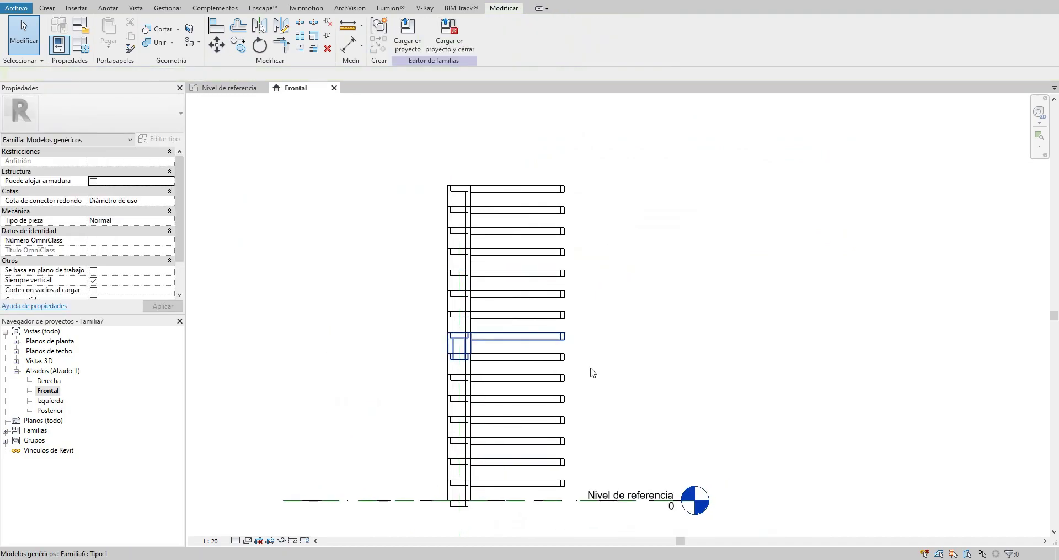
pyautogui.moveTo(591, 371); pyautogui.dragTo(626, 289, button='middle')
pyautogui.scroll(1, 627, 289)
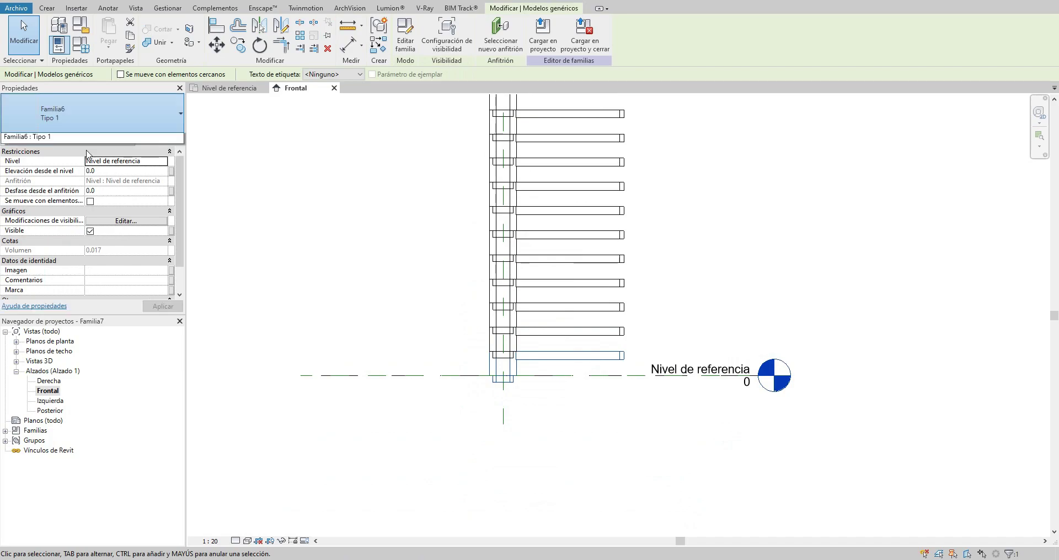
pyautogui.click(690, 285)
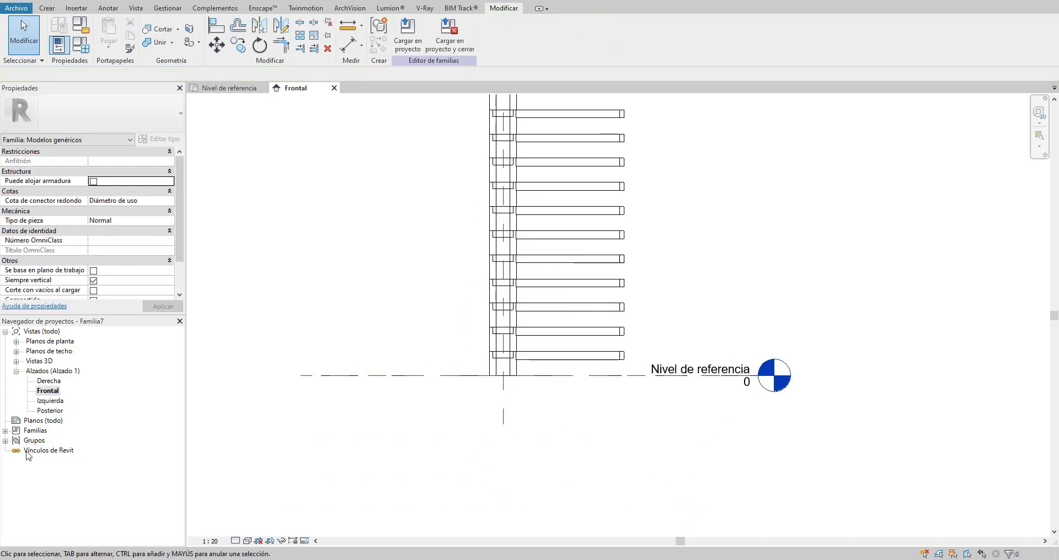
# Rename Familia6 under Modelos genéricos to 'peldaños prefabricados' using Cambiar nombre.
pyautogui.click(6, 431)
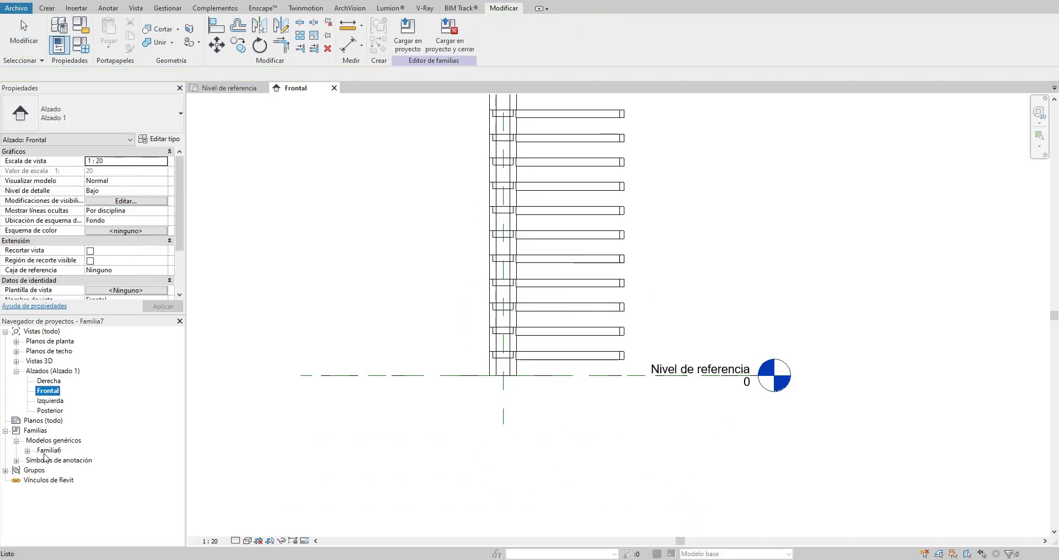
pyautogui.click(48, 451)
pyautogui.rightClick(47, 451)
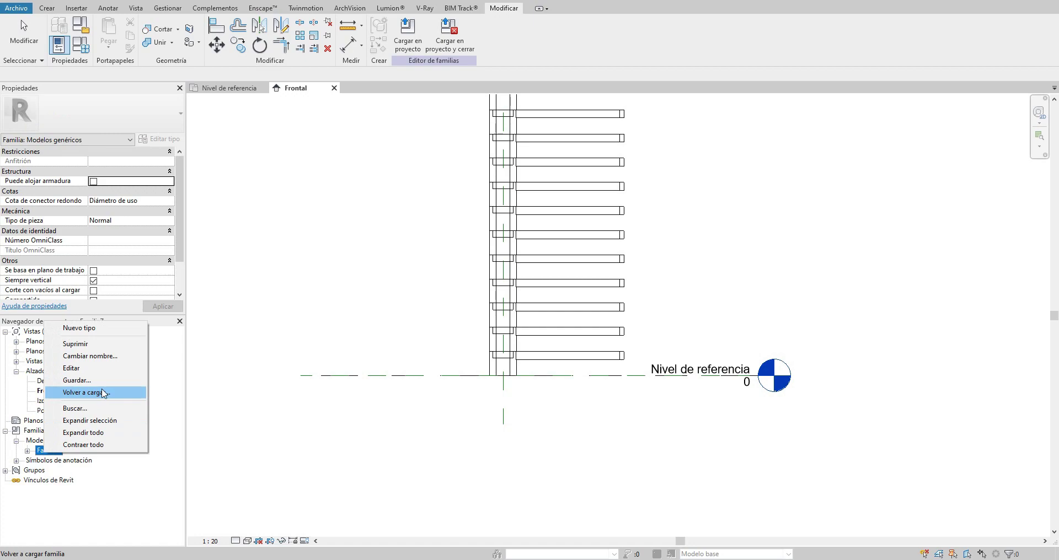
pyautogui.click(91, 356)
pyautogui.write('peldaños prefabricados')
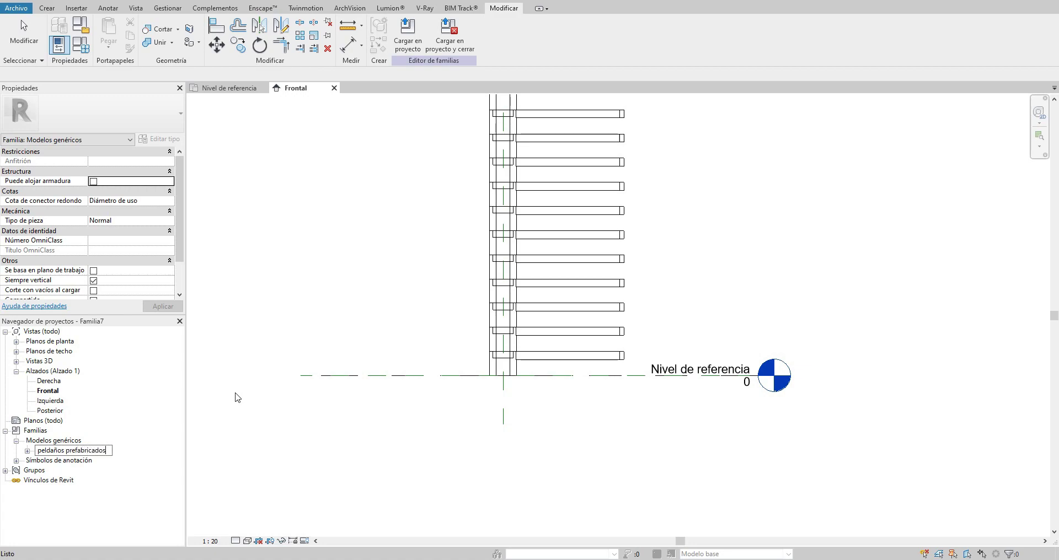
pyautogui.click(296, 417)
pyautogui.scroll(-2, 591, 397)
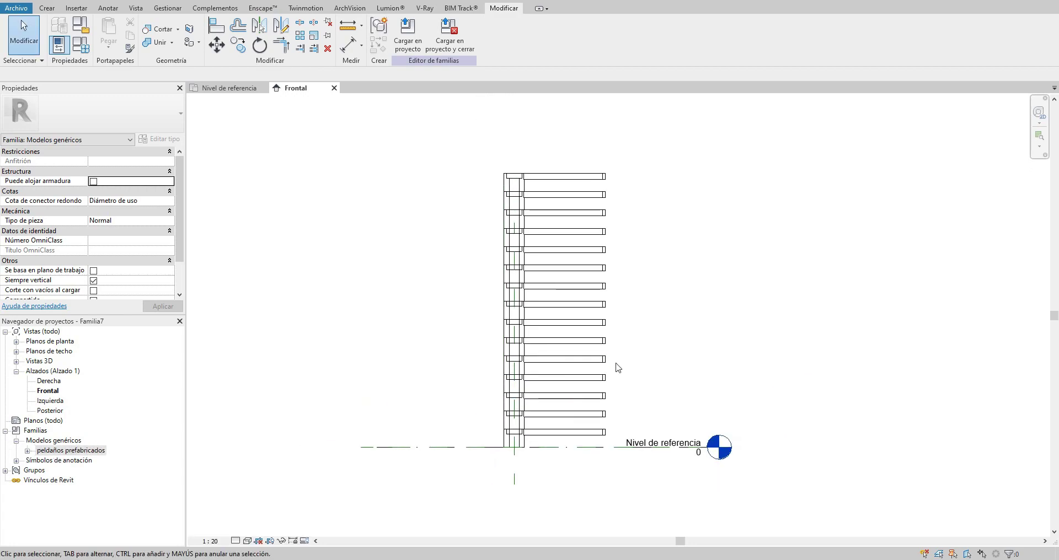
# Window-select the step stack and switch to the family's {3D} view with 3D.
pyautogui.click(590, 395)
pyautogui.click(631, 407)
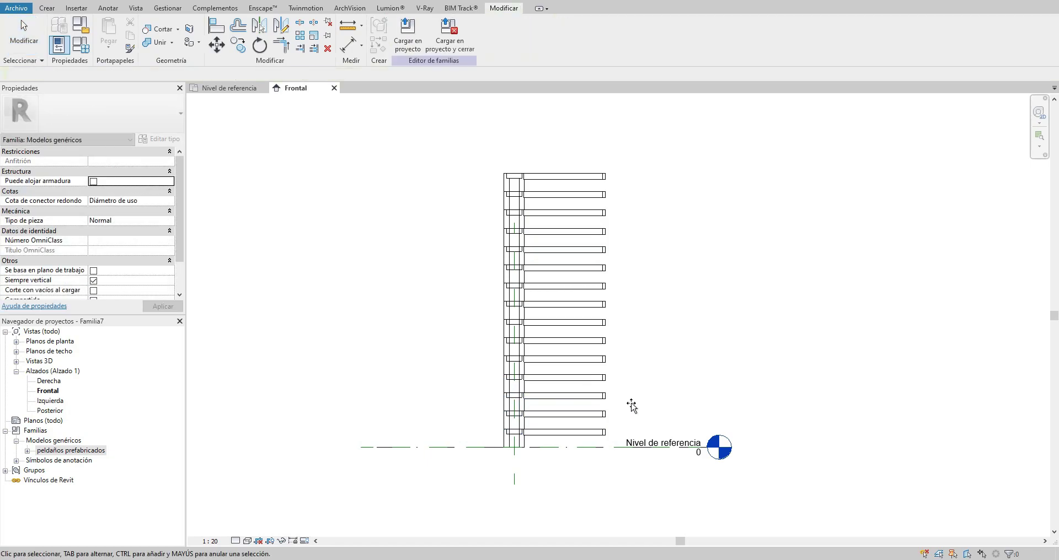
pyautogui.moveTo(691, 417)
pyautogui.mouseDown()
pyautogui.moveTo(588, 148)
pyautogui.moveTo(592, 164)
pyautogui.mouseUp()
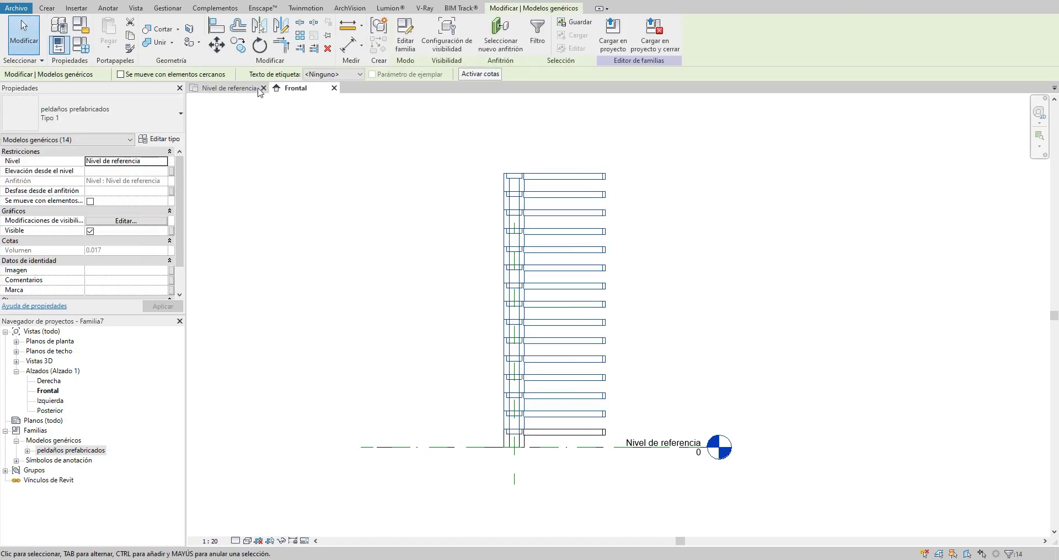
pyautogui.press('3')
pyautogui.press('d')
pyautogui.click(489, 304)
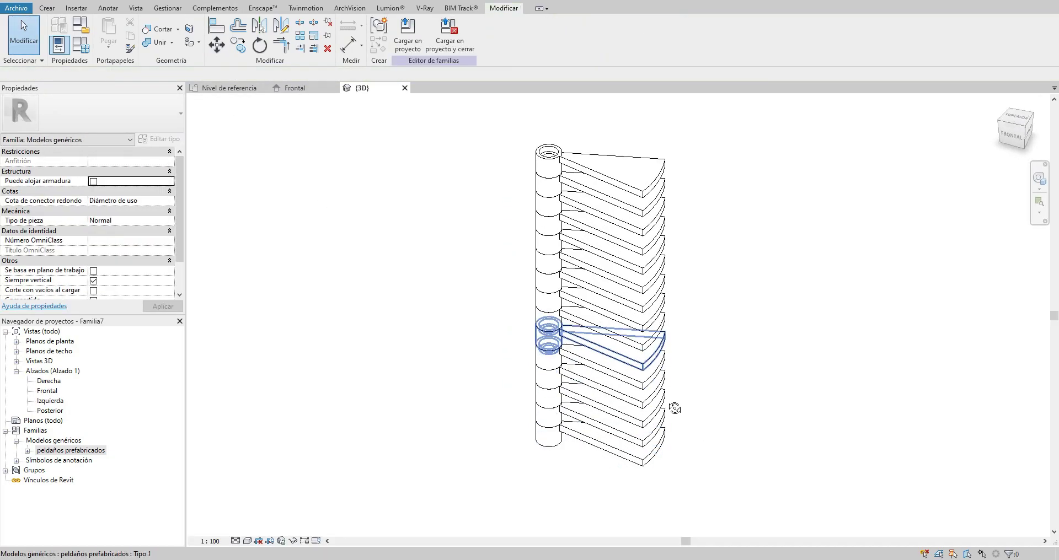
# From the FRONTAL view, window-select every step above the bottom one, then view from SUPERIOR and start Rotate.
pyautogui.click(1010, 145)
pyautogui.moveTo(822, 454); pyautogui.dragTo(677, 262)
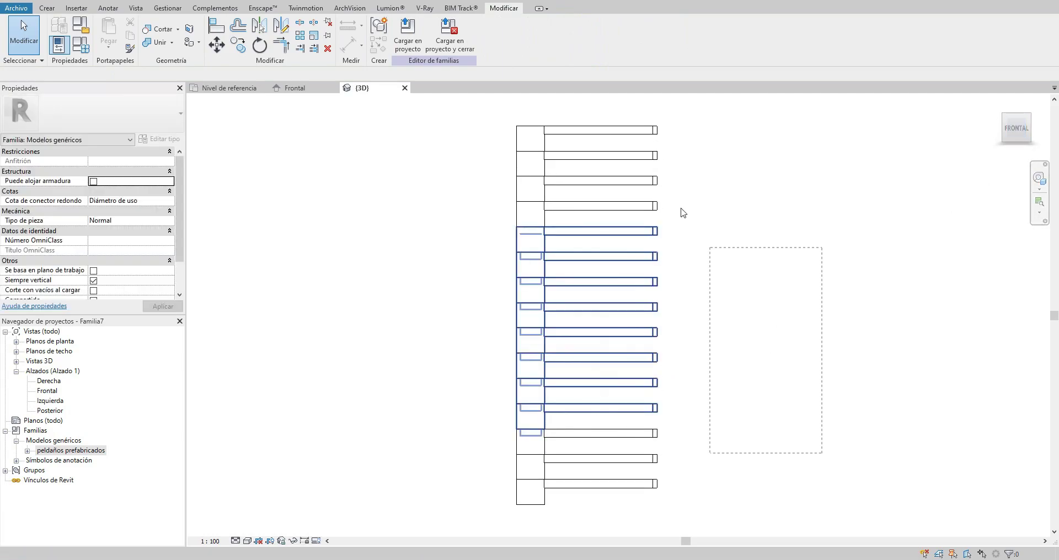
pyautogui.click(1017, 113)
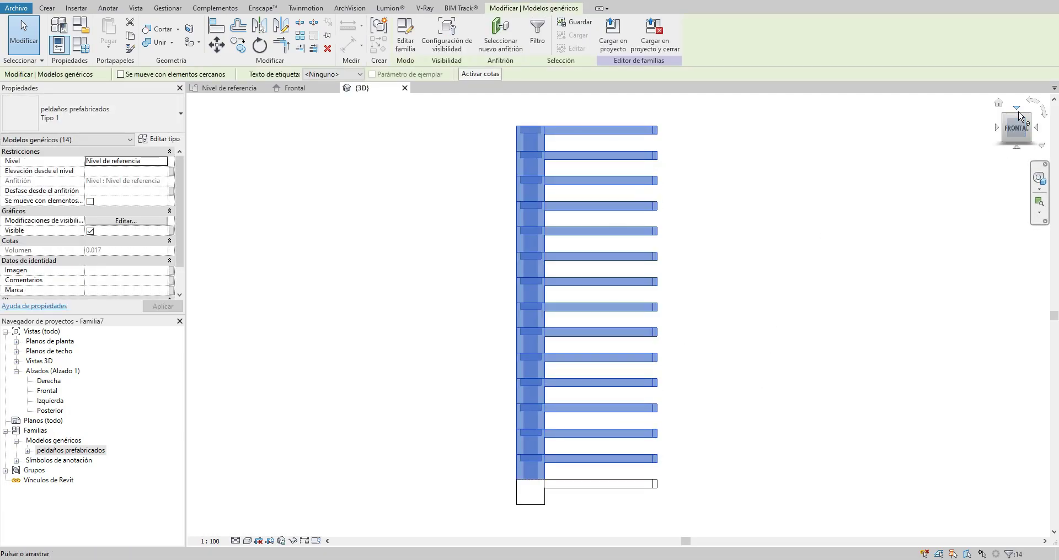
pyautogui.click(259, 45)
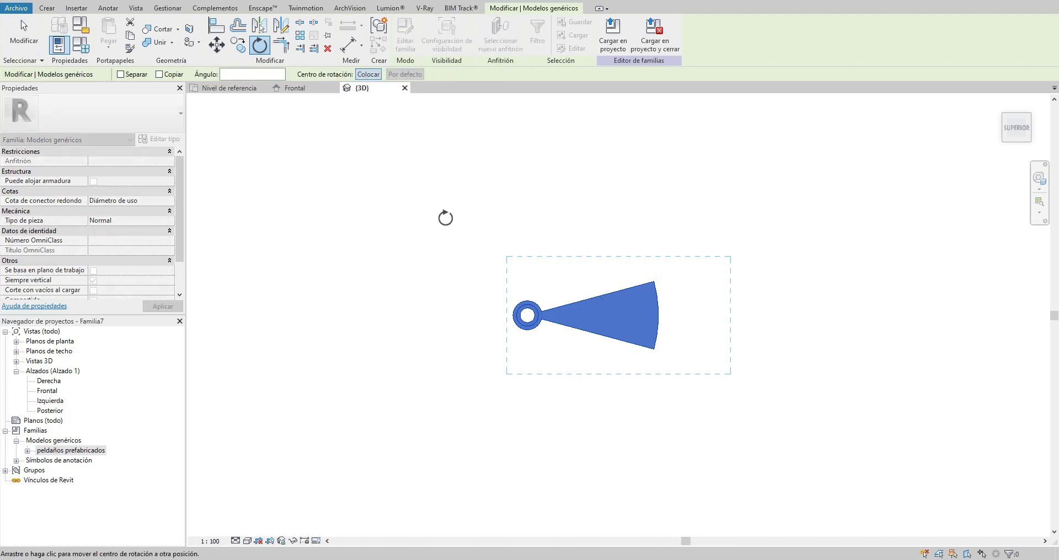
# Rotate the selected upper steps 30° around the central column.
pyautogui.click(724, 368)
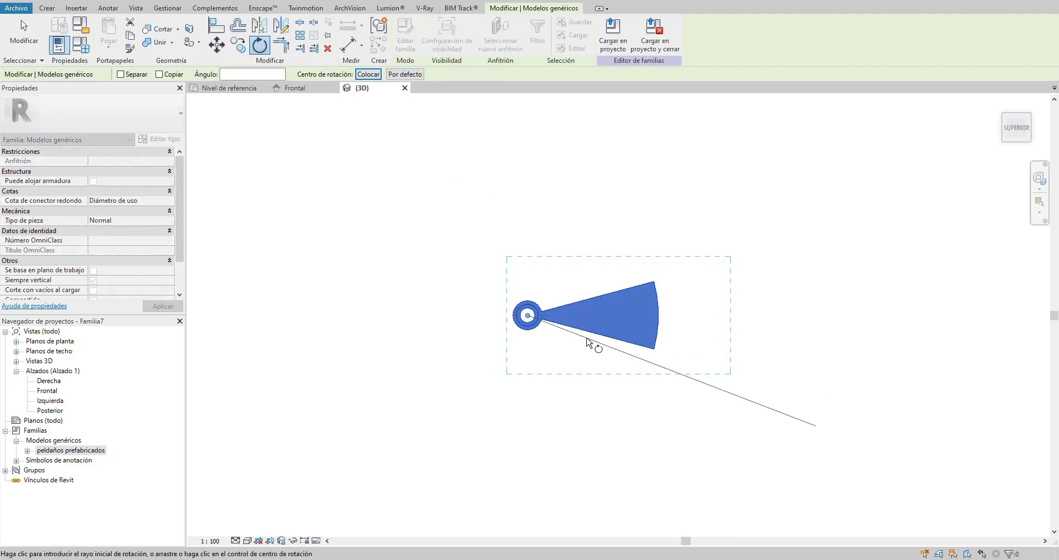
pyautogui.click(596, 298)
pyautogui.moveTo(622, 322)
pyautogui.keyDown('shift'); pyautogui.mouseDown(button='middle')
pyautogui.moveTo(648, 423)
pyautogui.moveTo(662, 402)
pyautogui.mouseUp(button='middle'); pyautogui.keyUp('shift')
pyautogui.scroll(-5, 708, 364)
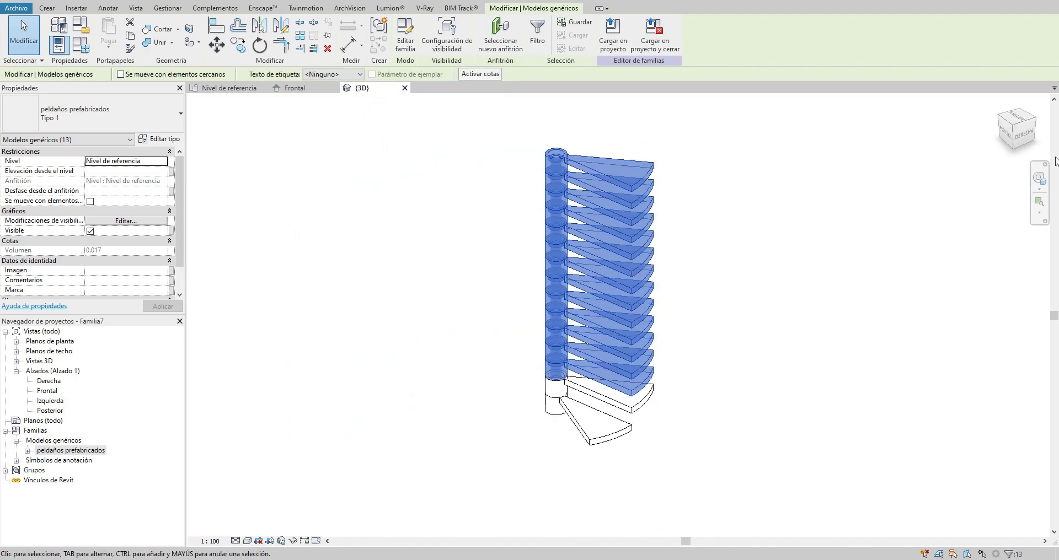
pyautogui.click(1014, 120)
# Rotate the upper stack another 30° with RO, centring it on the column ring.
pyautogui.press('r')
pyautogui.press('o')
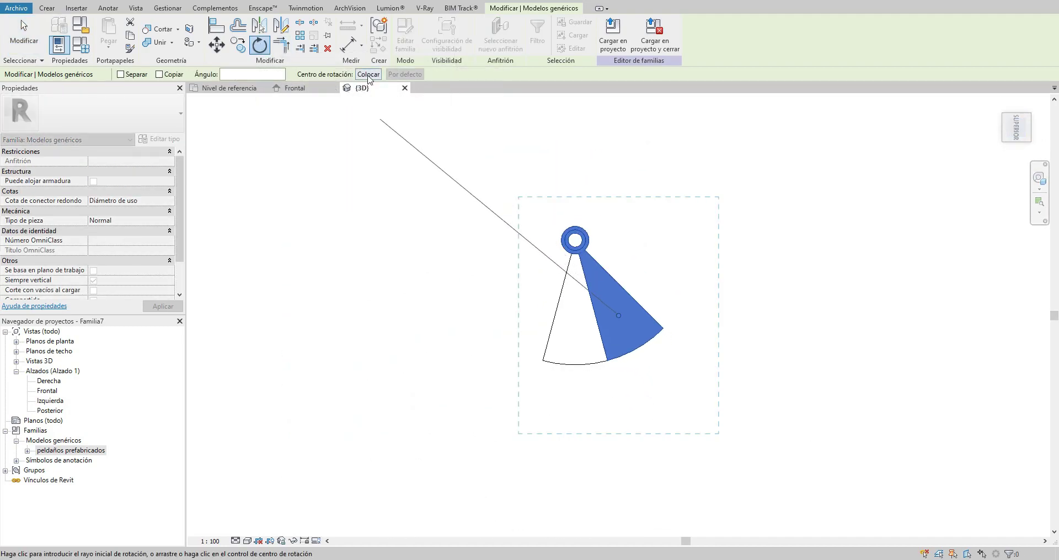
pyautogui.click(368, 79)
pyautogui.click(575, 241)
pyautogui.click(597, 292)
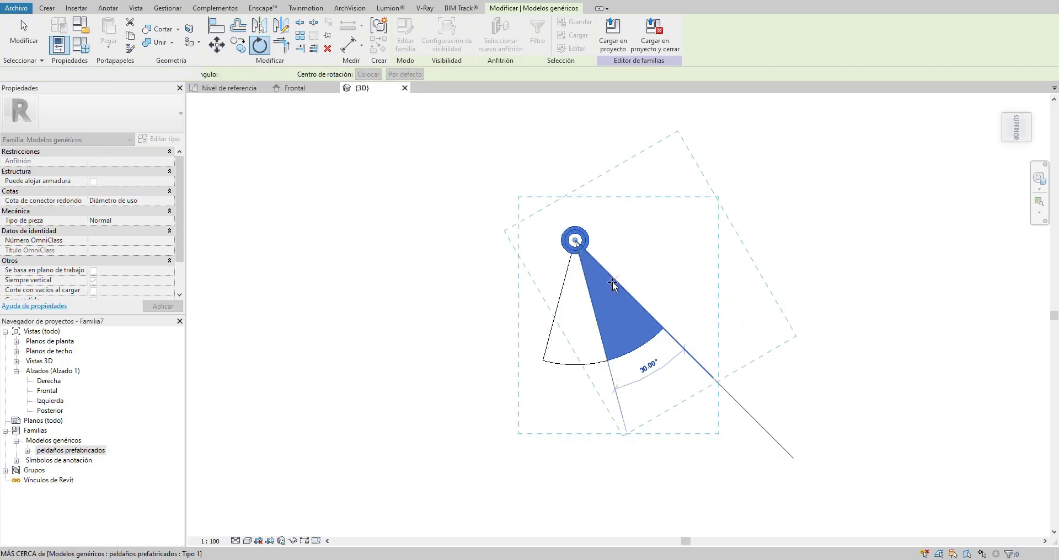
pyautogui.click(612, 280)
pyautogui.scroll(3, 698, 411)
pyautogui.scroll(-3, 607, 331)
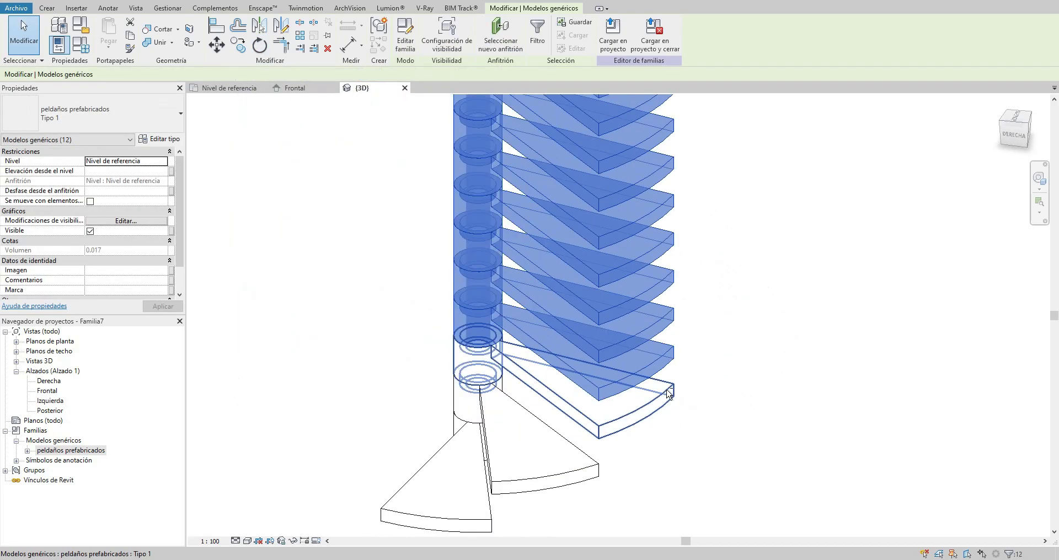
pyautogui.scroll(-2, 606, 331)
# Leave the lowest step out, rotate the rest 30° more, and adjust the selection.
pyautogui.click(1015, 119)
pyautogui.click(269, 46)
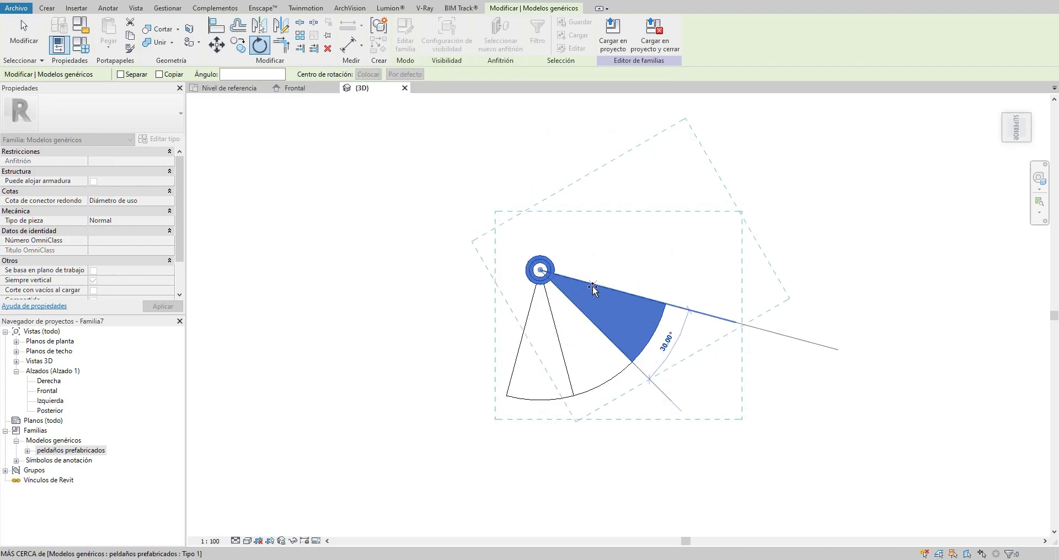
pyautogui.click(690, 270)
pyautogui.click(1032, 127)
pyautogui.keyDown('shift'); pyautogui.click(662, 461); pyautogui.keyUp('shift')
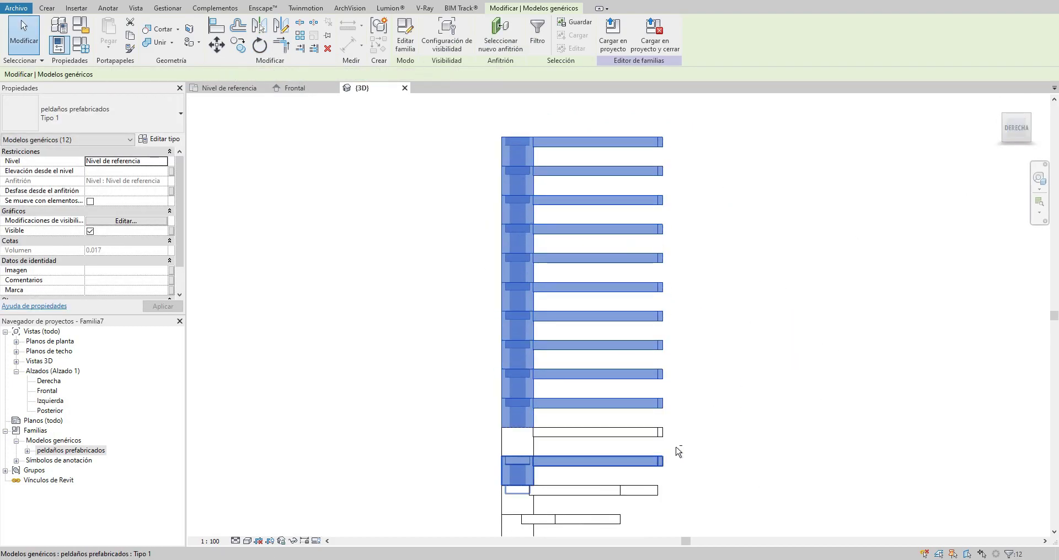
pyautogui.keyDown('shift'); pyautogui.click(661, 436); pyautogui.keyUp('shift')
pyautogui.keyDown('ctrl'); pyautogui.click(661, 436); pyautogui.keyUp('ctrl')
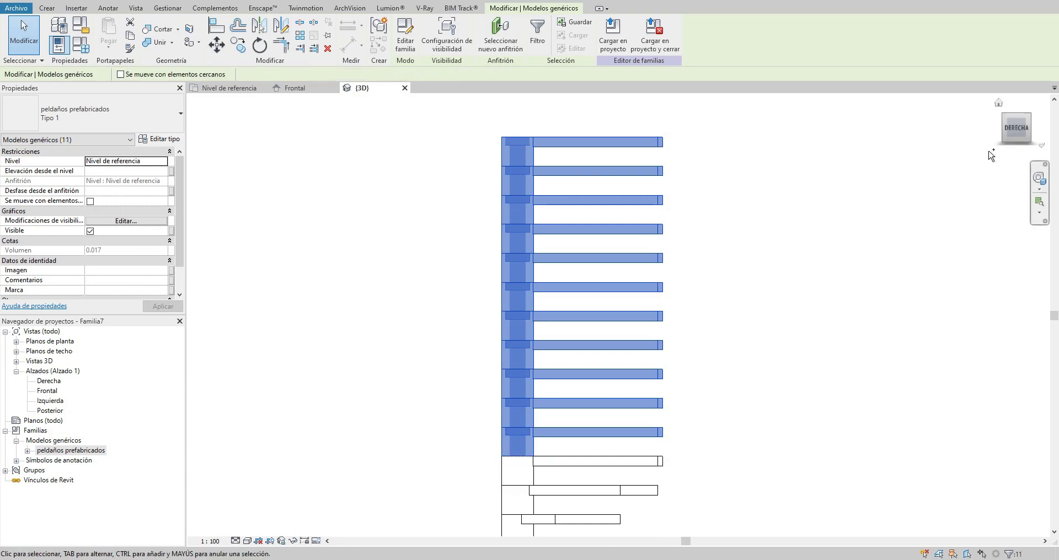
pyautogui.click(1017, 116)
# Turn the remaining upper steps two more 30° increments around the column centre.
pyautogui.click(259, 49)
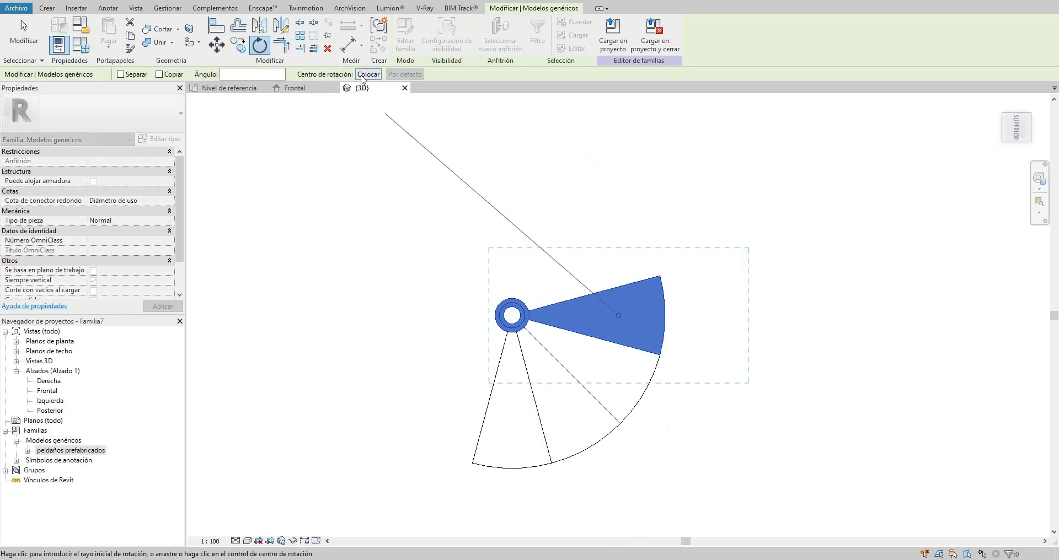
pyautogui.click(576, 340)
pyautogui.click(596, 290)
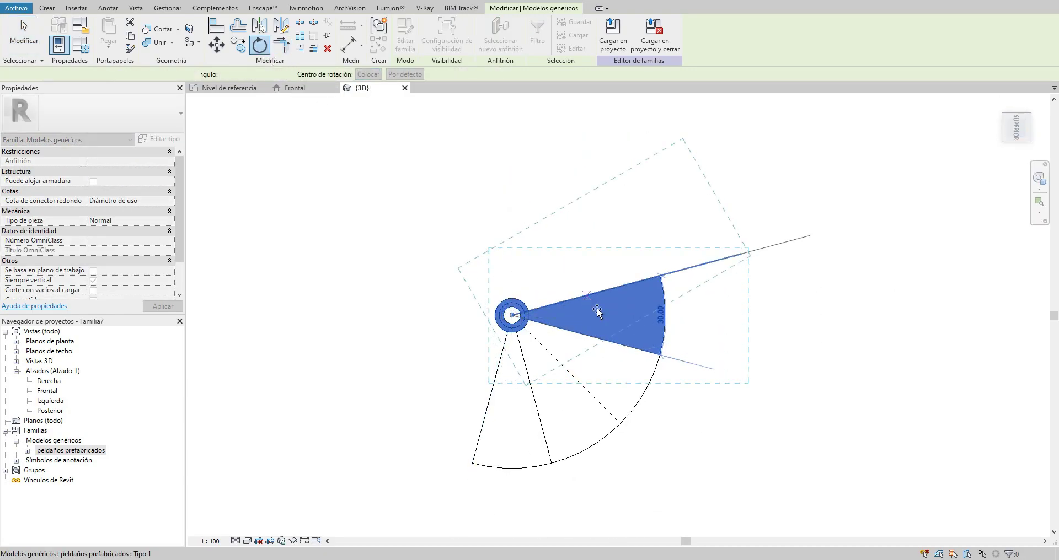
pyautogui.moveTo(596, 290)
pyautogui.keyDown('shift'); pyautogui.mouseDown(button='middle')
pyautogui.moveTo(534, 148)
pyautogui.moveTo(910, 169)
pyautogui.mouseUp(button='middle'); pyautogui.keyUp('shift')
pyautogui.press('Escape')
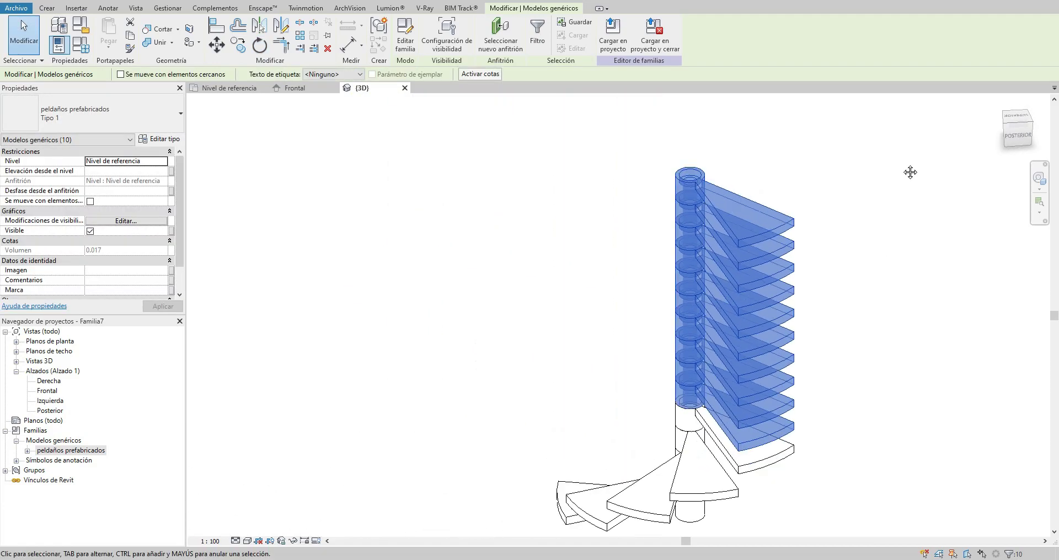
pyautogui.click(1021, 119)
pyautogui.press('r')
pyautogui.press('o')
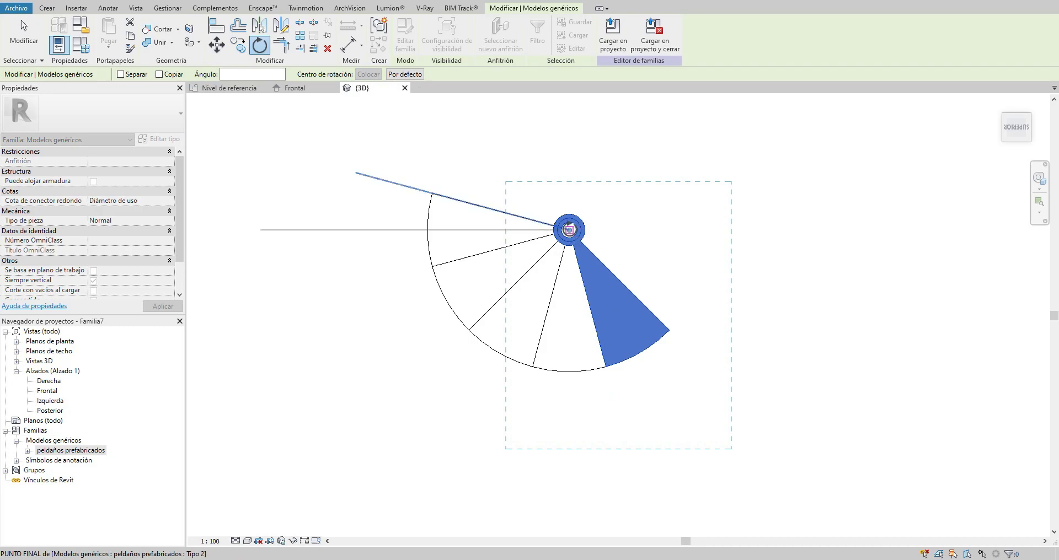
pyautogui.click(689, 300)
pyautogui.keyDown('shift'); pyautogui.moveTo(690, 301); pyautogui.dragTo(717, 386, button='middle'); pyautogui.keyUp('shift')
# Exclude the lowest step and rotate the remaining steps 30° around the column.
pyautogui.scroll(3, 720, 430)
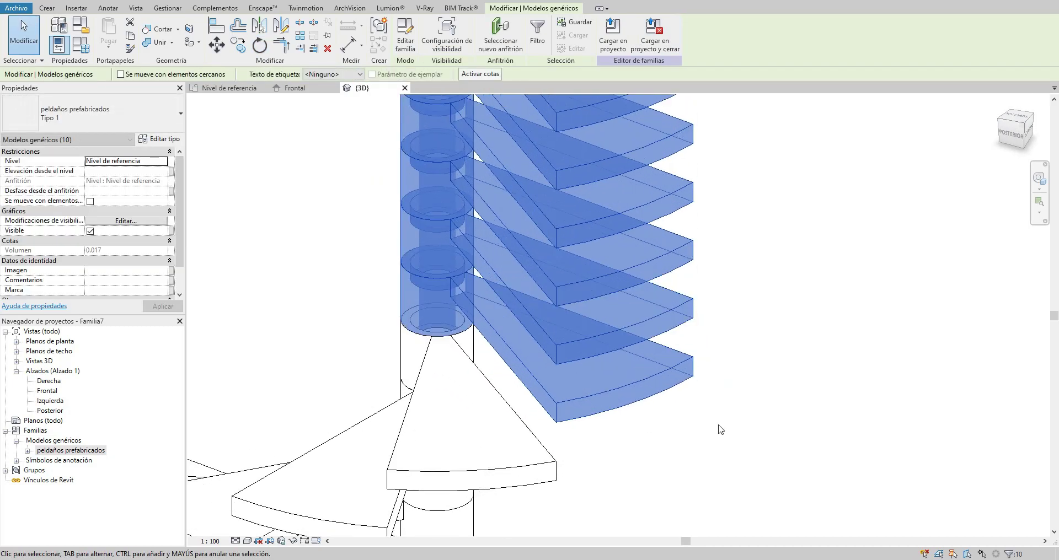
pyautogui.keyDown('shift'); pyautogui.click(634, 405); pyautogui.keyUp('shift')
pyautogui.keyDown('shift'); pyautogui.click(687, 315); pyautogui.keyUp('shift')
pyautogui.keyDown('ctrl'); pyautogui.click(686, 315); pyautogui.keyUp('ctrl')
pyautogui.click(1017, 119)
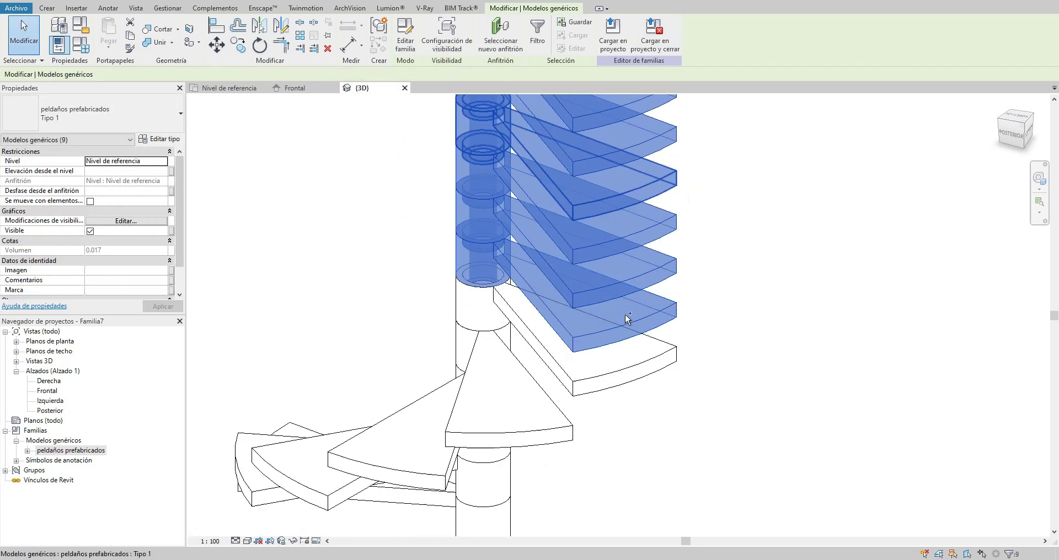
pyautogui.click(263, 50)
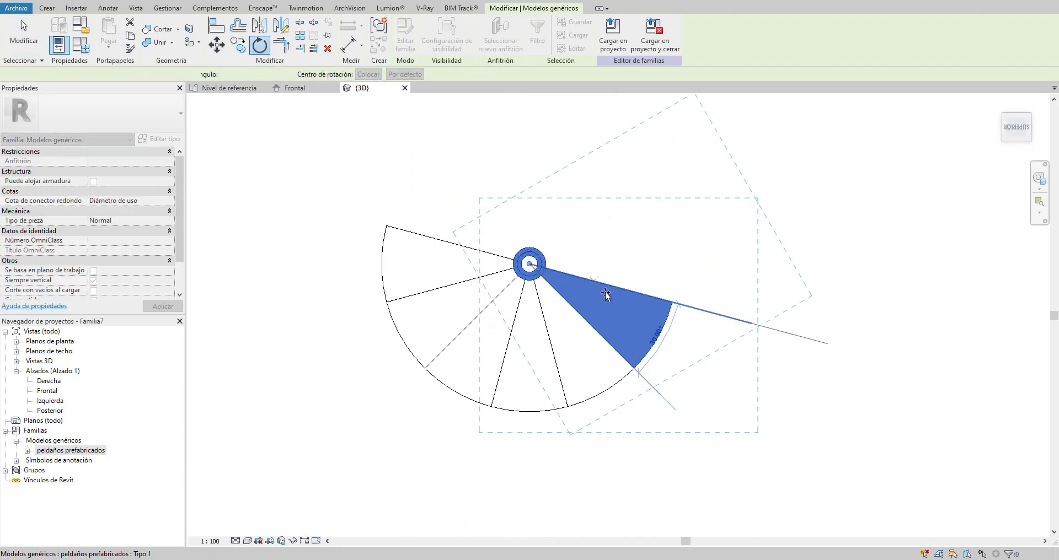
pyautogui.click(607, 296)
# Rotate the remaining steps another 30°, with the rotation centre placed at the column.
pyautogui.keyDown('ctrl'); pyautogui.click(574, 323); pyautogui.keyUp('ctrl')
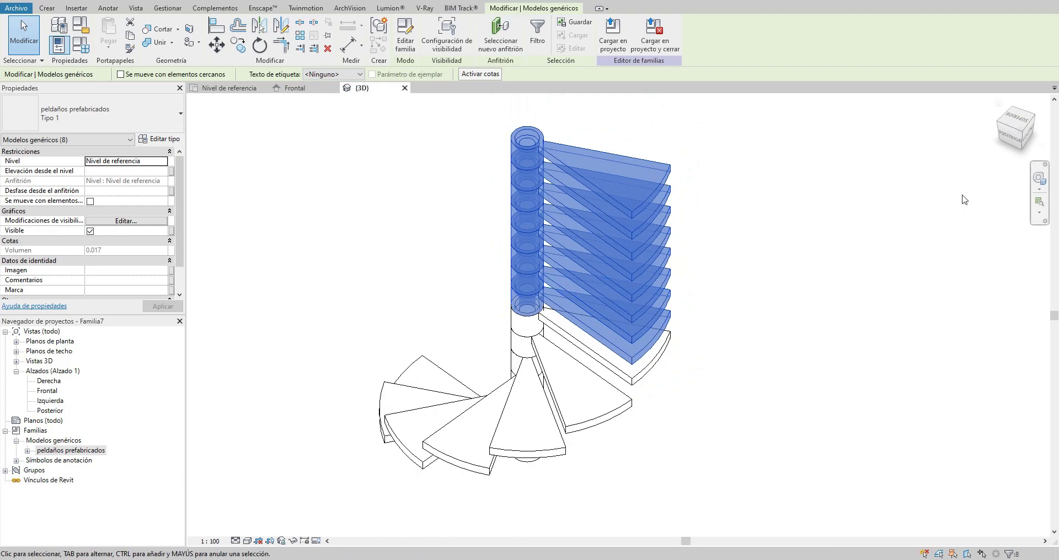
pyautogui.click(1016, 119)
pyautogui.click(260, 45)
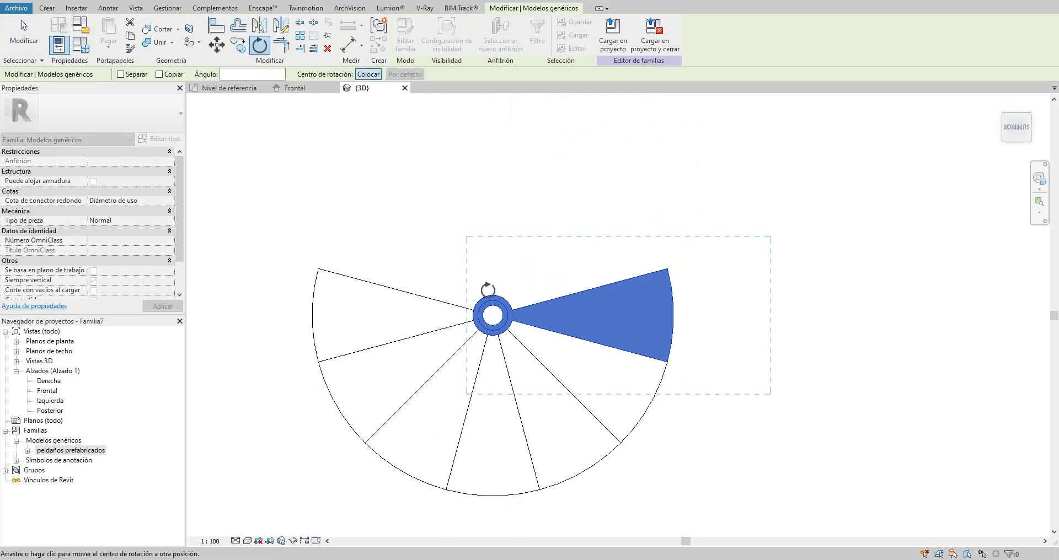
pyautogui.click(548, 327)
pyautogui.click(539, 300)
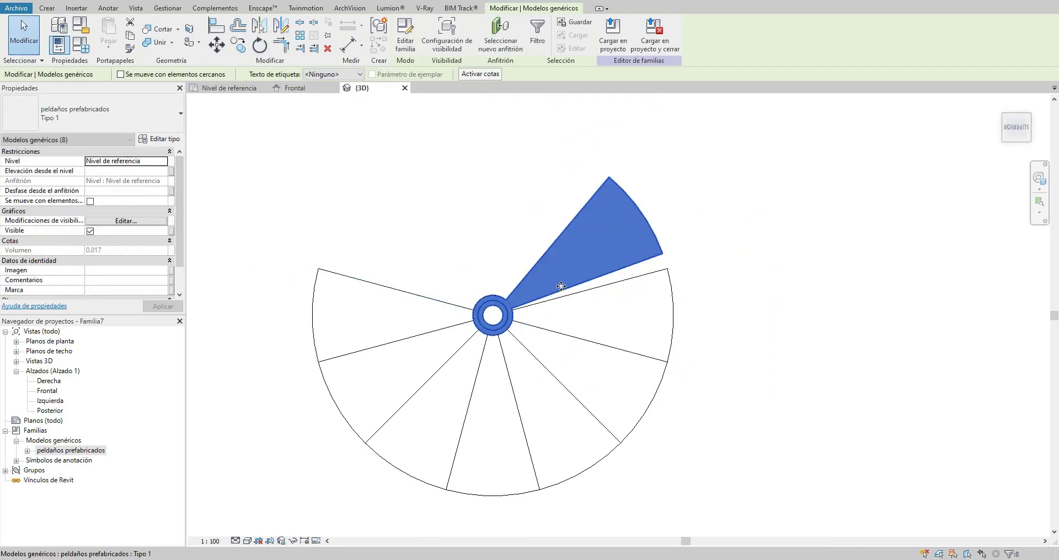
# Rotate the upper steps 30° again with RO so they sit beside the previous step.
pyautogui.press('r')
pyautogui.press('o')
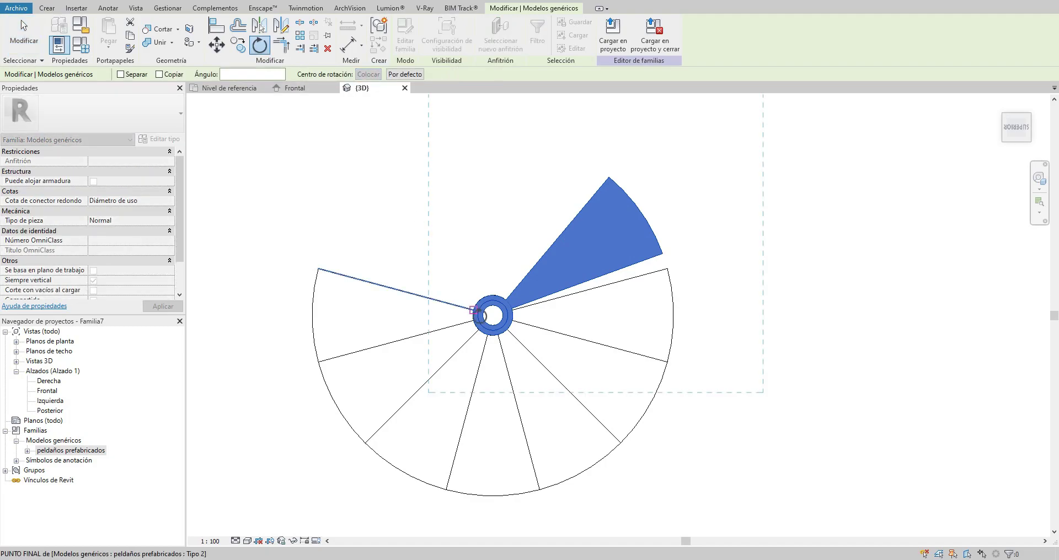
pyautogui.click(569, 293)
pyautogui.click(587, 301)
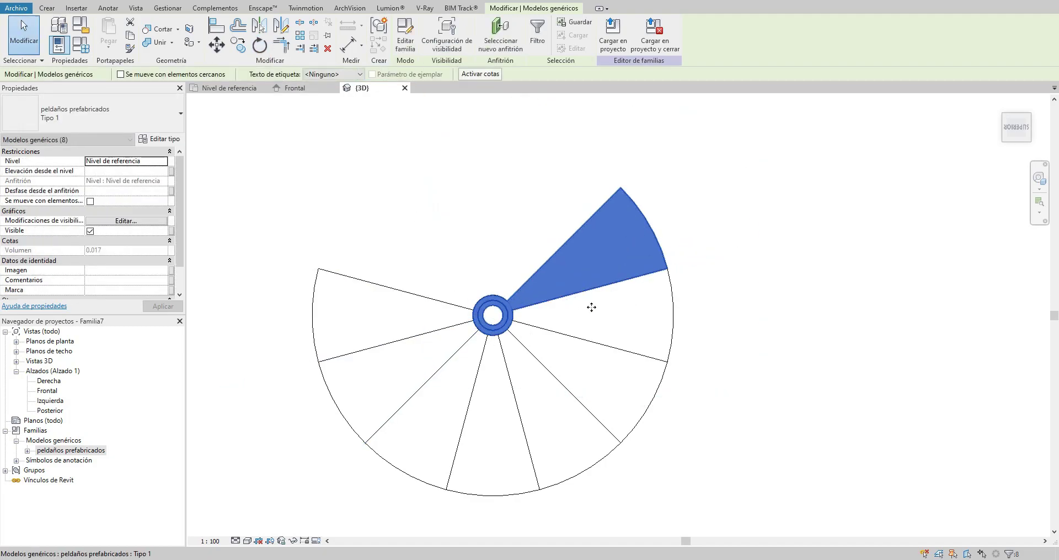
pyautogui.keyDown('shift'); pyautogui.moveTo(587, 302); pyautogui.dragTo(470, 116, button='middle'); pyautogui.keyUp('shift')
pyautogui.scroll(3, 598, 324)
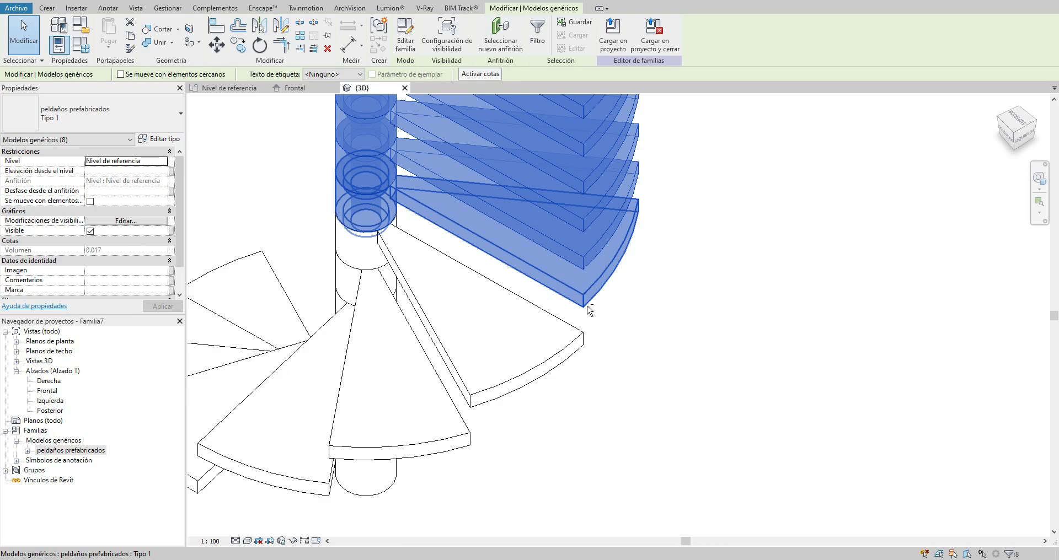
pyautogui.scroll(-3, 635, 414)
# Drop the next lowest step from the selection and turn the rest another 30°.
pyautogui.click(987, 204)
pyautogui.click(1017, 119)
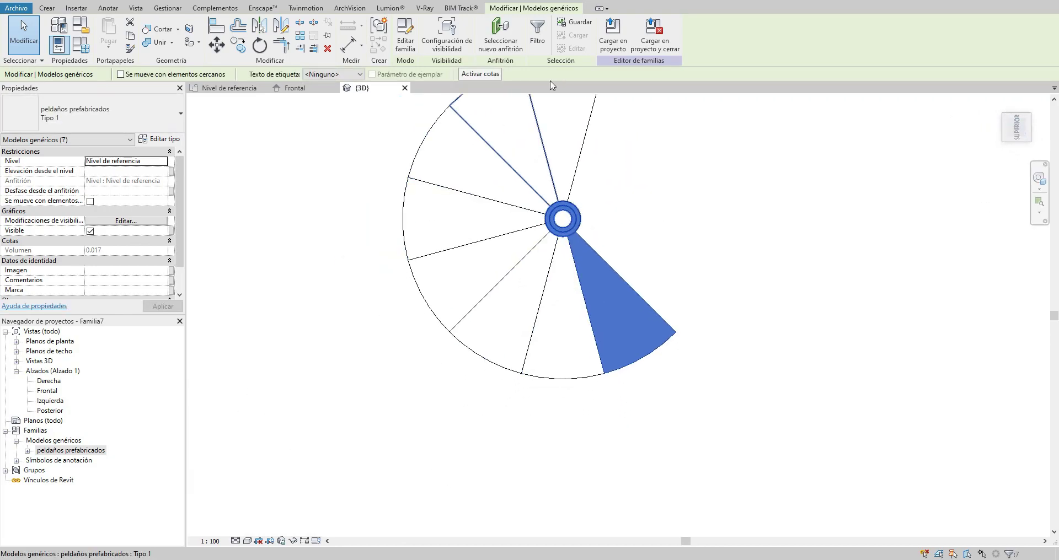
pyautogui.click(258, 46)
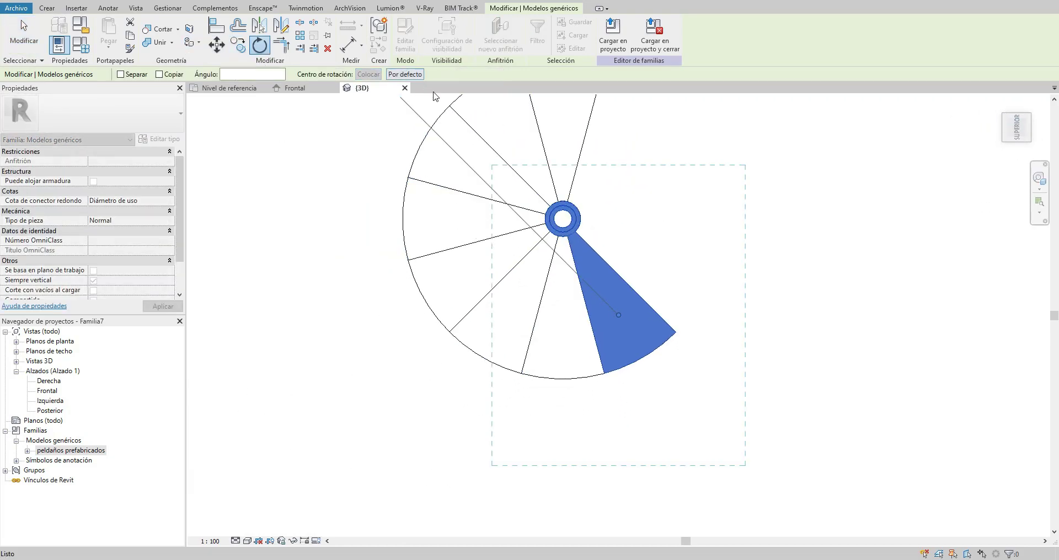
pyautogui.click(635, 458)
pyautogui.click(662, 232)
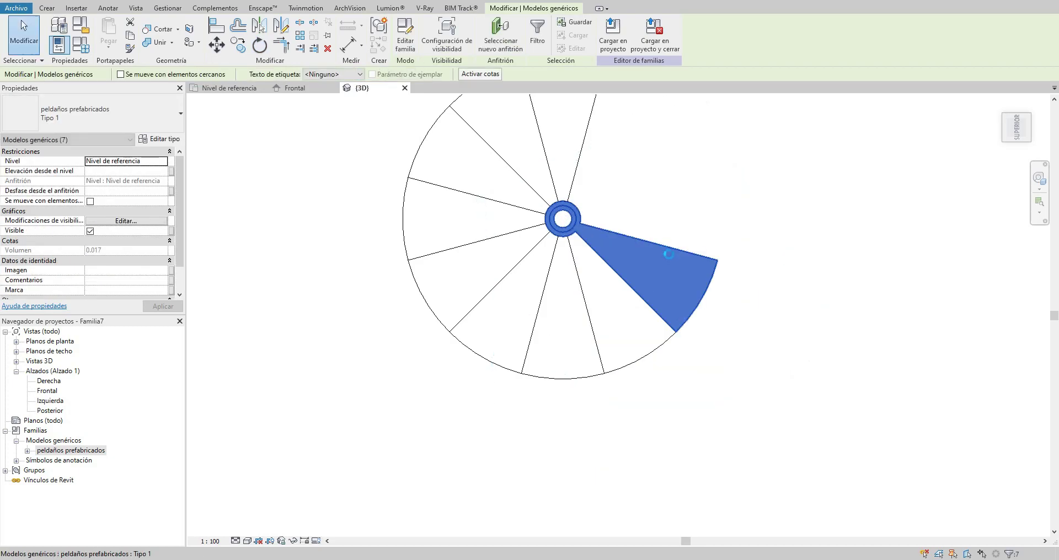
pyautogui.moveTo(662, 232)
pyautogui.keyDown('shift'); pyautogui.mouseDown(button='middle')
pyautogui.moveTo(652, 100)
pyautogui.moveTo(726, 401)
pyautogui.mouseUp(button='middle'); pyautogui.keyUp('shift')
# Rotate the remaining stack one more 30°, then deselect the next lowest step.
pyautogui.keyDown('shift'); pyautogui.click(726, 401); pyautogui.keyUp('shift')
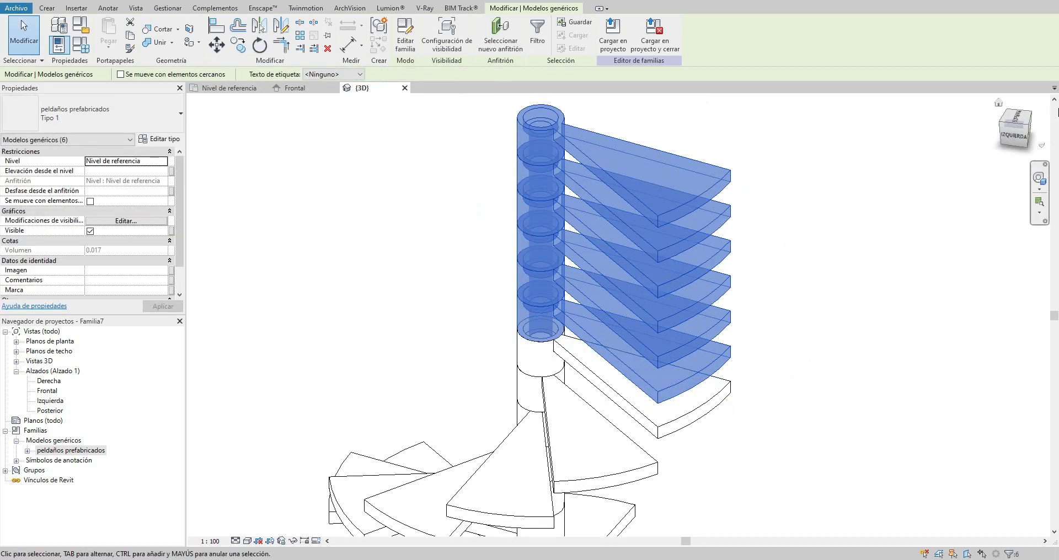
pyautogui.click(1019, 127)
pyautogui.click(259, 45)
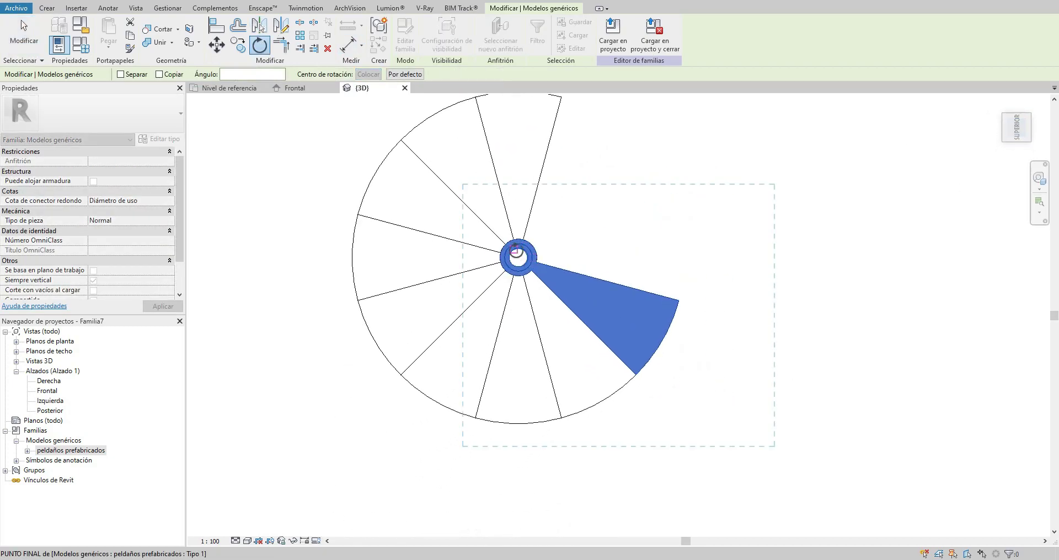
pyautogui.click(689, 306)
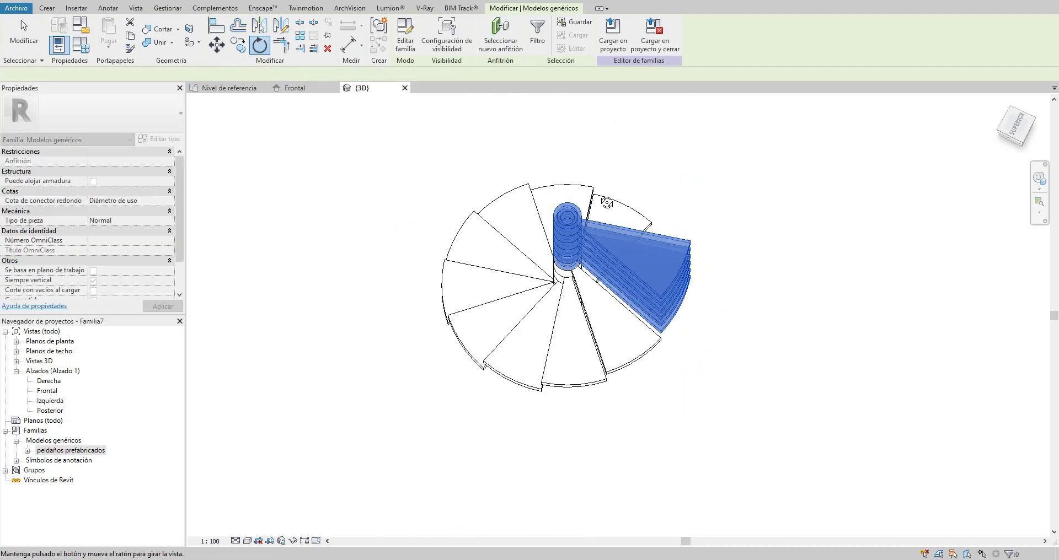
pyautogui.keyDown('shift'); pyautogui.moveTo(690, 306); pyautogui.dragTo(688, 355, button='middle'); pyautogui.keyUp('shift')
pyautogui.keyDown('shift'); pyautogui.click(688, 356); pyautogui.keyUp('shift')
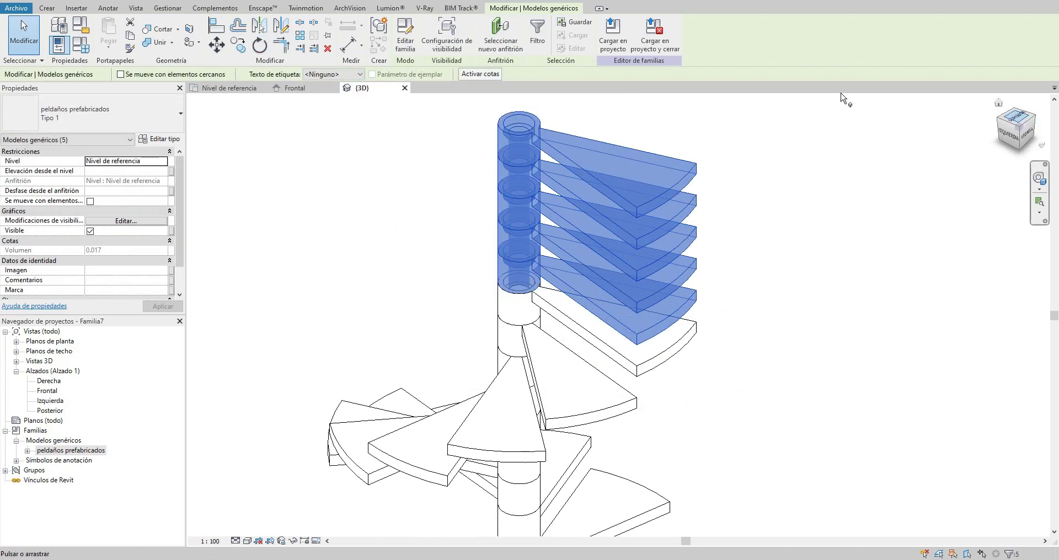
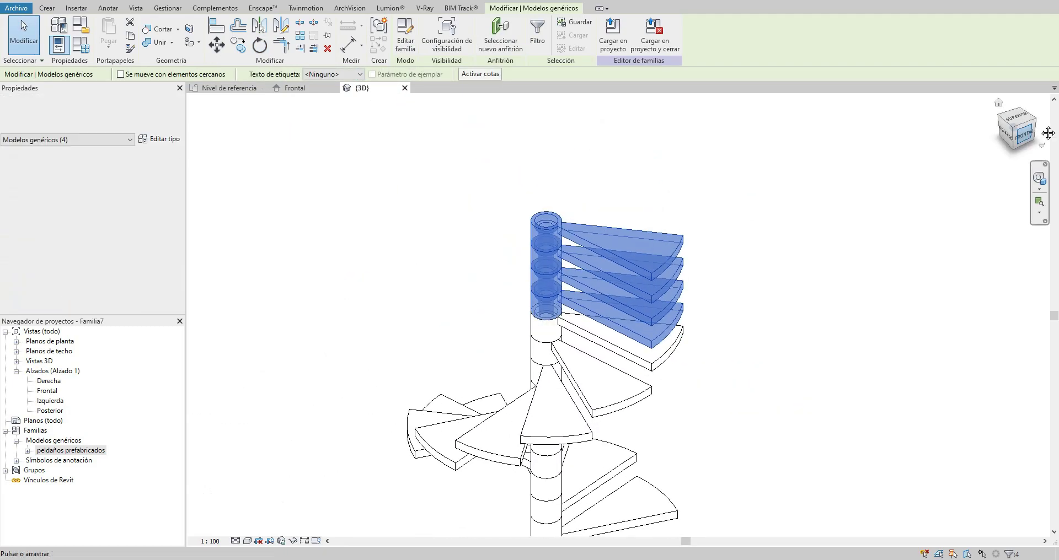
# Rotate the selected upper steps around the column hub onto the next sectors.
pyautogui.press('space')
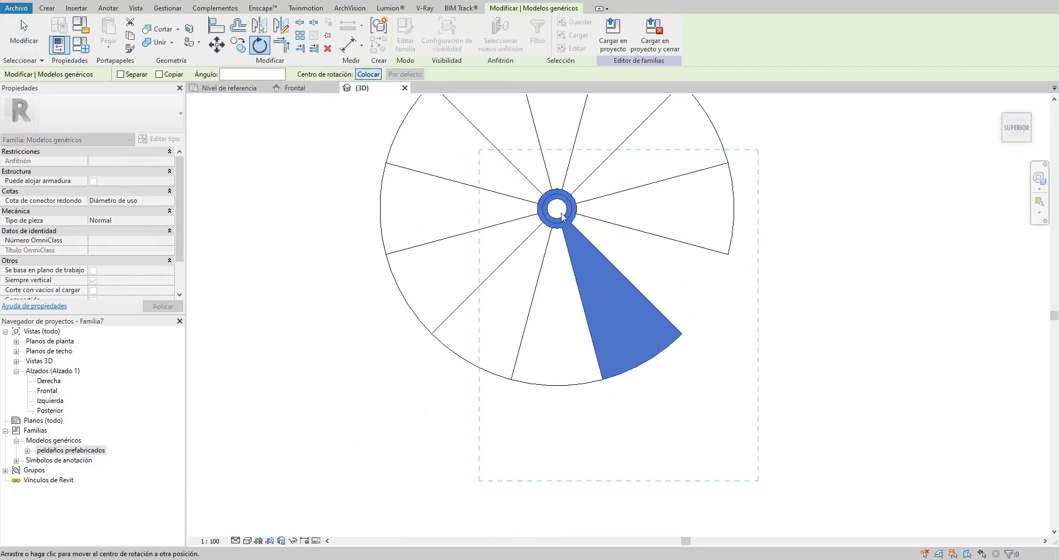
pyautogui.click(557, 209)
pyautogui.click(642, 345)
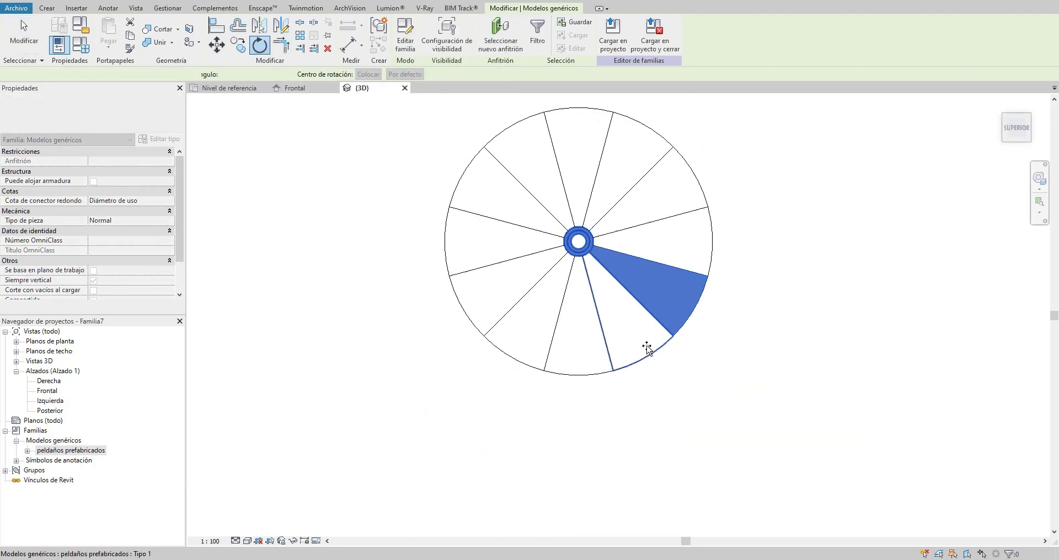
pyautogui.click(1018, 118)
pyautogui.press('r')
pyautogui.press('o')
pyautogui.click(509, 252)
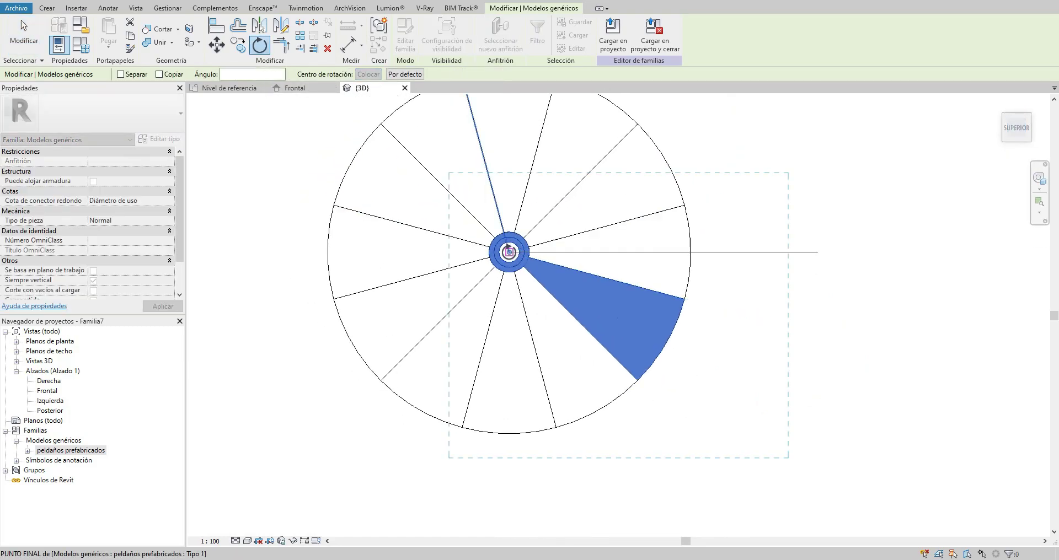
pyautogui.click(565, 276)
pyautogui.click(1001, 141)
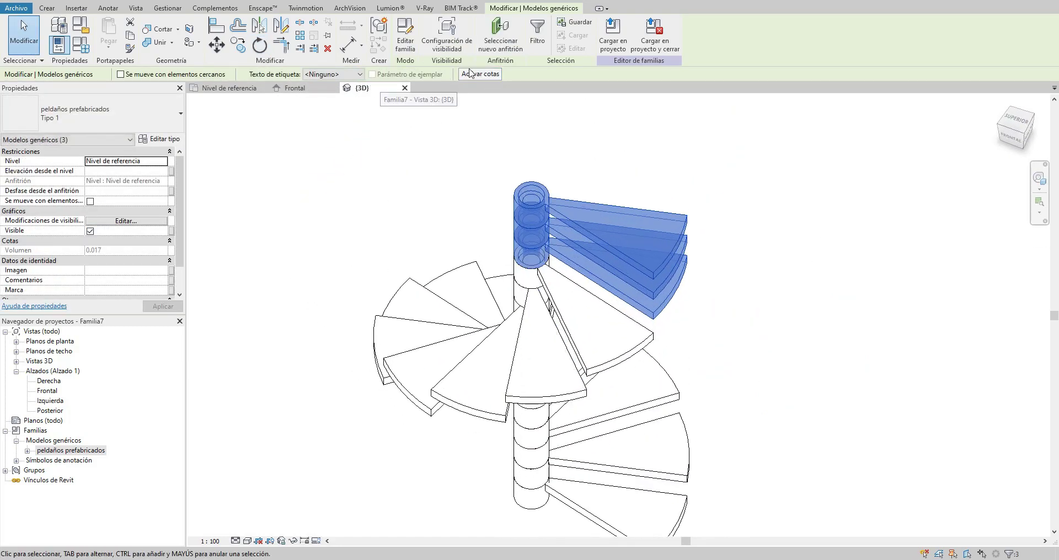
pyautogui.keyDown('shift'); pyautogui.moveTo(685, 319); pyautogui.dragTo(682, 284, button='middle'); pyautogui.keyUp('shift')
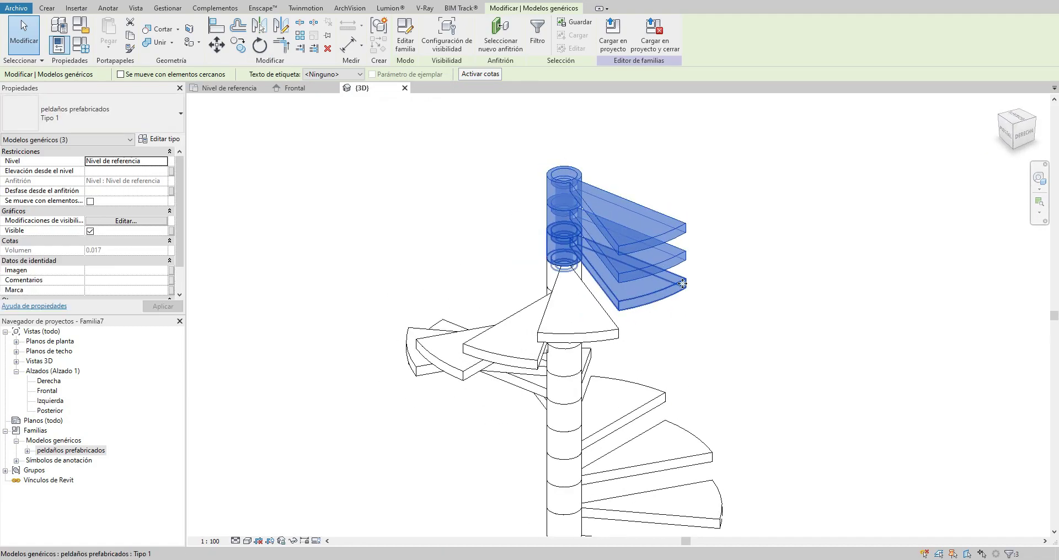
# Rotate the remaining selected steps 30° onto the next sector around the column.
pyautogui.click(1016, 117)
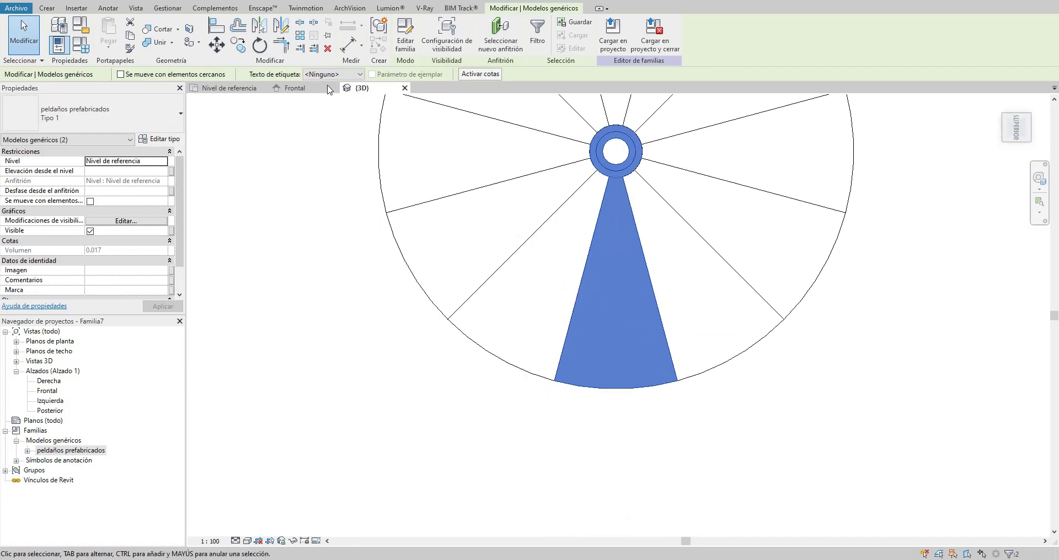
pyautogui.press('r')
pyautogui.press('o')
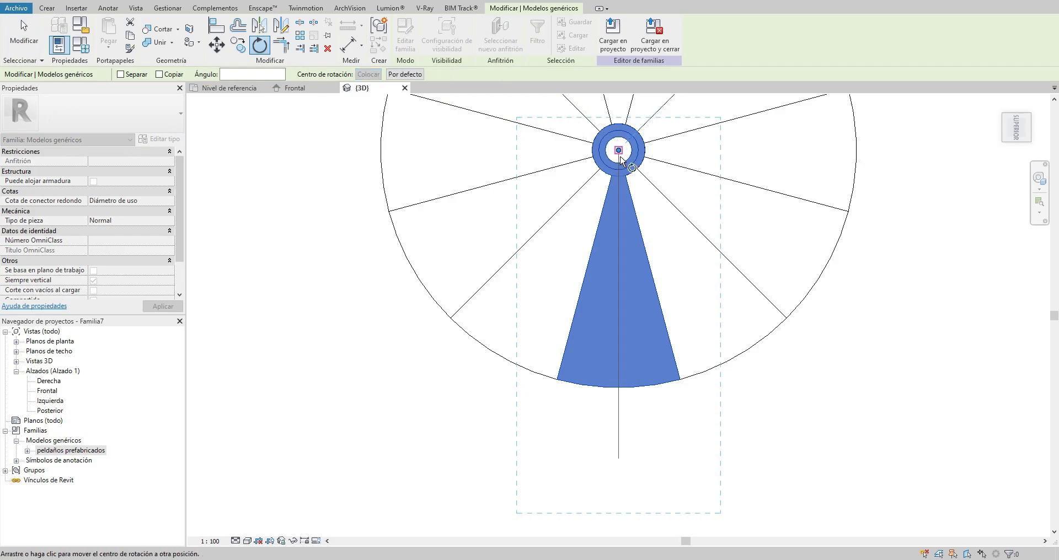
pyautogui.click(664, 307)
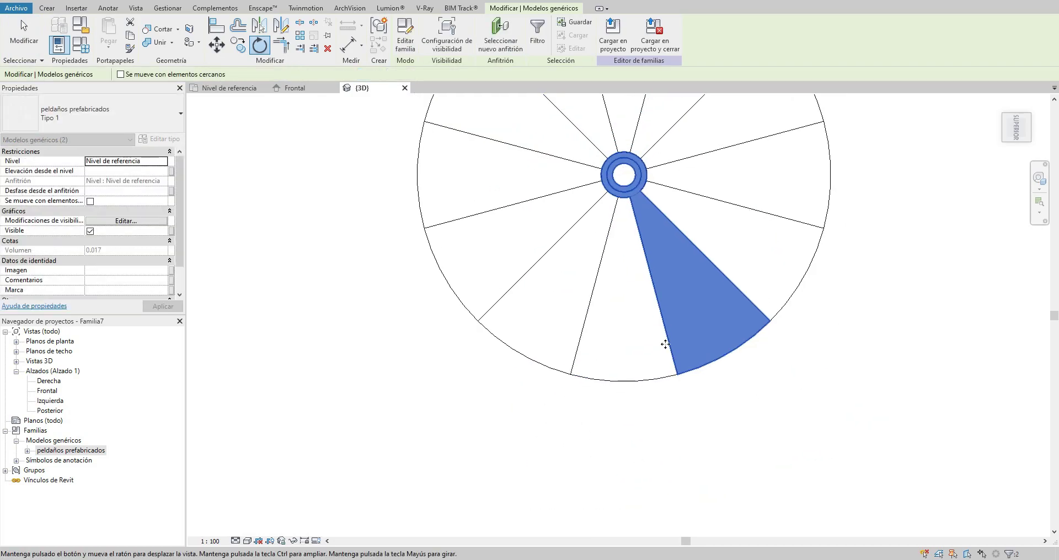
pyautogui.click(1029, 114)
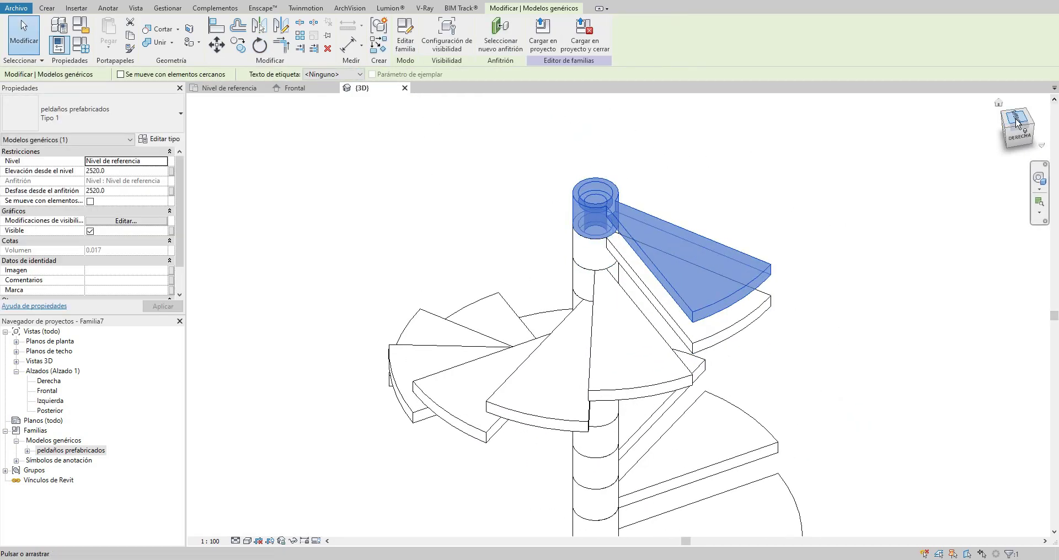
# Rotate the last step 30° about a new centre on the column hub, then clear the selection.
pyautogui.click(1017, 118)
pyautogui.click(259, 46)
pyautogui.click(369, 74)
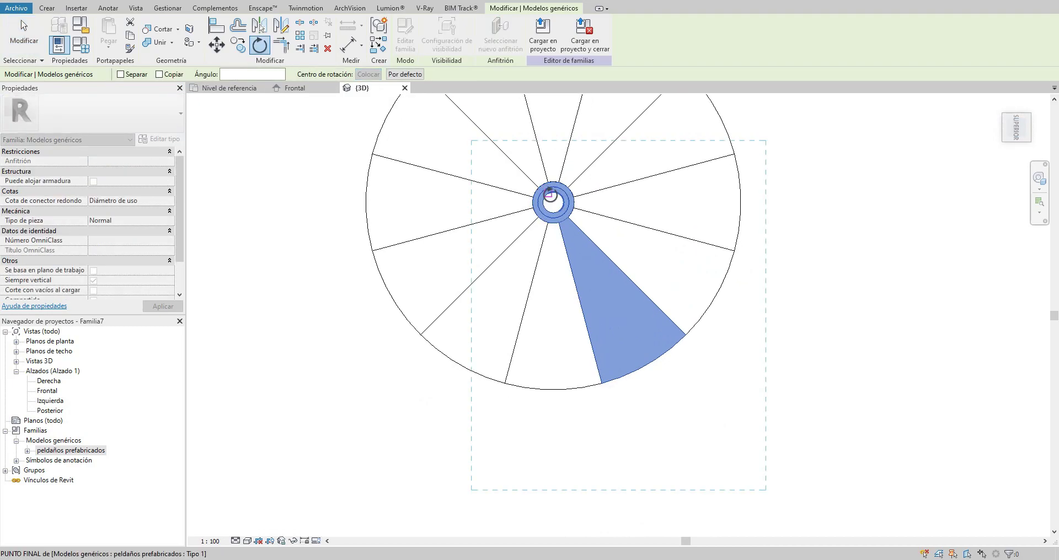
pyautogui.click(553, 203)
pyautogui.click(601, 383)
pyautogui.click(624, 272)
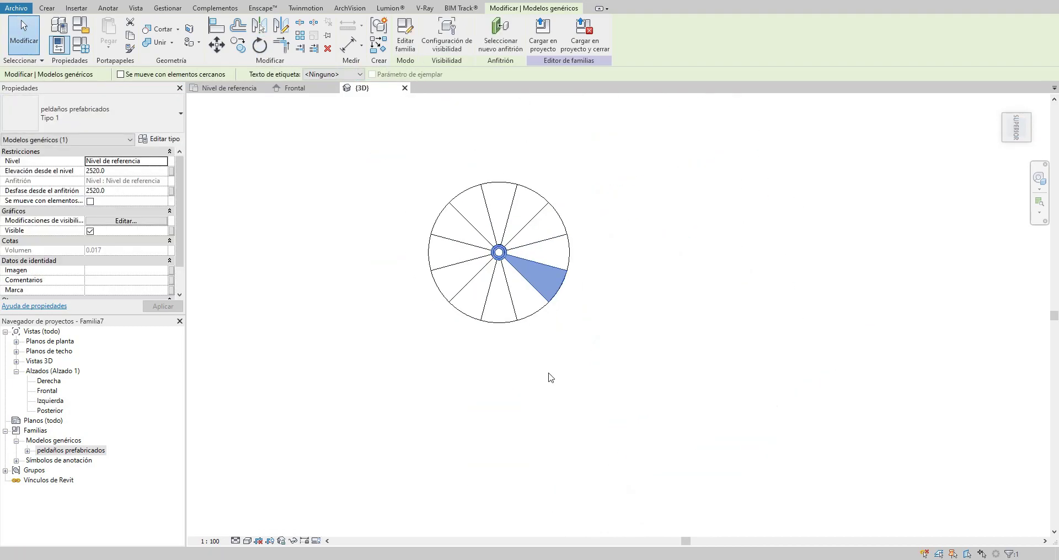
pyautogui.press('Escape')
pyautogui.keyDown('shift'); pyautogui.moveTo(548, 373); pyautogui.dragTo(352, 213, button='middle'); pyautogui.keyUp('shift')
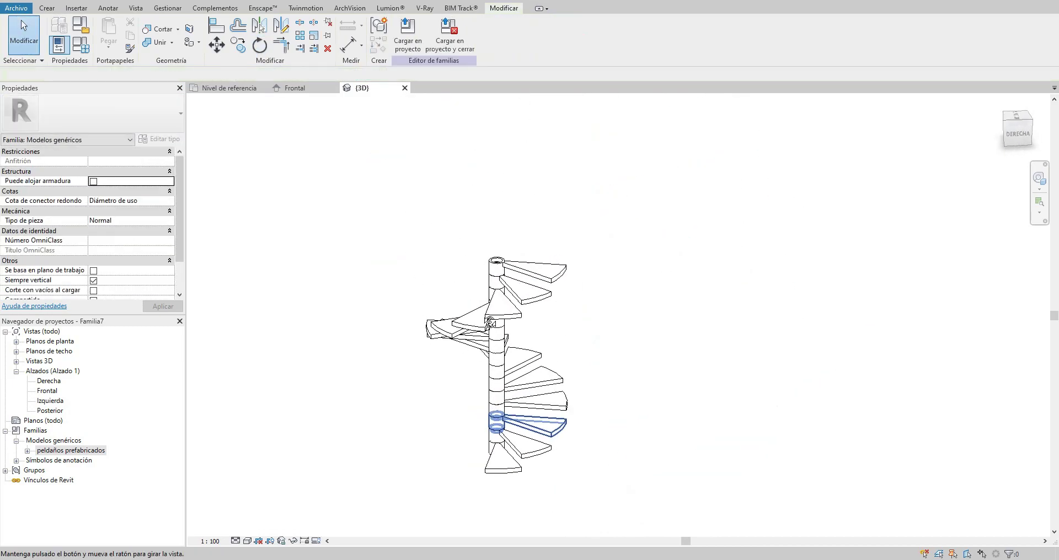
# Close the Nivel de referencia and Frontal views, leaving the stair's 3D view.
pyautogui.click(236, 541)
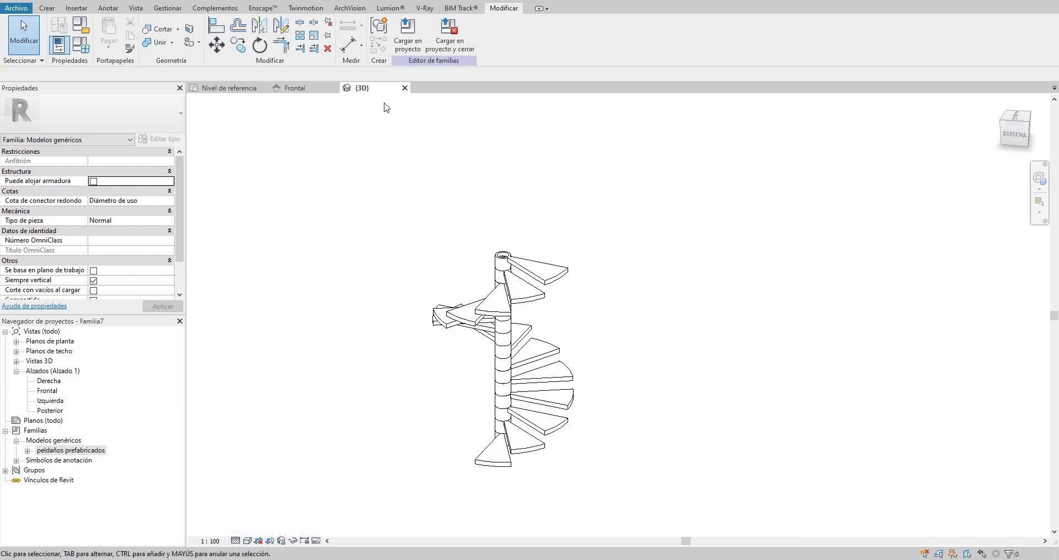
pyautogui.click(334, 88)
pyautogui.click(262, 89)
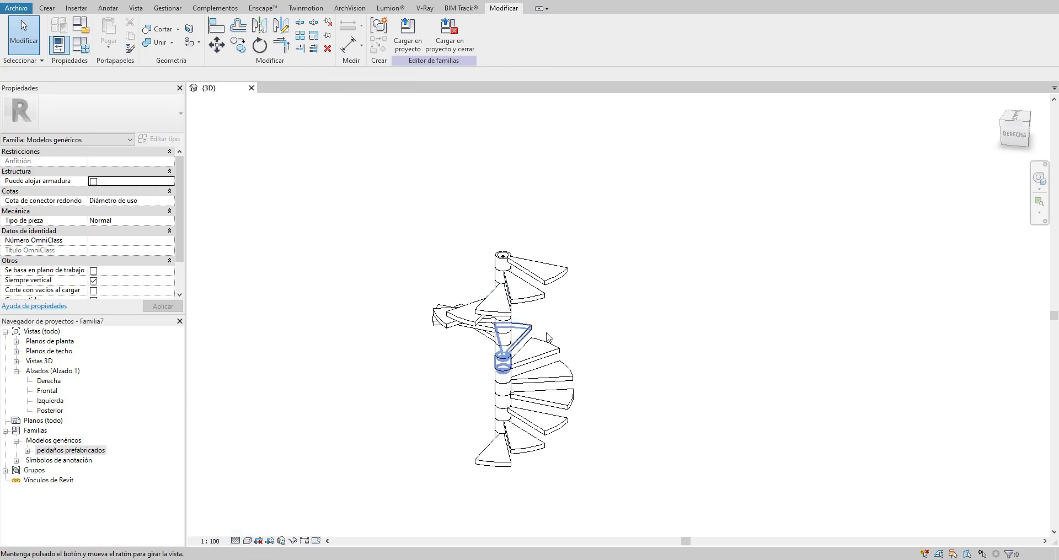
pyautogui.moveTo(501, 353)
pyautogui.keyDown('shift'); pyautogui.mouseDown(button='middle')
pyautogui.moveTo(598, 394)
pyautogui.moveTo(116, 81)
pyautogui.mouseUp(button='middle'); pyautogui.keyUp('shift')
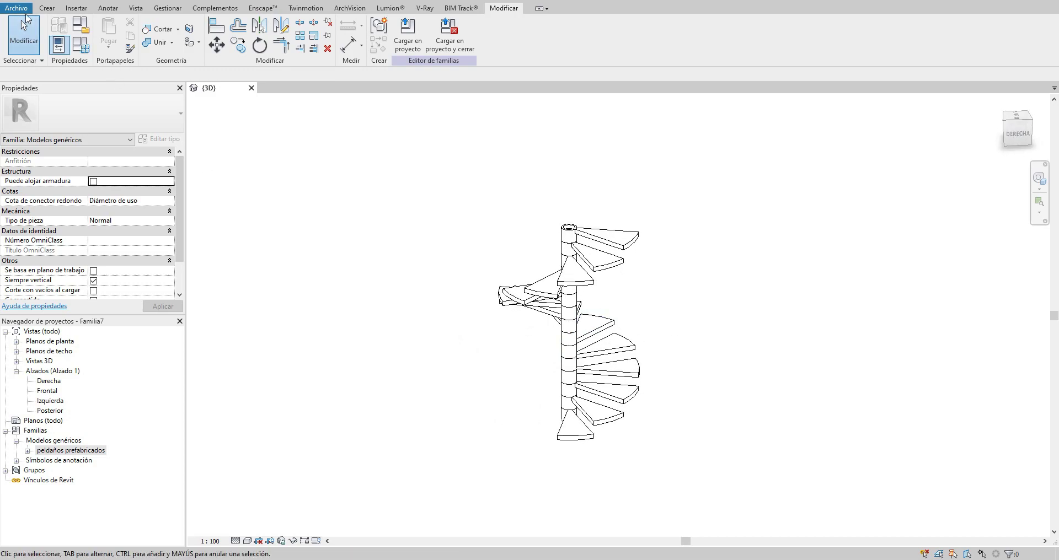
# Create a new project from the construction template.
pyautogui.click(21, 10)
pyautogui.click(110, 88)
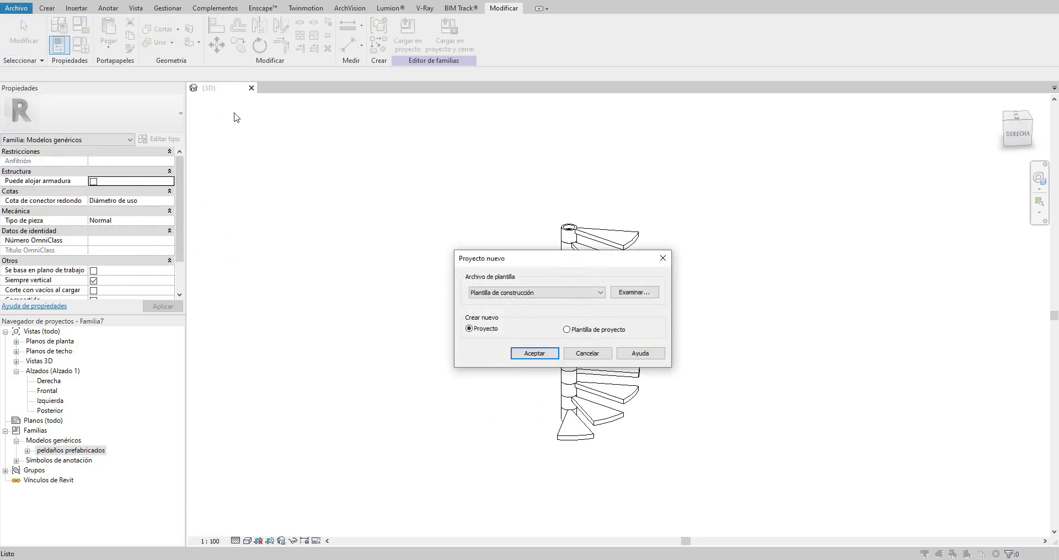
pyautogui.click(535, 293)
pyautogui.click(516, 320)
pyautogui.click(535, 353)
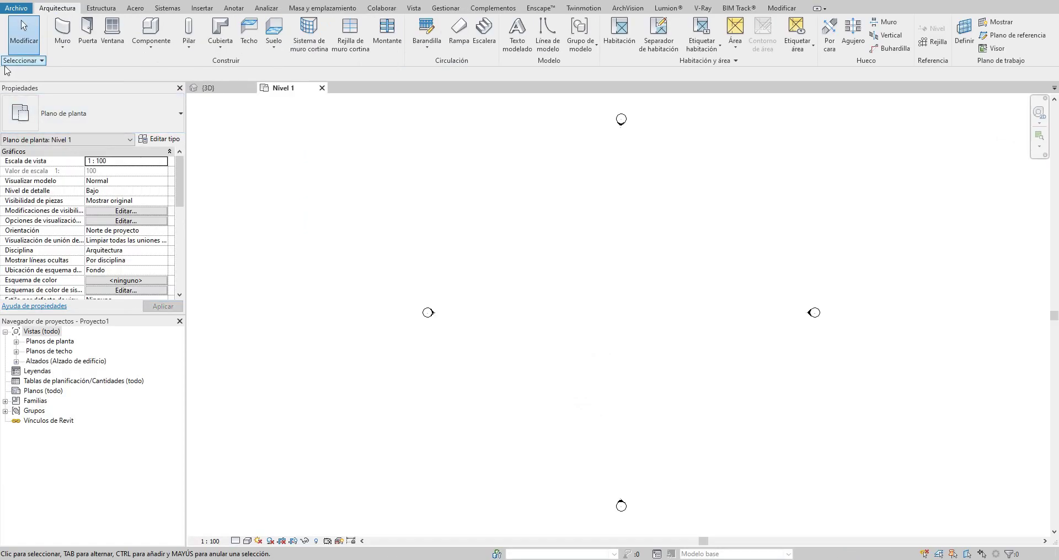
# Load the stair family into the project without saving and place it in Nivel 1.
pyautogui.click(231, 91)
pyautogui.click(251, 88)
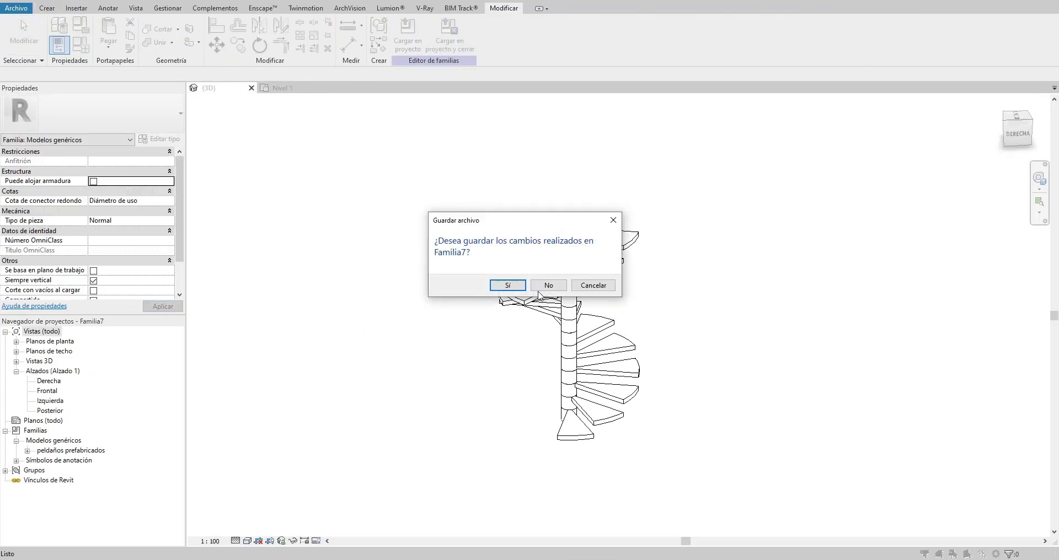
pyautogui.click(557, 291)
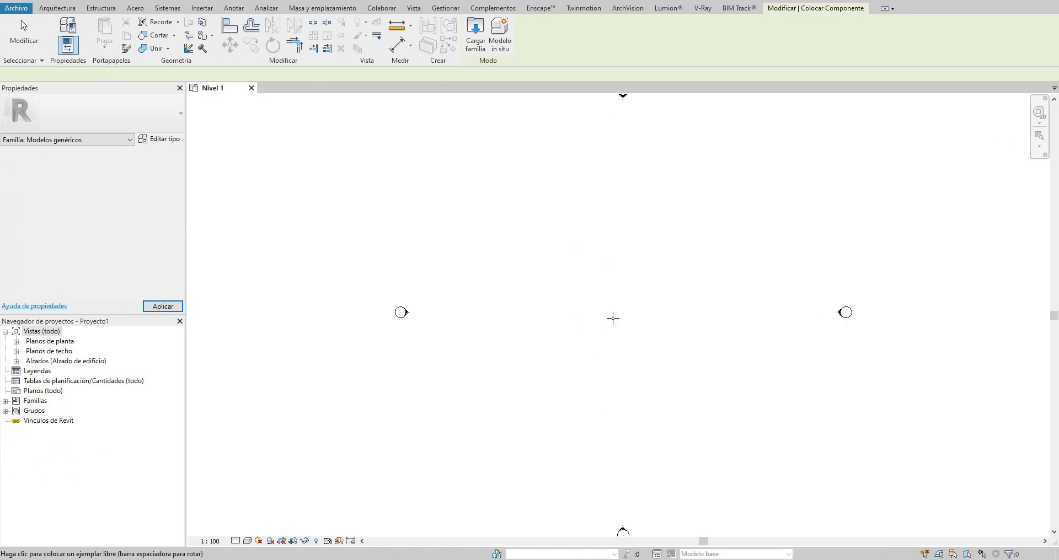
pyautogui.click(26, 47)
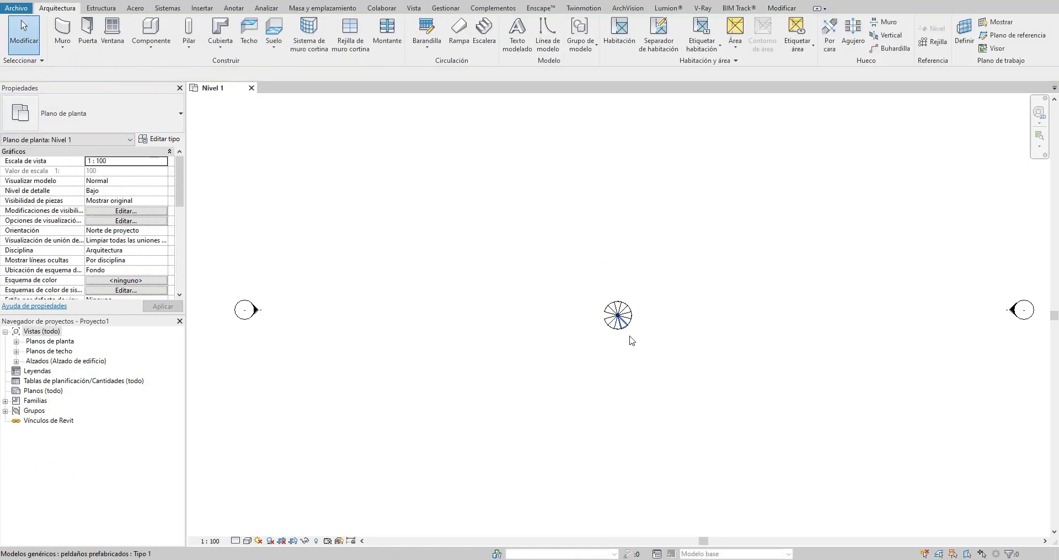
pyautogui.scroll(4, 626, 338)
pyautogui.scroll(1, 626, 338)
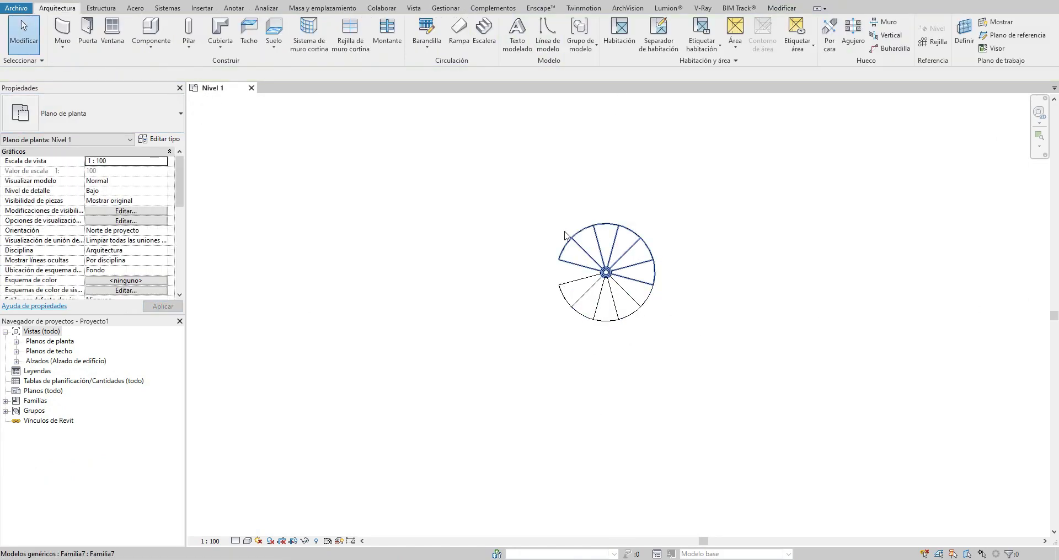
pyautogui.click(5, 401)
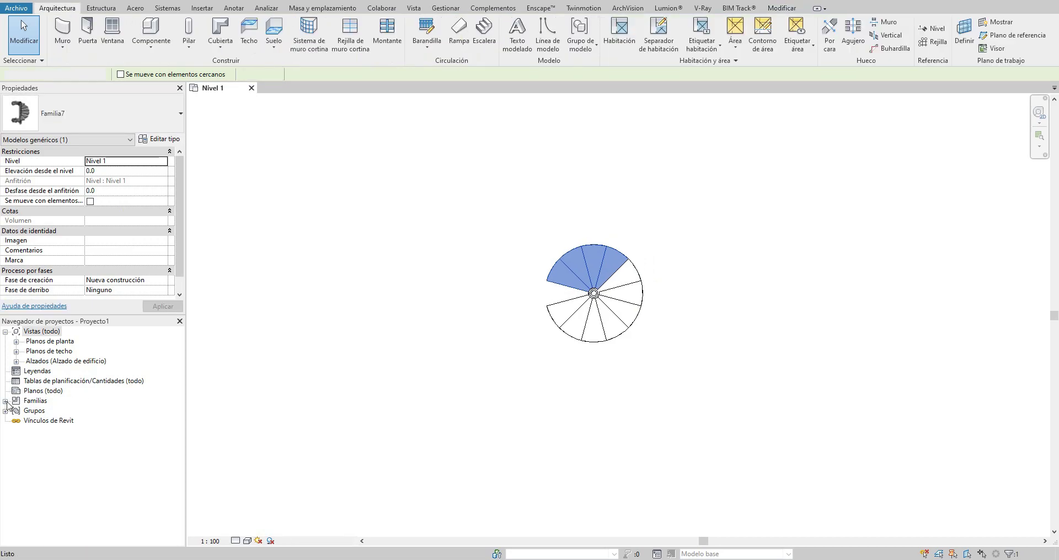
pyautogui.scroll(-2, 57, 421)
# Rename the Familia7 generic model family to 'escalera caracol prefabricada'.
pyautogui.click(16, 401)
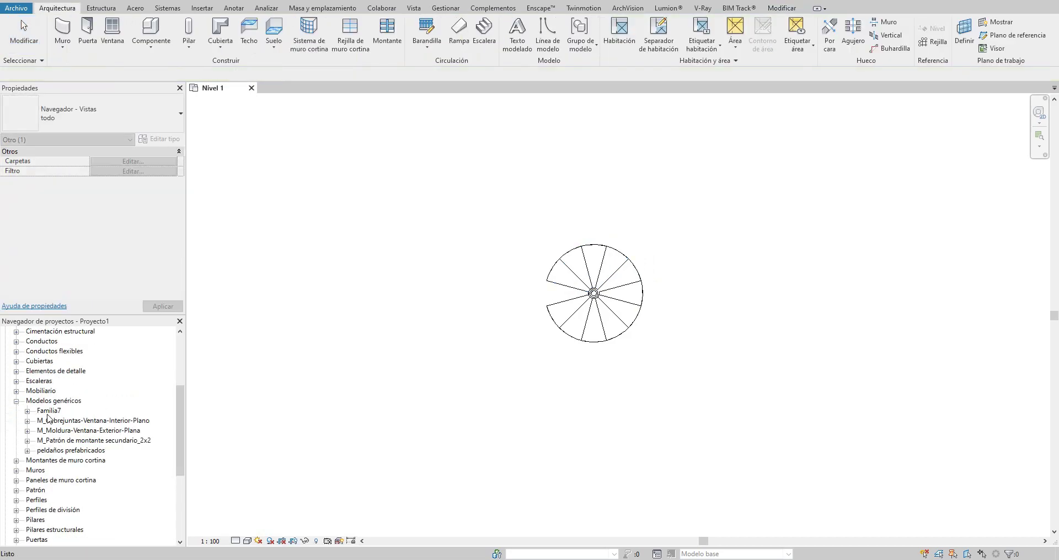
pyautogui.click(48, 411)
pyautogui.rightClick(48, 412)
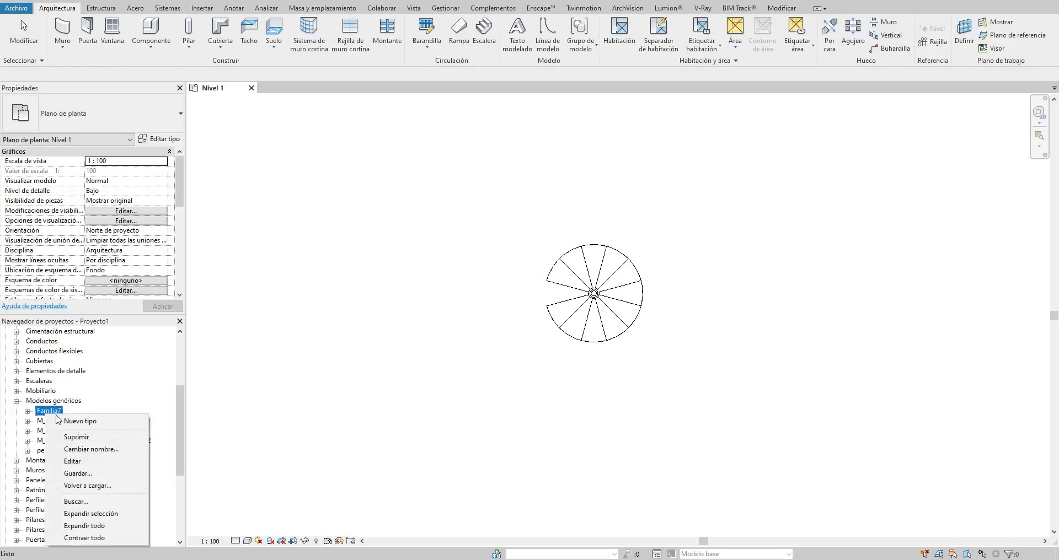
pyautogui.click(86, 449)
pyautogui.write('escalera caracol prefabricada')
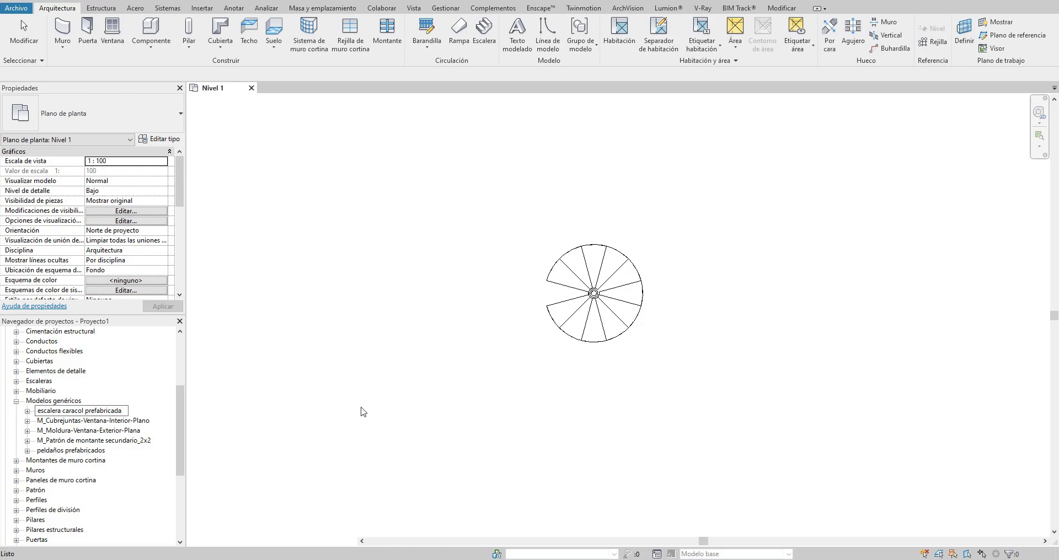
pyautogui.click(683, 421)
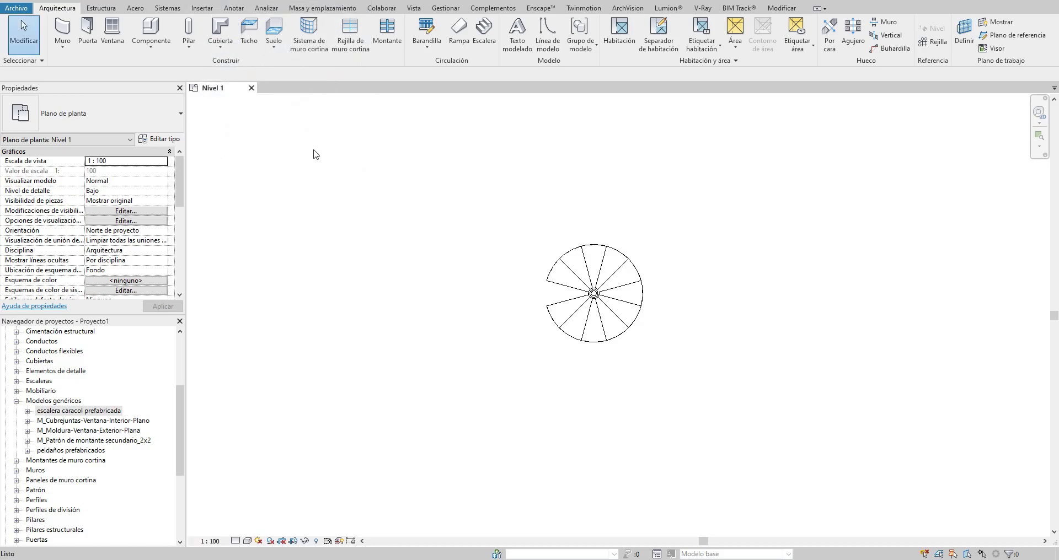
# Switch to the default 3D view and hide the Levels category in Visibility/Graphics.
pyautogui.press('3')
pyautogui.press('d')
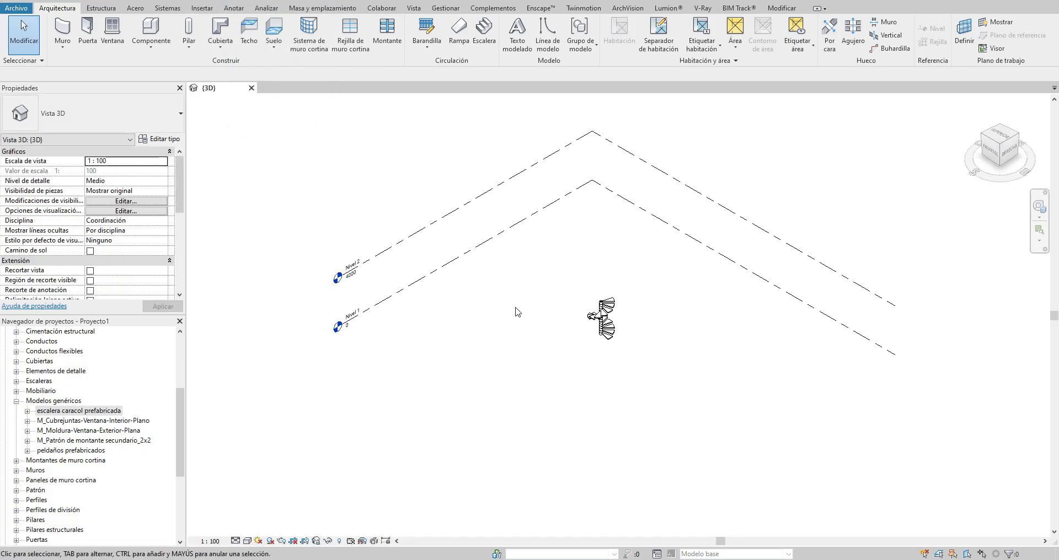
pyautogui.press('v')
pyautogui.press('g')
pyautogui.click(172, 118)
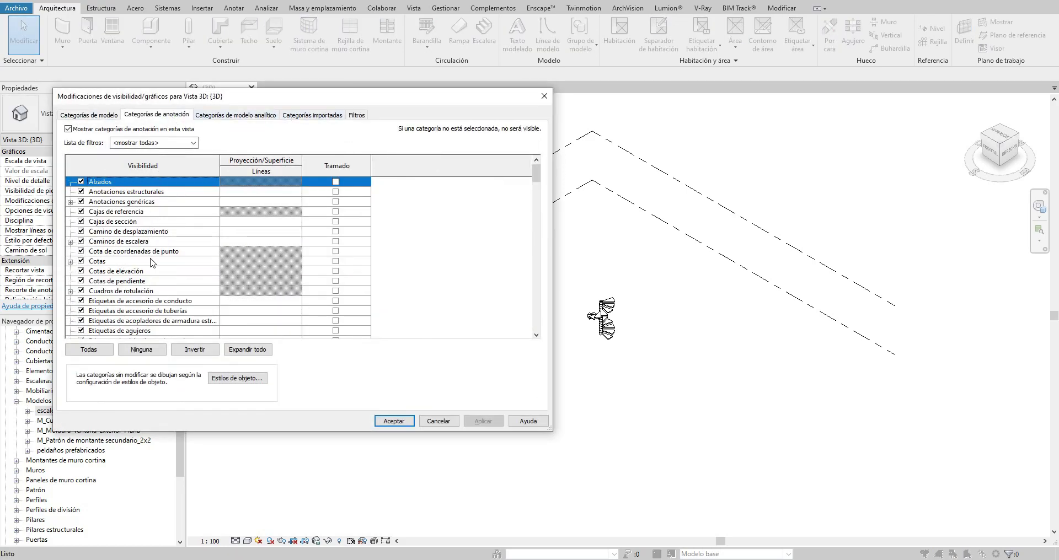
pyautogui.scroll(-8, 153, 264)
pyautogui.scroll(-3, 153, 264)
pyautogui.click(81, 290)
pyautogui.click(413, 421)
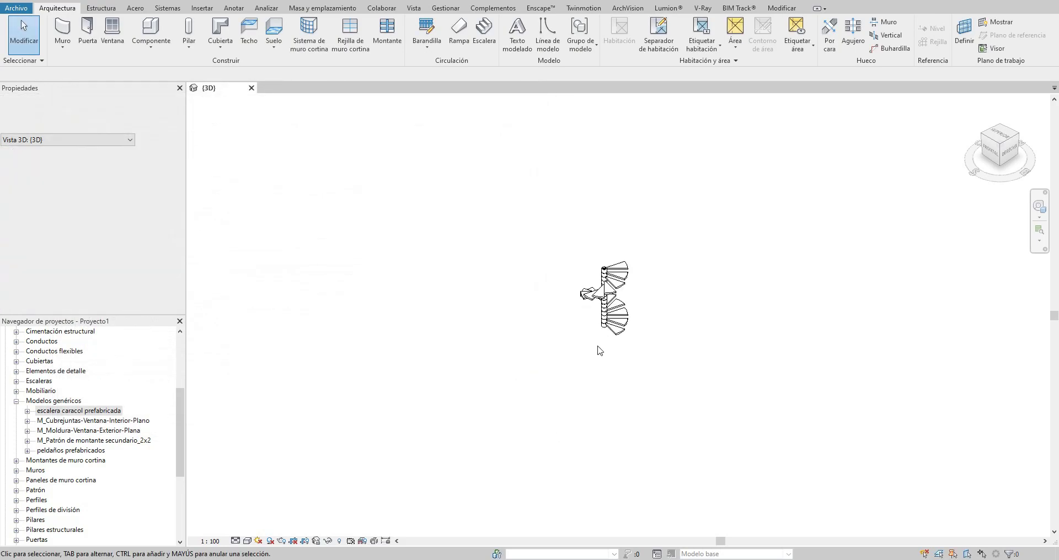
# Set the 3D view scale to 1:10.
pyautogui.scroll(5, 601, 339)
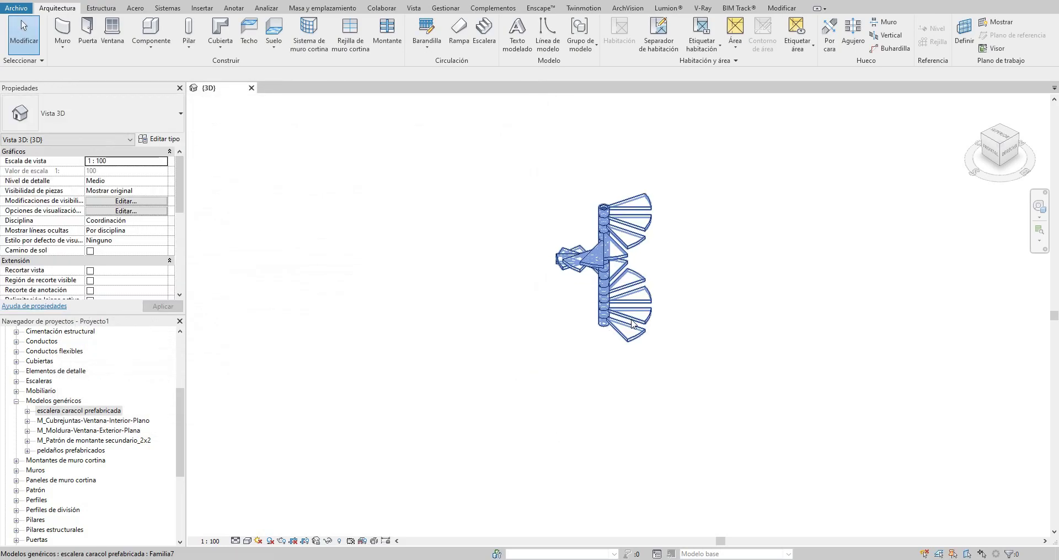
pyautogui.click(209, 541)
pyautogui.click(221, 424)
# Render the stair in the Realista visual style from a closer front angle.
pyautogui.click(251, 541)
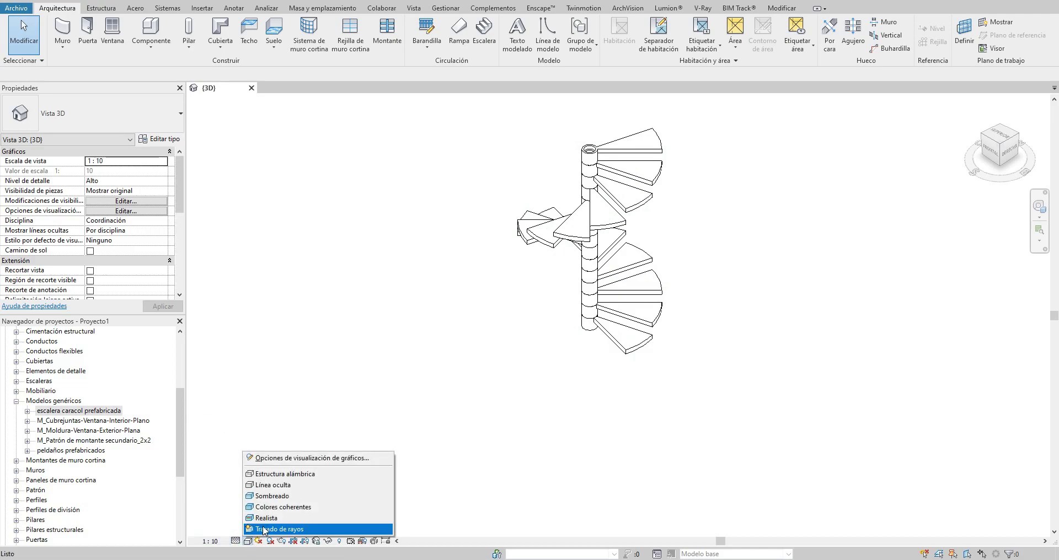
pyautogui.click(276, 522)
pyautogui.moveTo(602, 374)
pyautogui.keyDown('shift'); pyautogui.mouseDown(button='middle')
pyautogui.moveTo(549, 307)
pyautogui.moveTo(680, 297)
pyautogui.moveTo(576, 250)
pyautogui.mouseUp(button='middle'); pyautogui.keyUp('shift')
pyautogui.scroll(2, 576, 251)
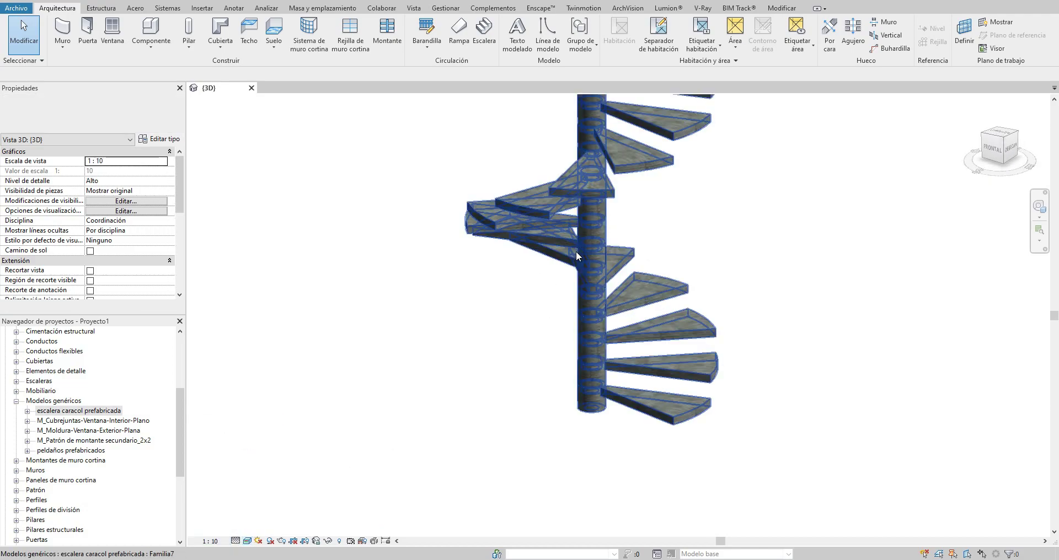
# Enable cast and ambient shadows in Graphic Display Options, then bring up Sun Settings.
pyautogui.click(247, 541)
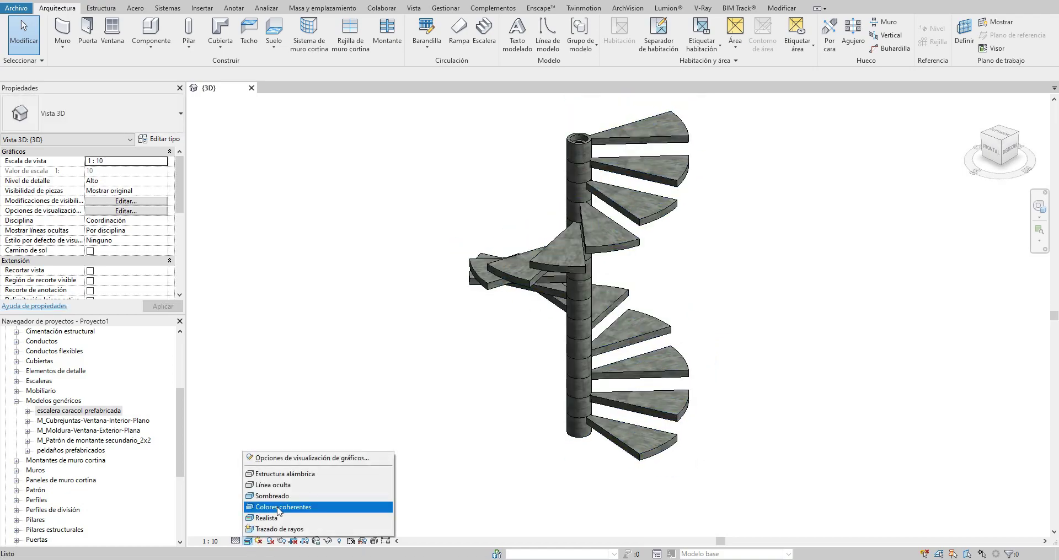
pyautogui.click(282, 458)
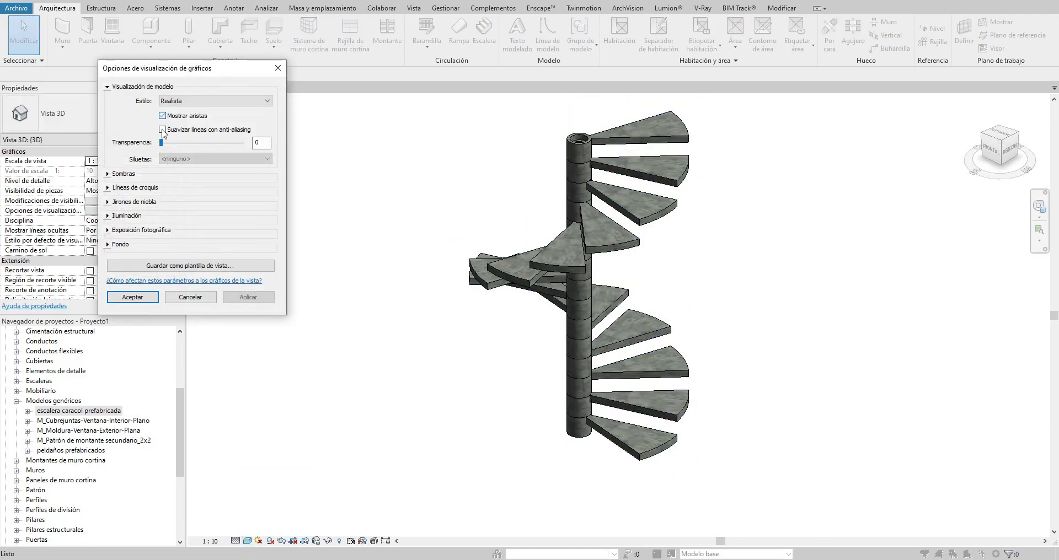
pyautogui.click(118, 175)
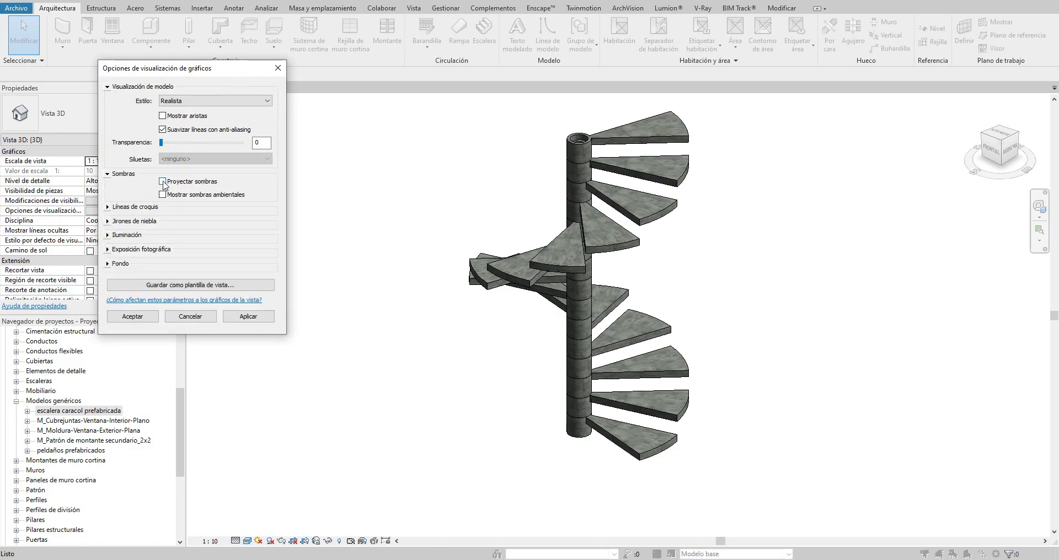
pyautogui.click(108, 236)
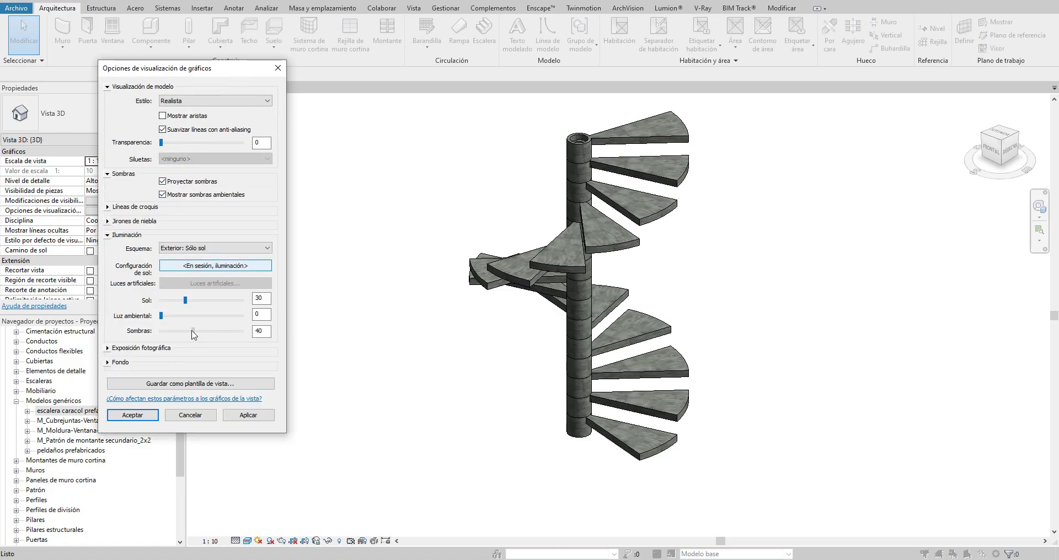
pyautogui.click(133, 417)
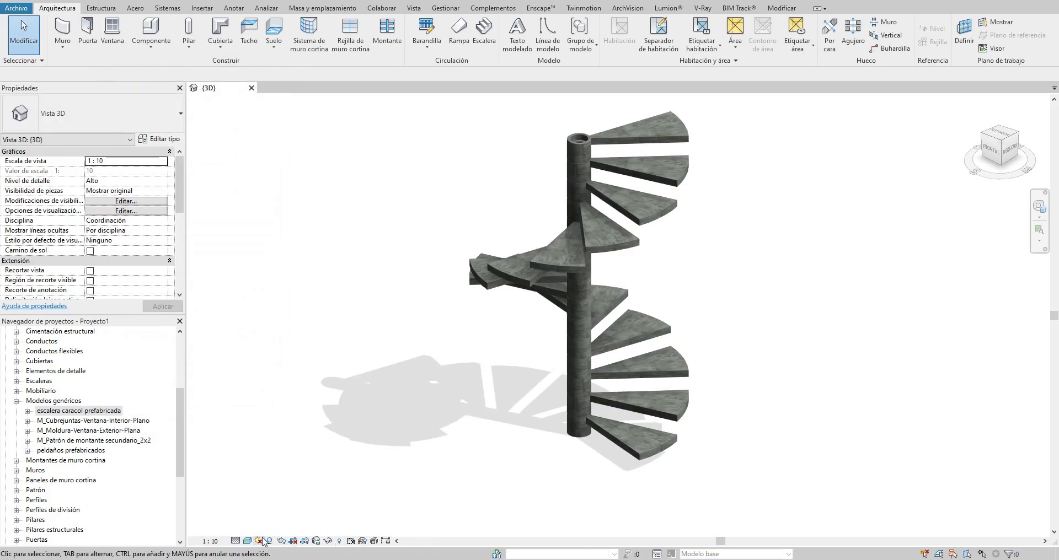
pyautogui.click(266, 545)
pyautogui.click(298, 503)
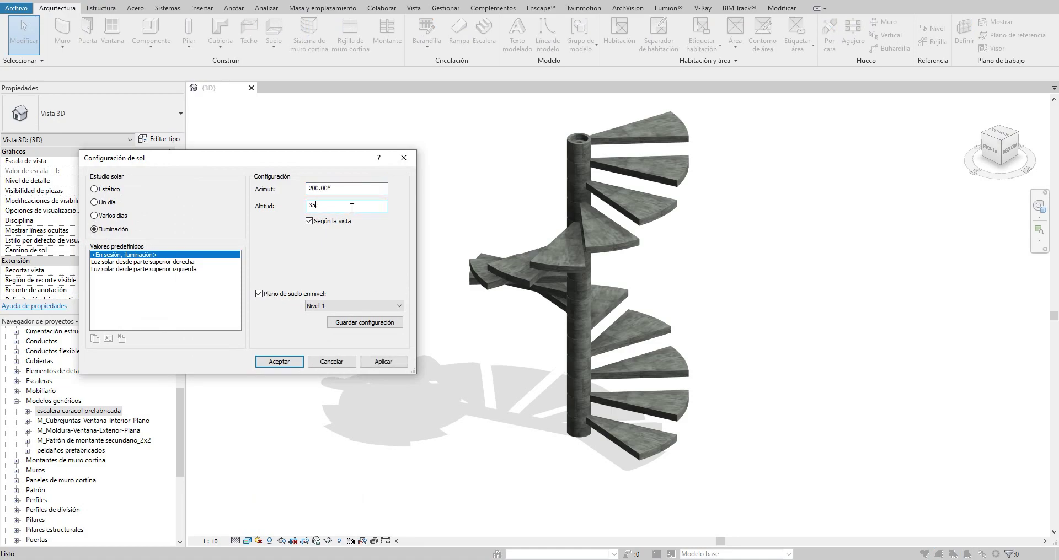
# Try sun azimuths 200° and 220°, then accept azimuth 180° with altitude 20°.
pyautogui.click(397, 365)
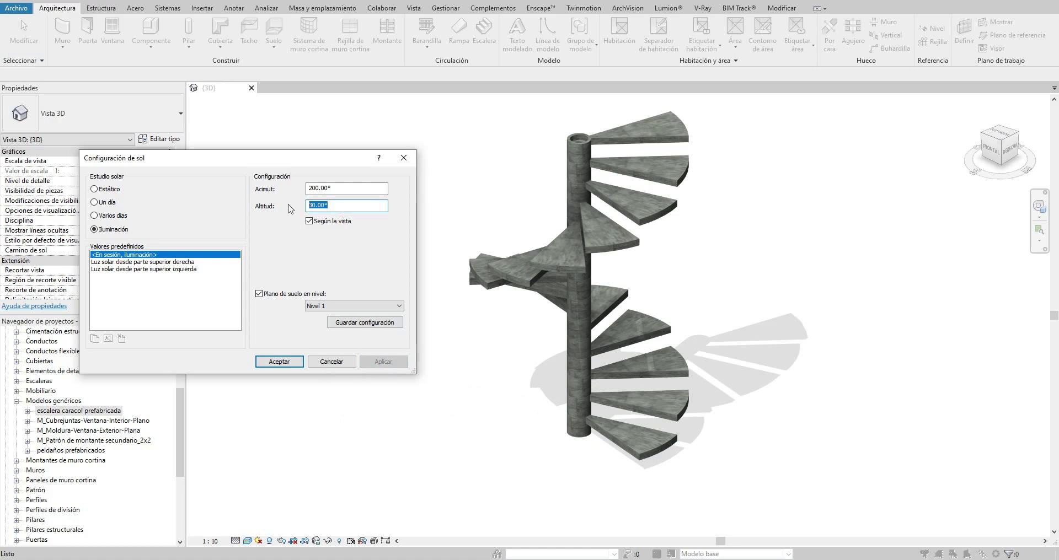
pyautogui.click(400, 364)
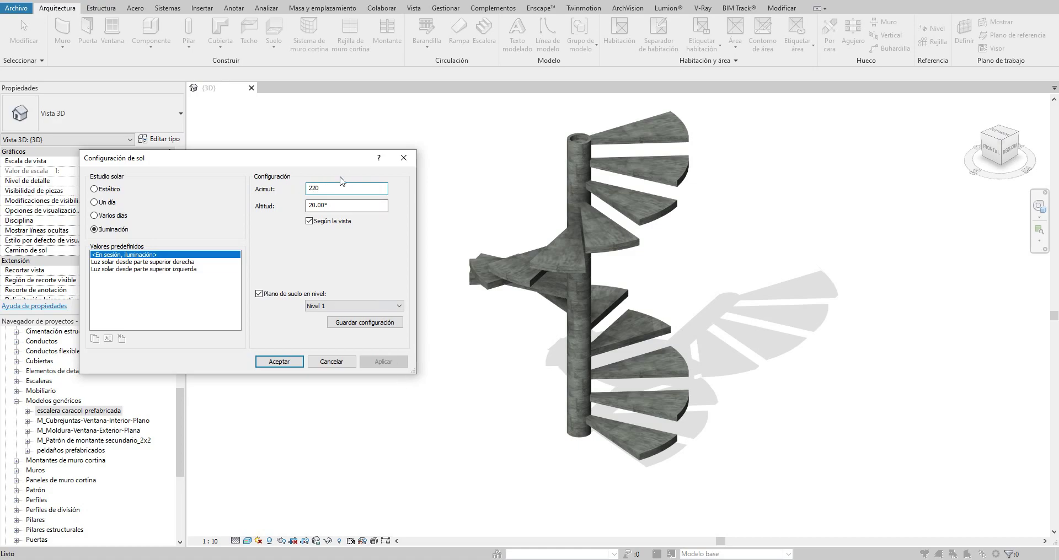
pyautogui.click(396, 362)
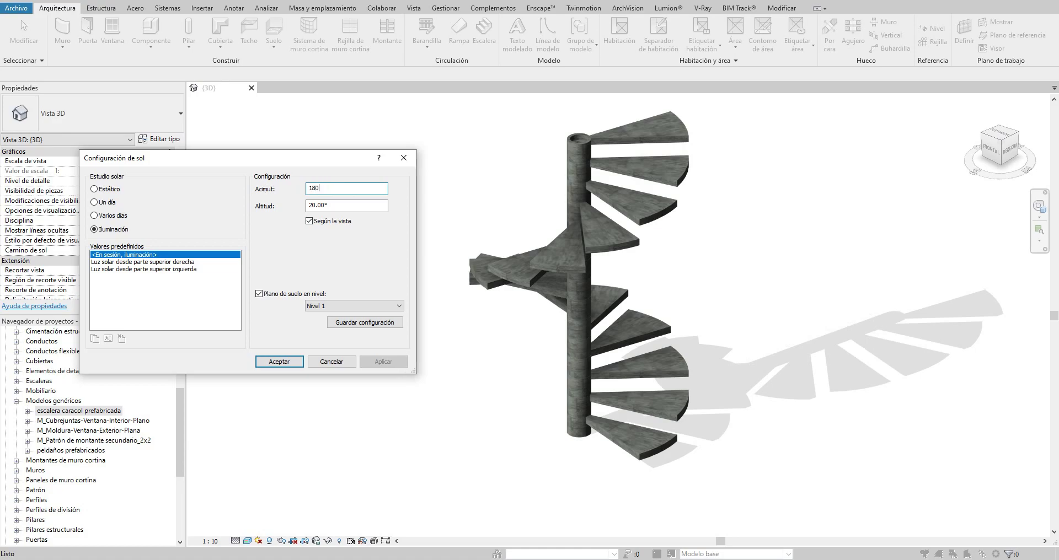
pyautogui.click(388, 363)
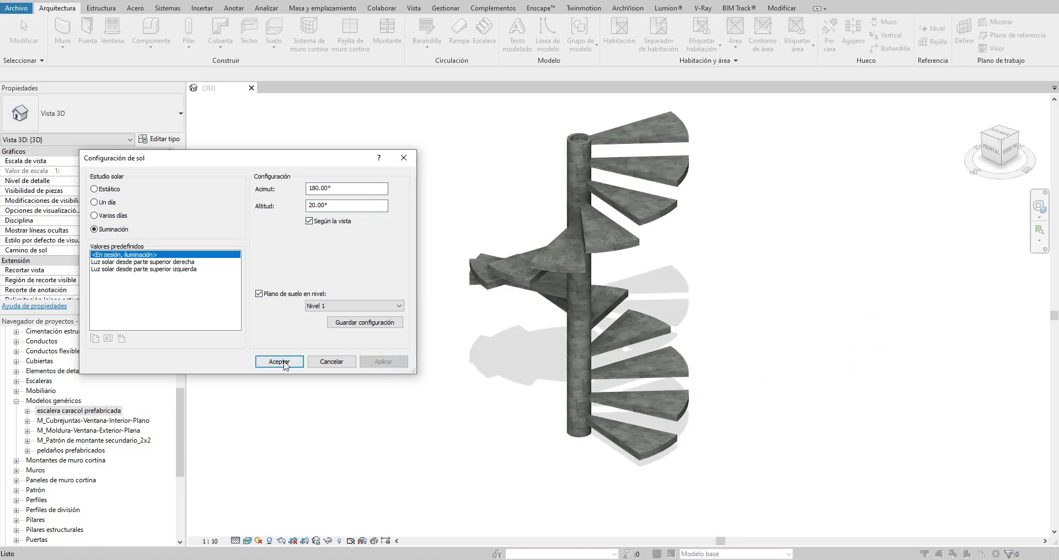
pyautogui.click(279, 362)
pyautogui.moveTo(554, 260); pyautogui.dragTo(497, 303, button='middle')
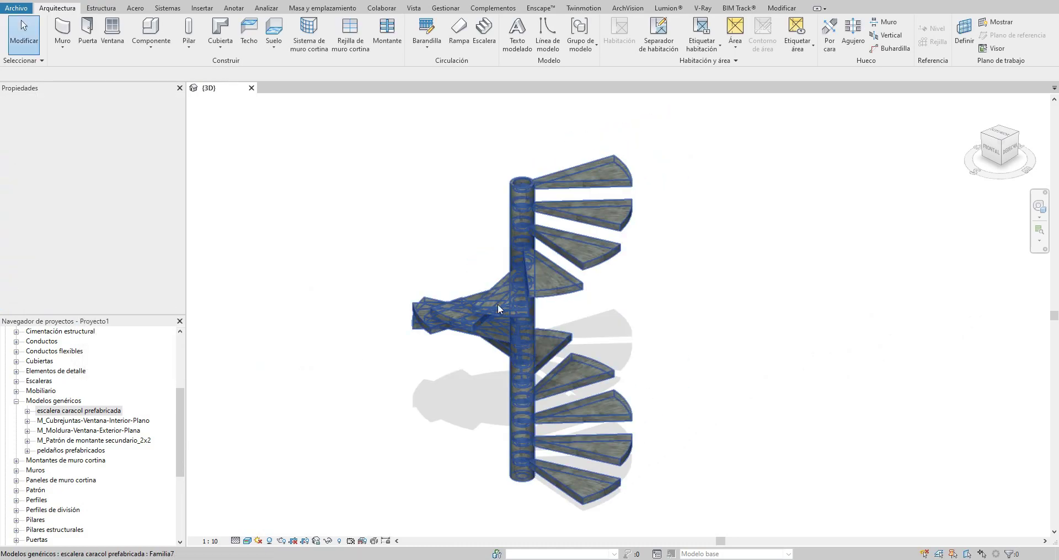
# Create sheet A101 using the doble carta title block from the desktop's 01ejemplo colaboracion folder.
pyautogui.click(16, 401)
pyautogui.click(5, 386)
pyautogui.click(43, 404)
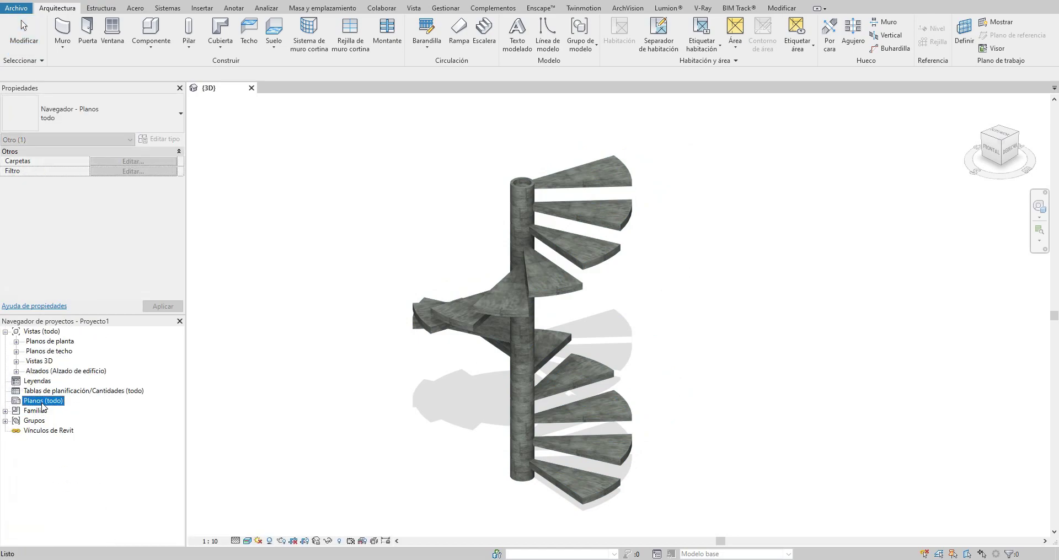
pyautogui.rightClick(43, 406)
pyautogui.click(60, 411)
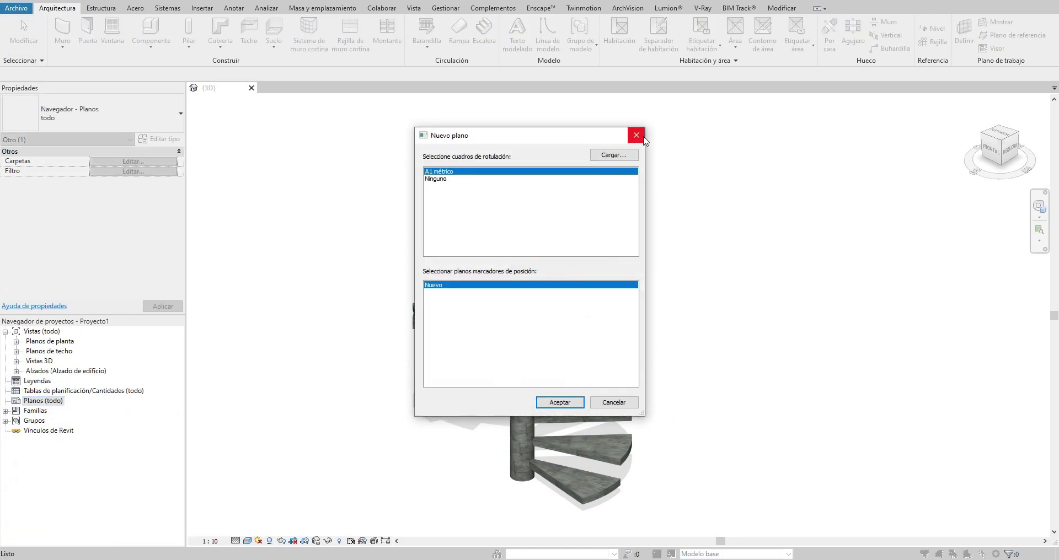
pyautogui.click(613, 155)
pyautogui.click(346, 322)
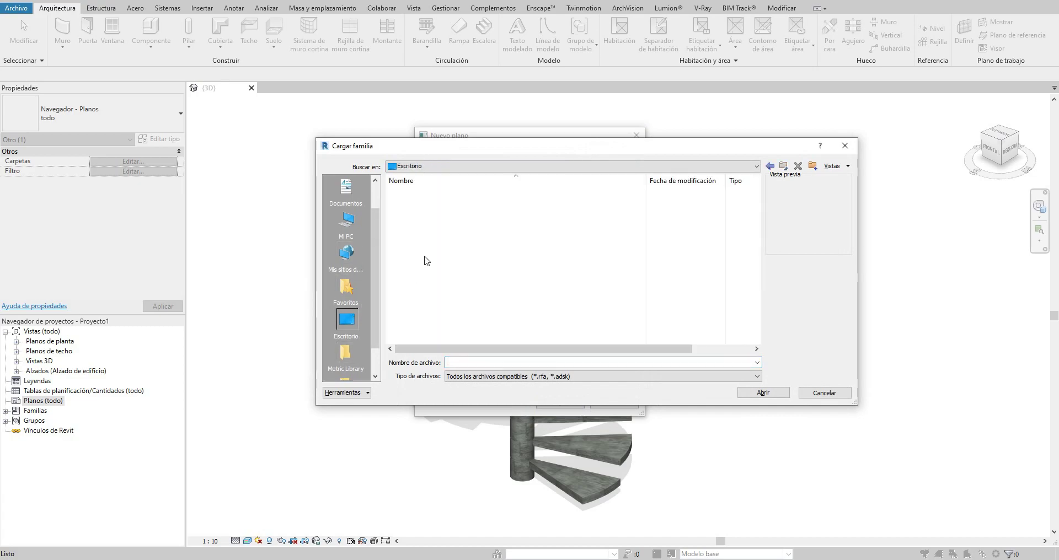
pyautogui.doubleClick(441, 244)
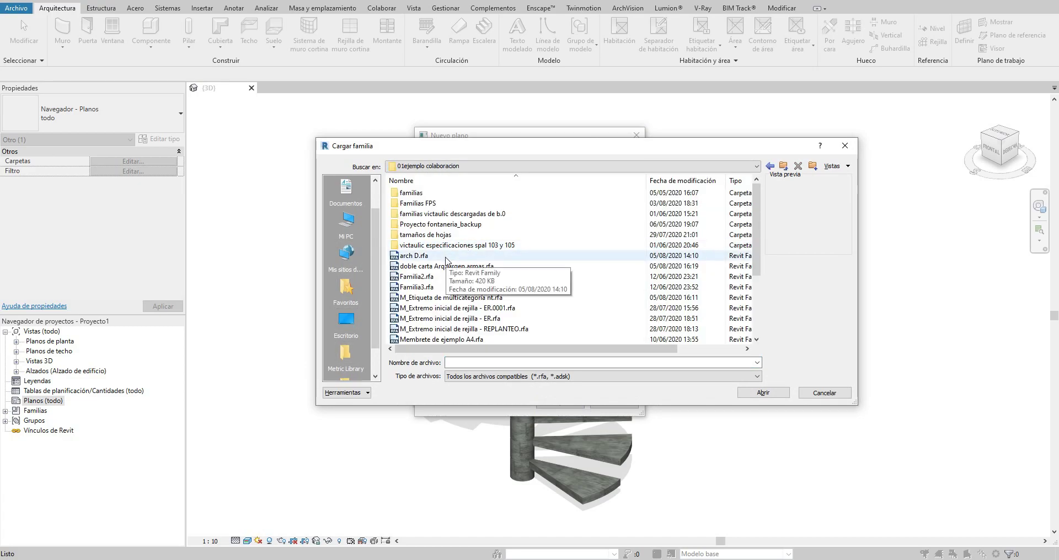
pyautogui.click(446, 266)
pyautogui.click(762, 393)
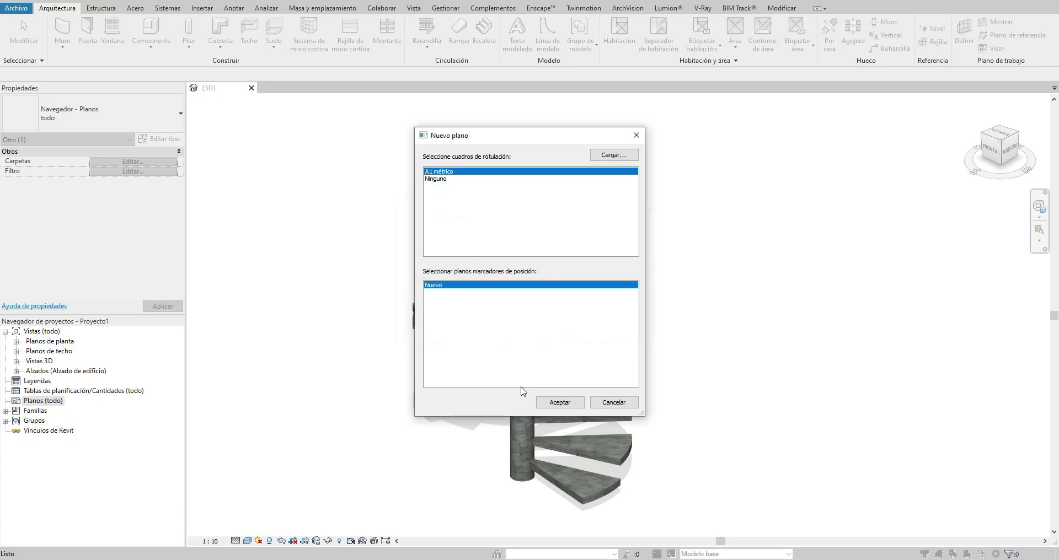
pyautogui.click(558, 402)
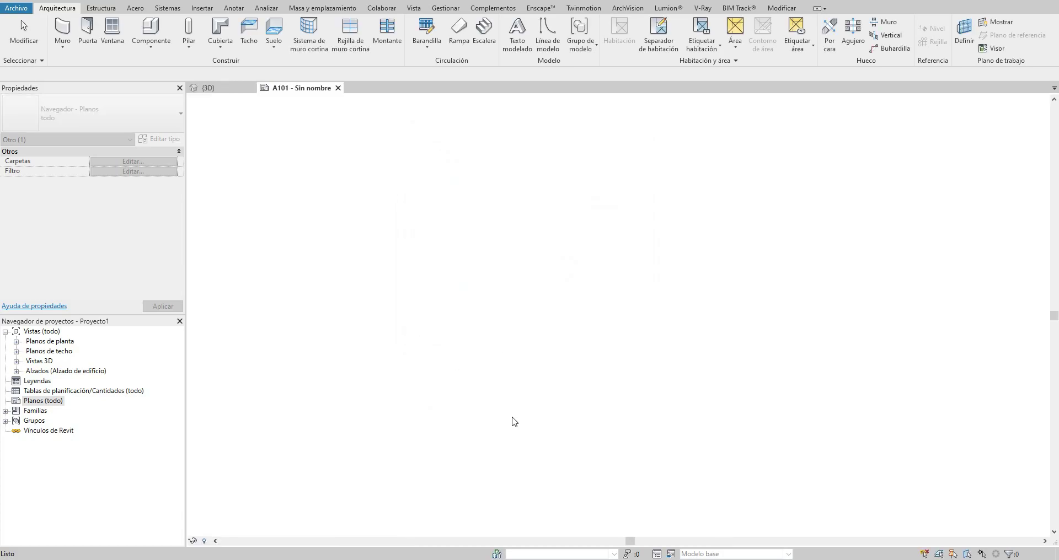
# Place the {3D} staircase view onto sheet A101.
pyautogui.click(16, 361)
pyautogui.click(43, 371)
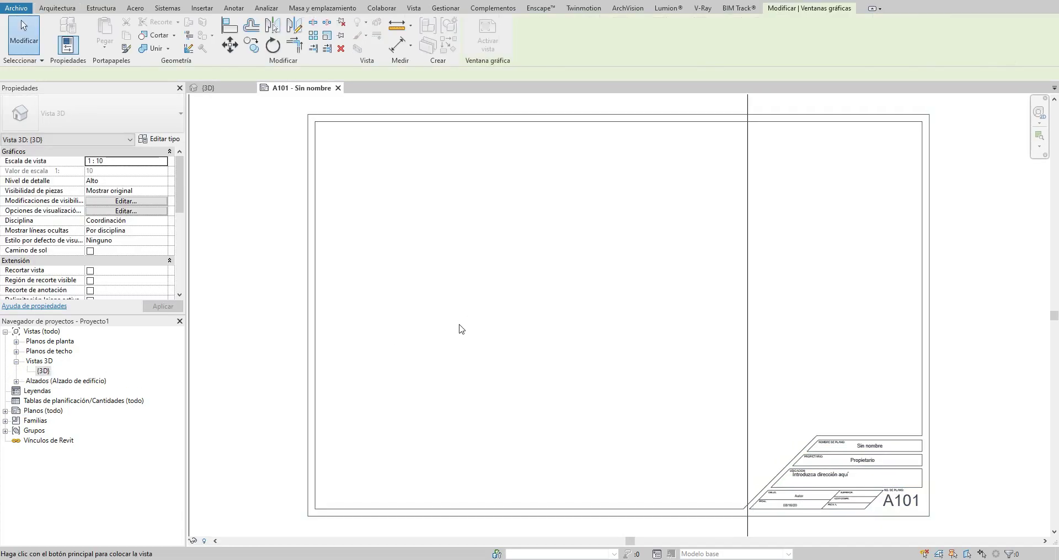
pyautogui.click(513, 318)
pyautogui.scroll(-2, 444, 273)
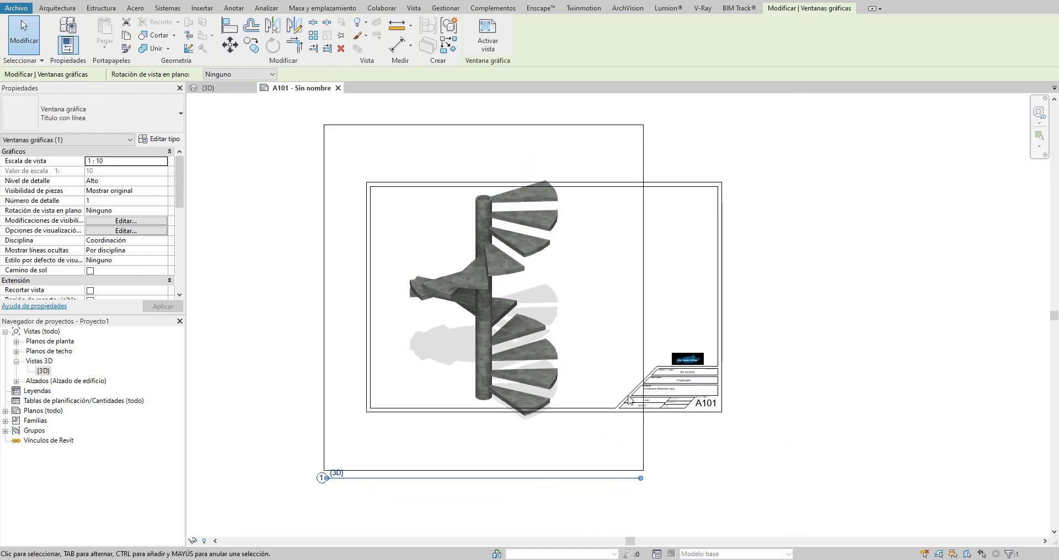
# Give the viewport a custom 1:15 scale with No Title type and shift it left.
pyautogui.click(162, 161)
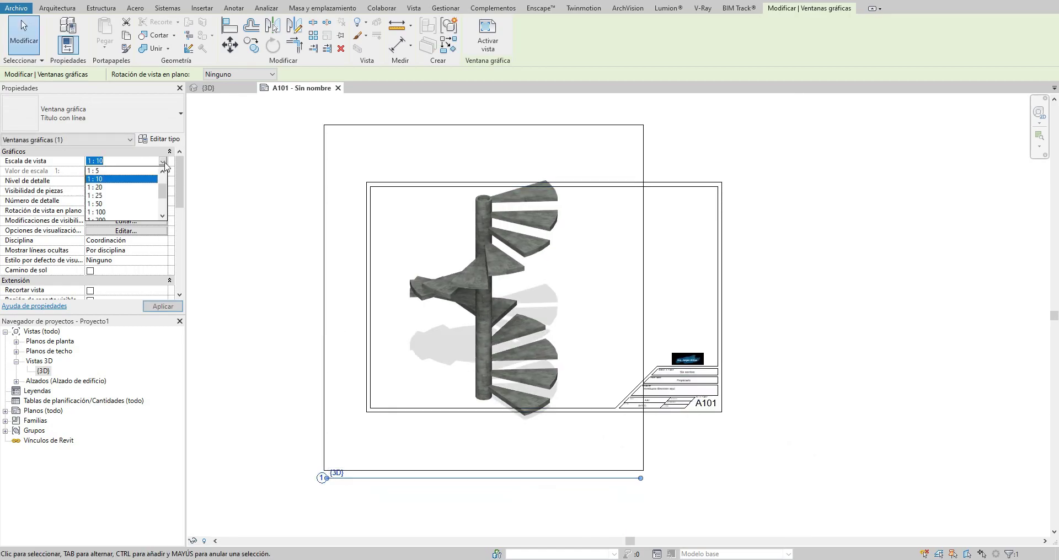
pyautogui.click(110, 171)
pyautogui.write('15')
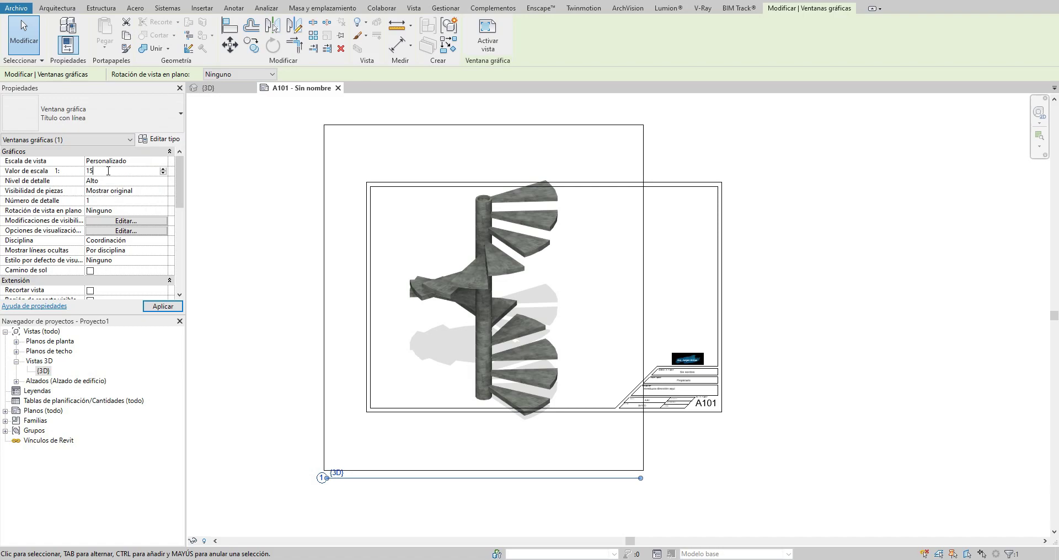
pyautogui.click(163, 306)
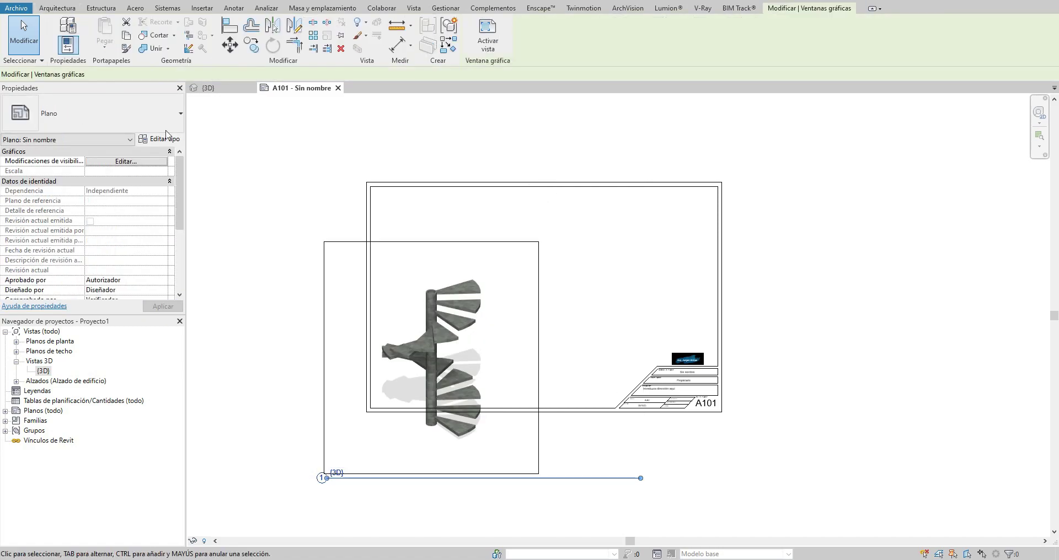
pyautogui.click(88, 113)
pyautogui.click(73, 166)
pyautogui.moveTo(439, 349); pyautogui.dragTo(475, 289)
pyautogui.click(551, 472)
# Zoom to fit the sheet and create the 'detalles de escalera' legend at custom 1:15 scale.
pyautogui.press('z')
pyautogui.press('f')
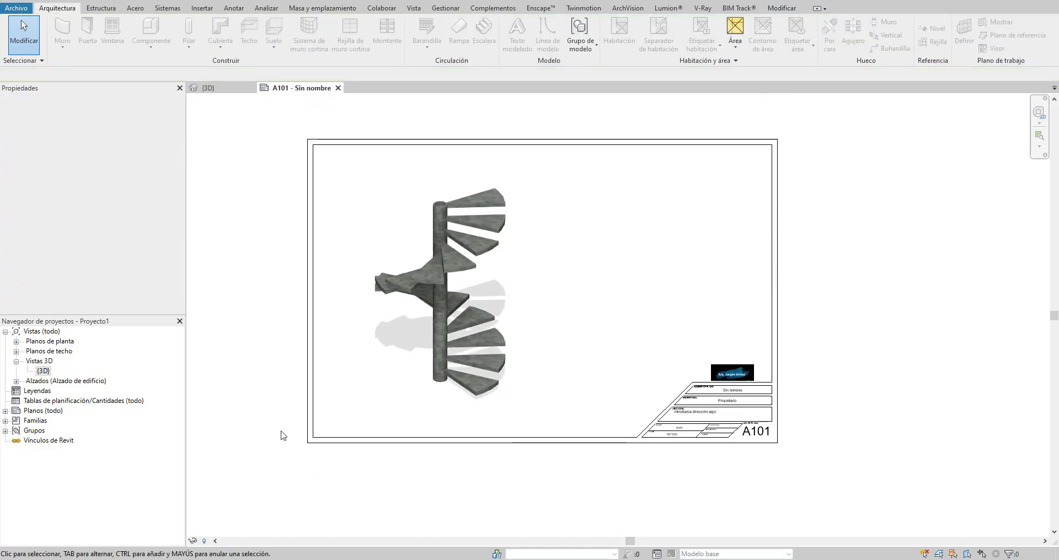
pyautogui.click(17, 362)
pyautogui.click(39, 391)
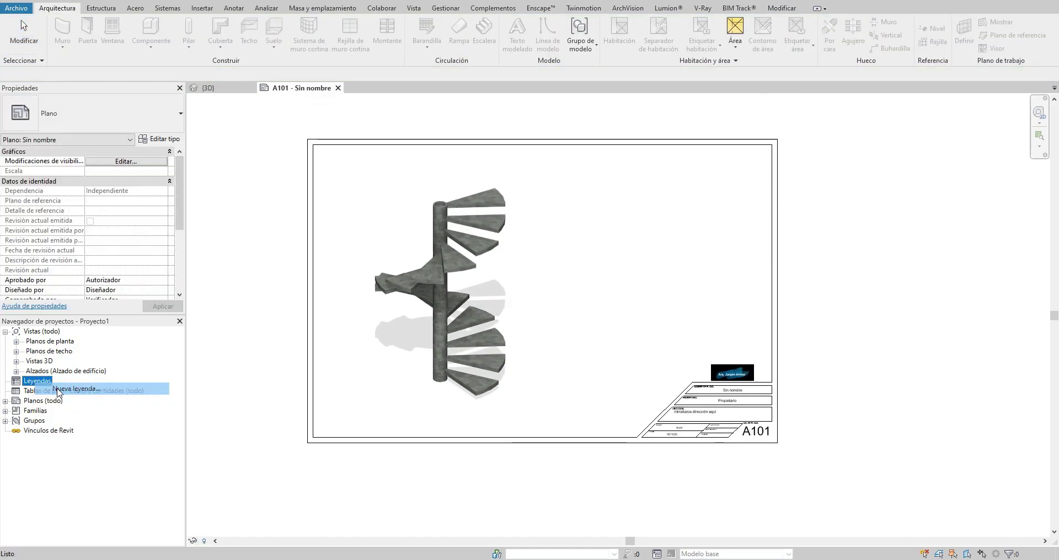
pyautogui.click(564, 271)
pyautogui.click(554, 280)
pyautogui.write('detalles de escalera')
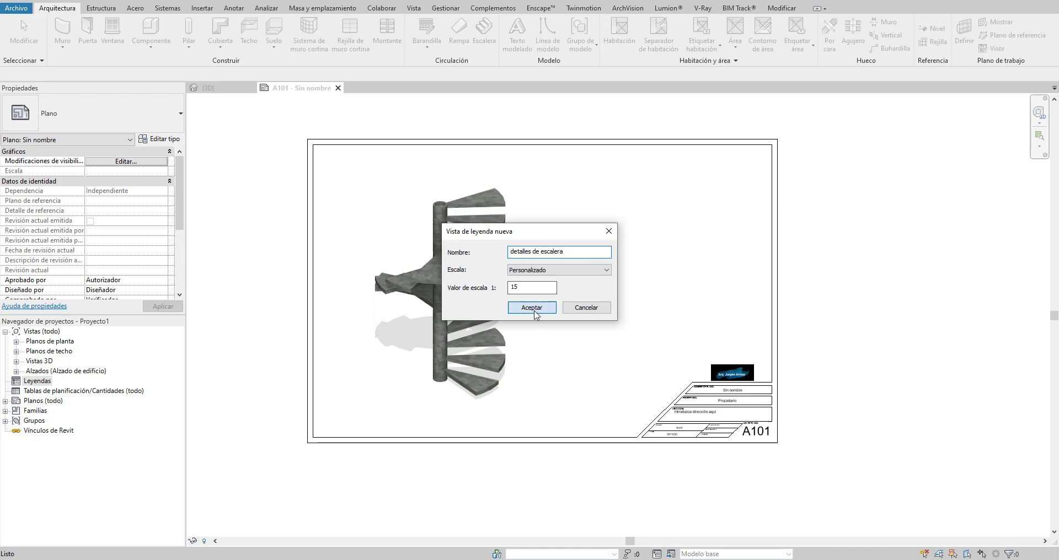
pyautogui.click(533, 309)
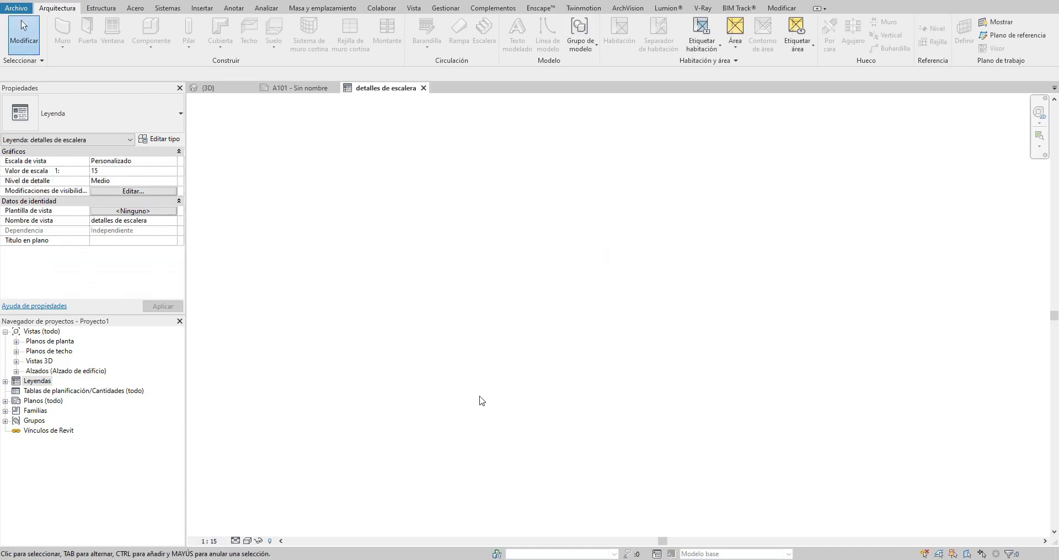
# Place peldaños prefabricados Tipo 1 tread components stacked in the legend.
pyautogui.click(234, 8)
pyautogui.click(363, 48)
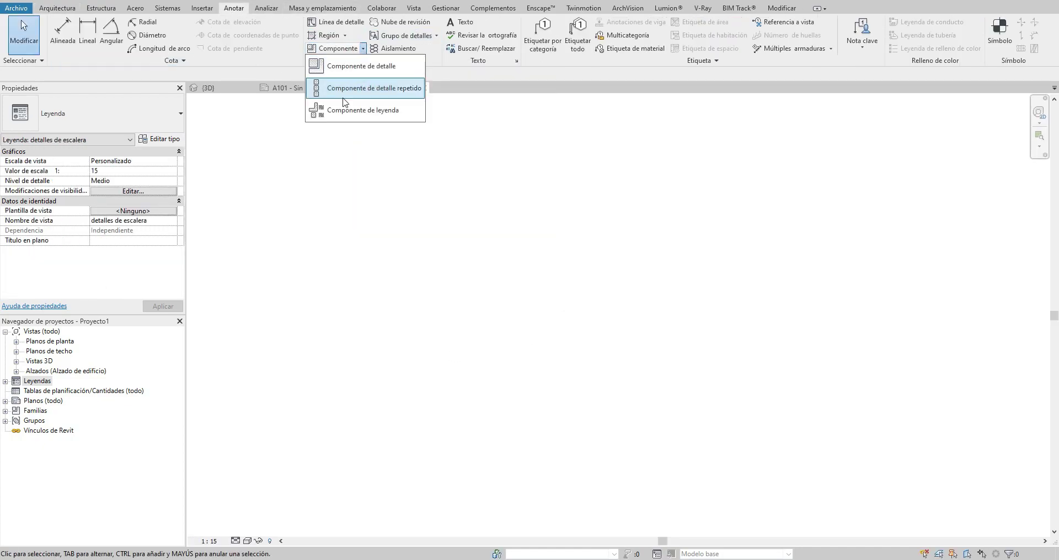
pyautogui.click(178, 74)
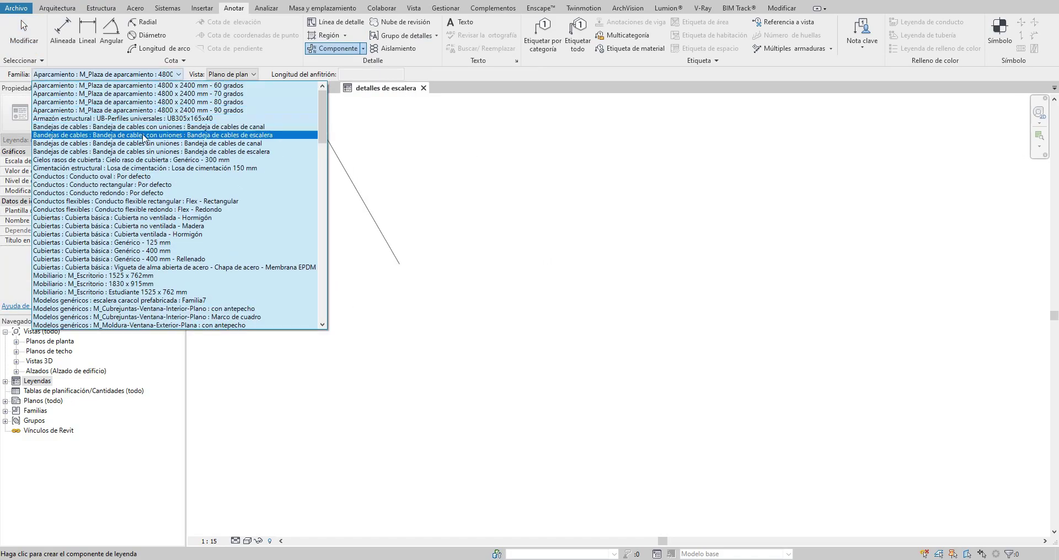
pyautogui.scroll(-4, 165, 237)
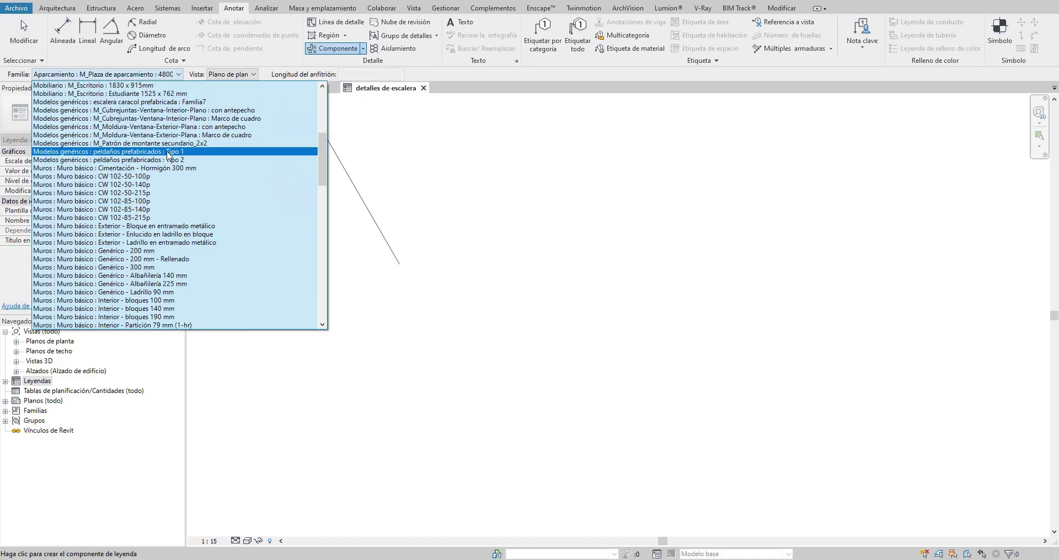
pyautogui.click(127, 154)
pyautogui.click(608, 259)
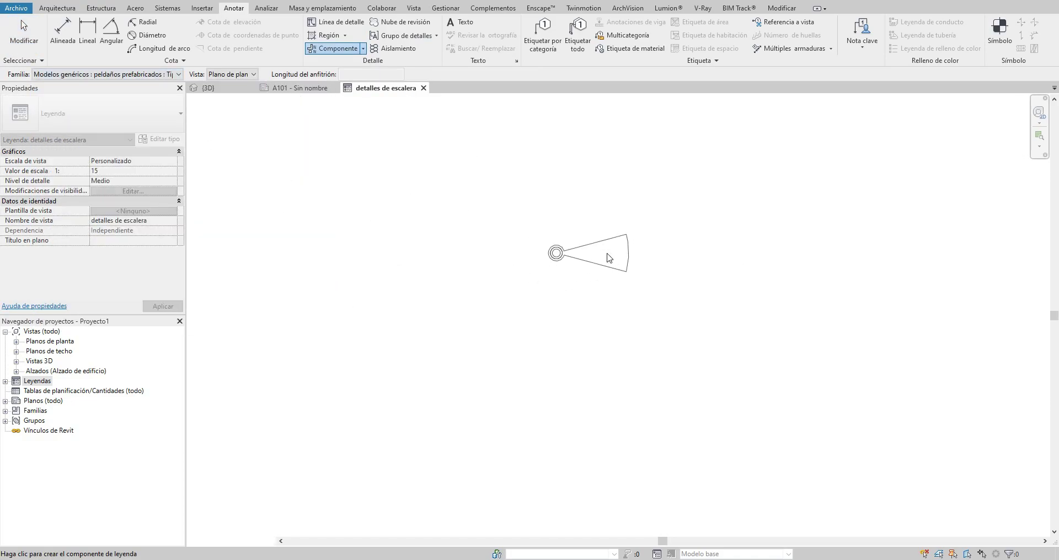
pyautogui.click(609, 309)
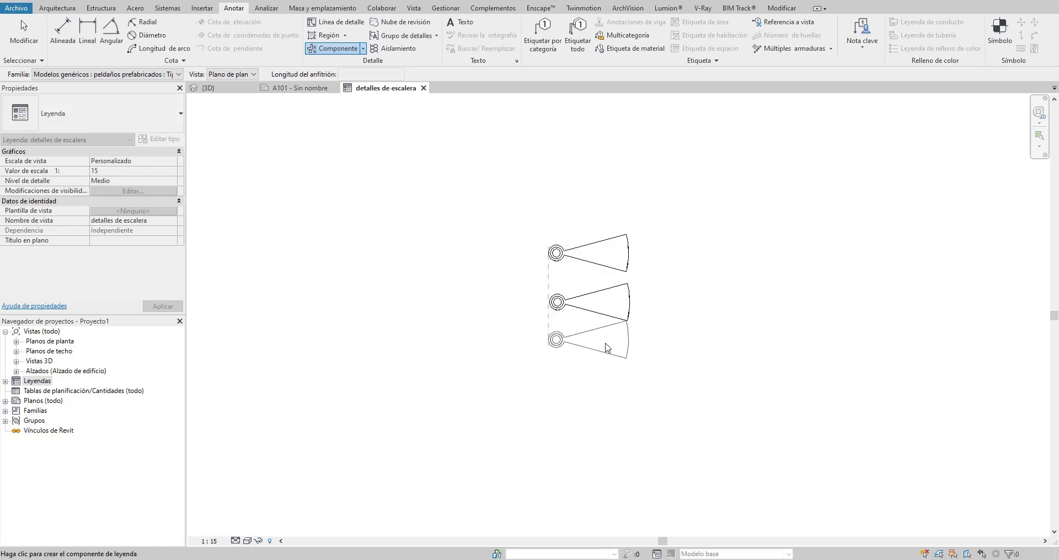
pyautogui.click(27, 43)
pyautogui.scroll(2, 461, 272)
pyautogui.scroll(2, 472, 237)
# Set the top two tread components' view to Alzado: Posterior.
pyautogui.click(473, 237)
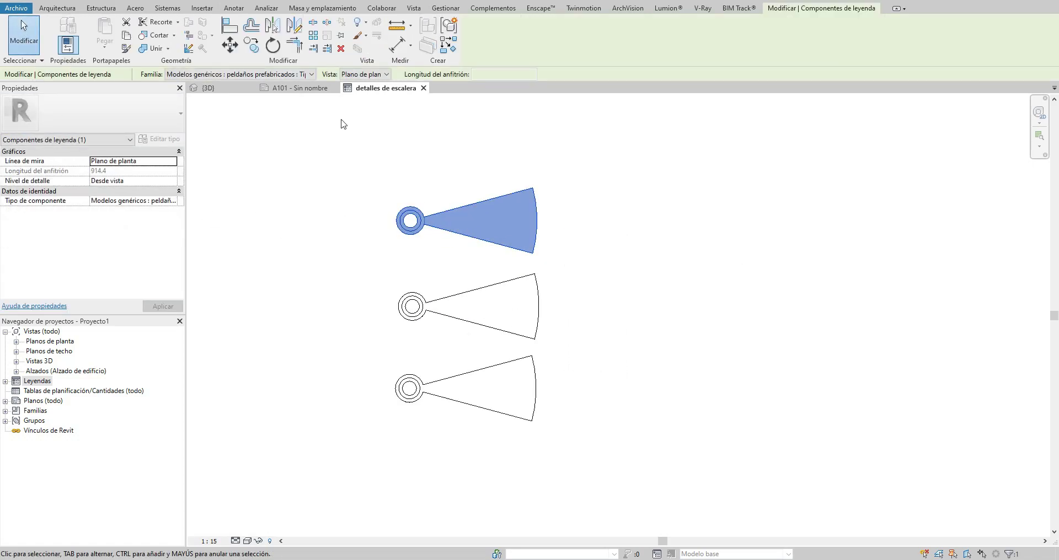
pyautogui.click(356, 75)
pyautogui.click(376, 102)
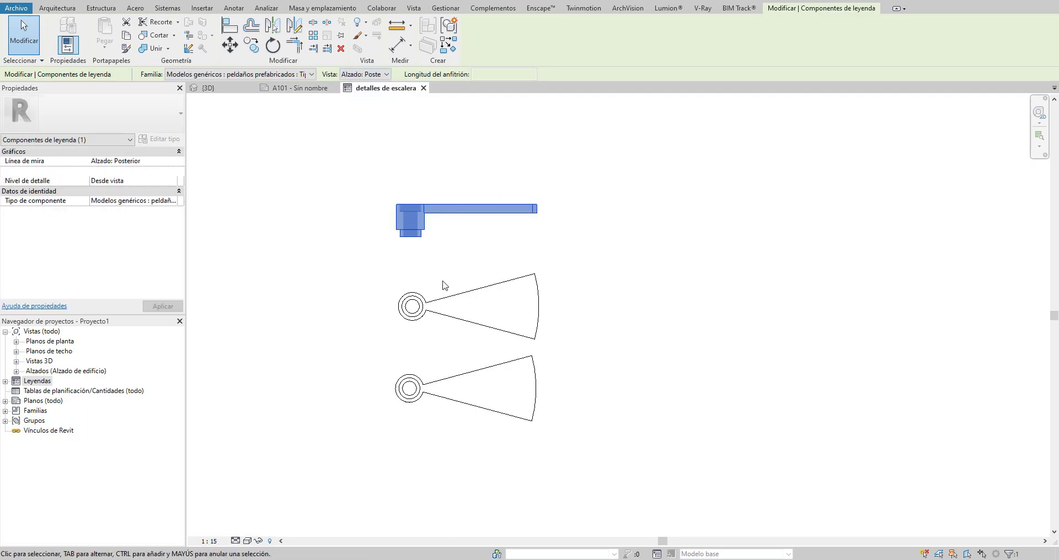
pyautogui.click(452, 323)
pyautogui.click(355, 74)
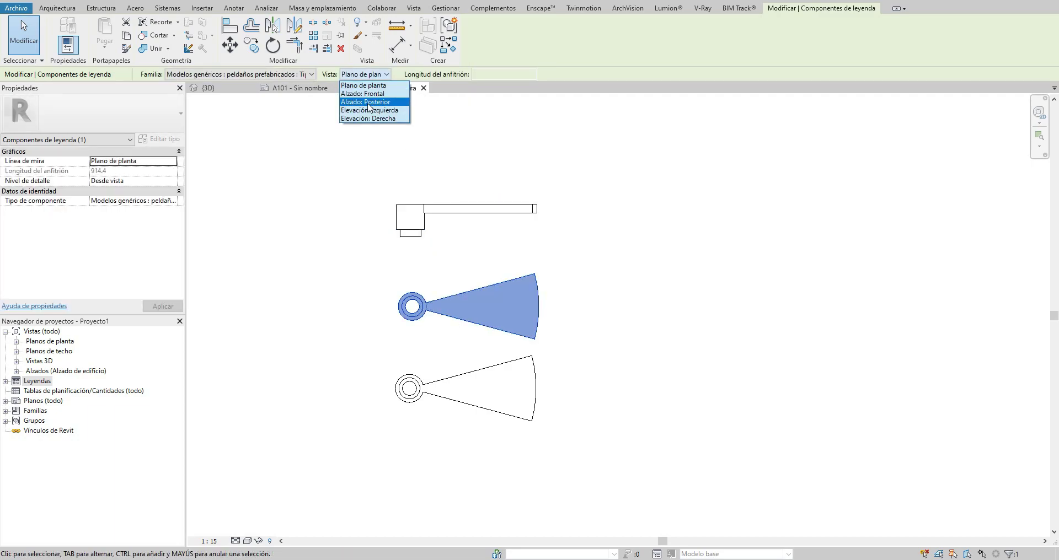
pyautogui.click(369, 102)
# Set the legend to Alto detail level and Realista visual style.
pyautogui.click(612, 362)
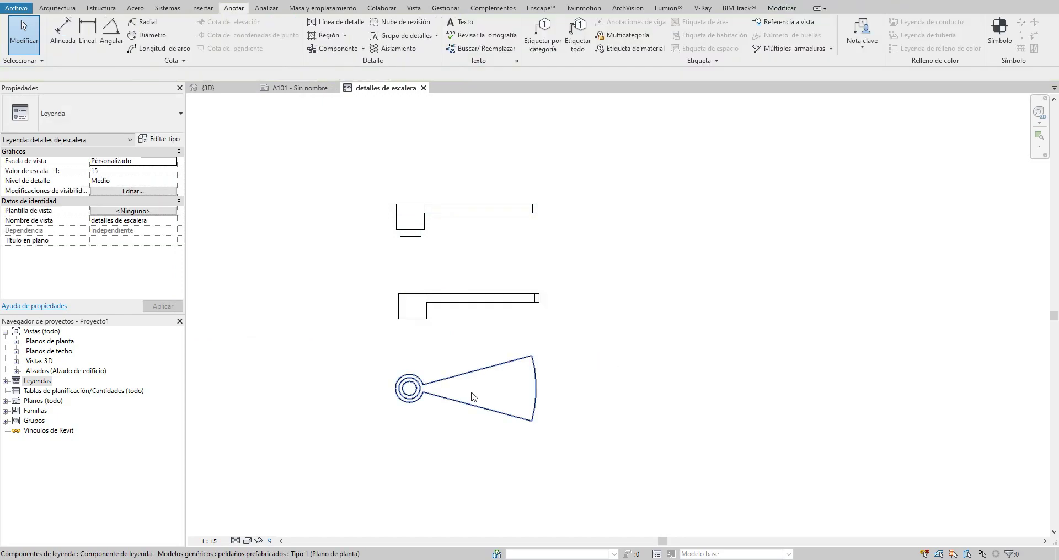
pyautogui.scroll(2, 431, 365)
pyautogui.click(235, 540)
pyautogui.click(251, 524)
pyautogui.click(247, 541)
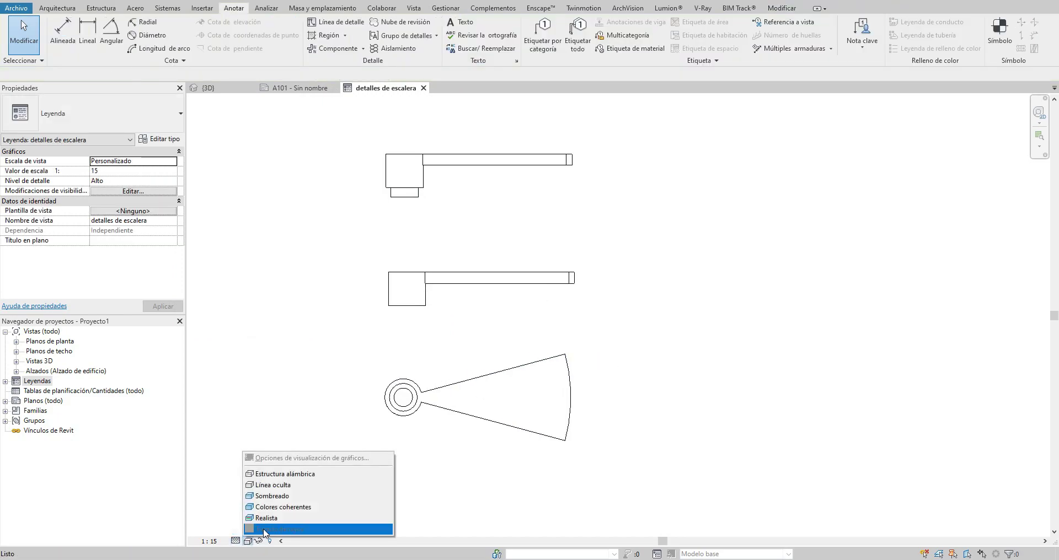
pyautogui.click(275, 497)
pyautogui.click(247, 541)
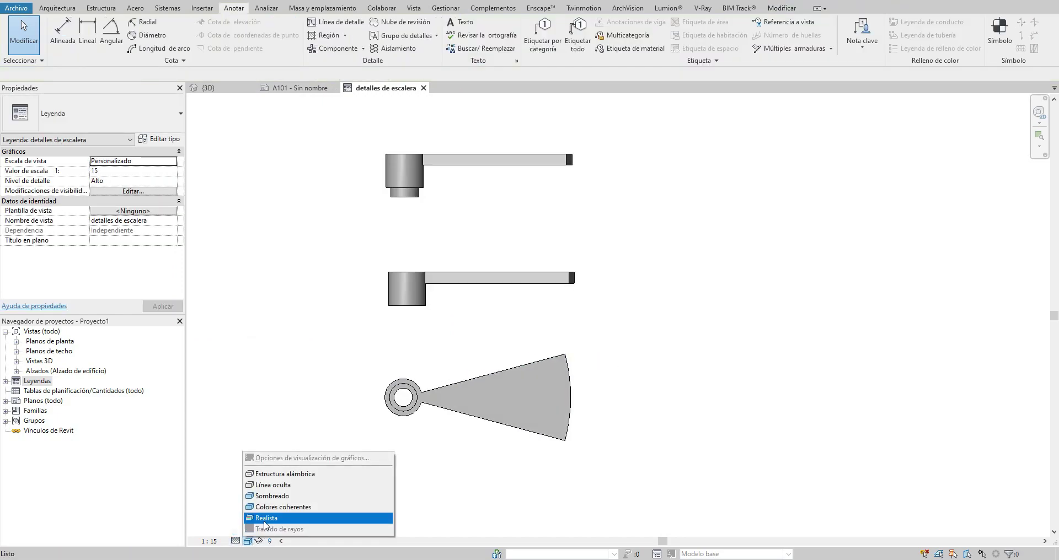
pyautogui.click(273, 515)
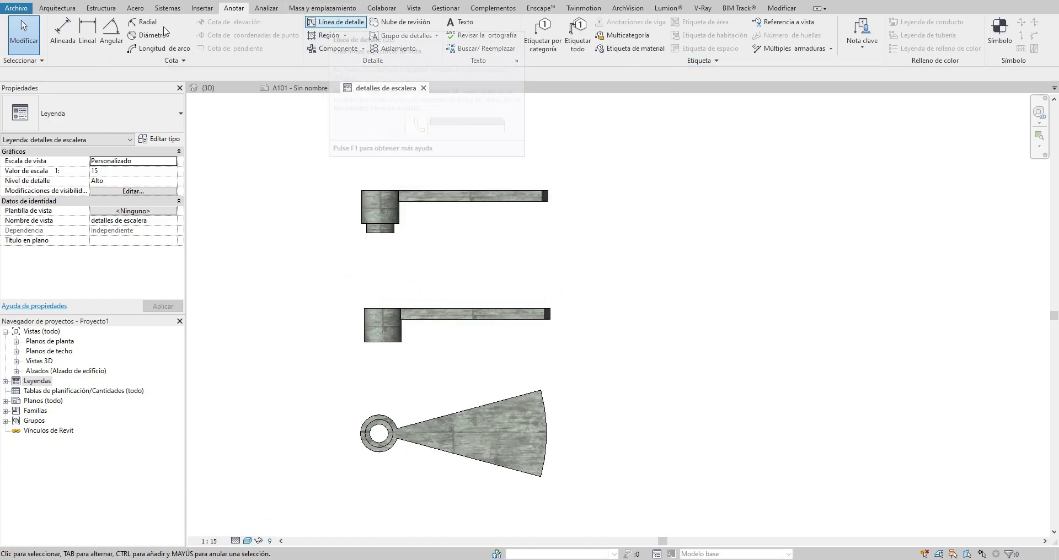
# Dimension the upper elevation tread with aligned 60/120/50 partials and a 230 overall.
pyautogui.click(63, 28)
pyautogui.scroll(1, 402, 200)
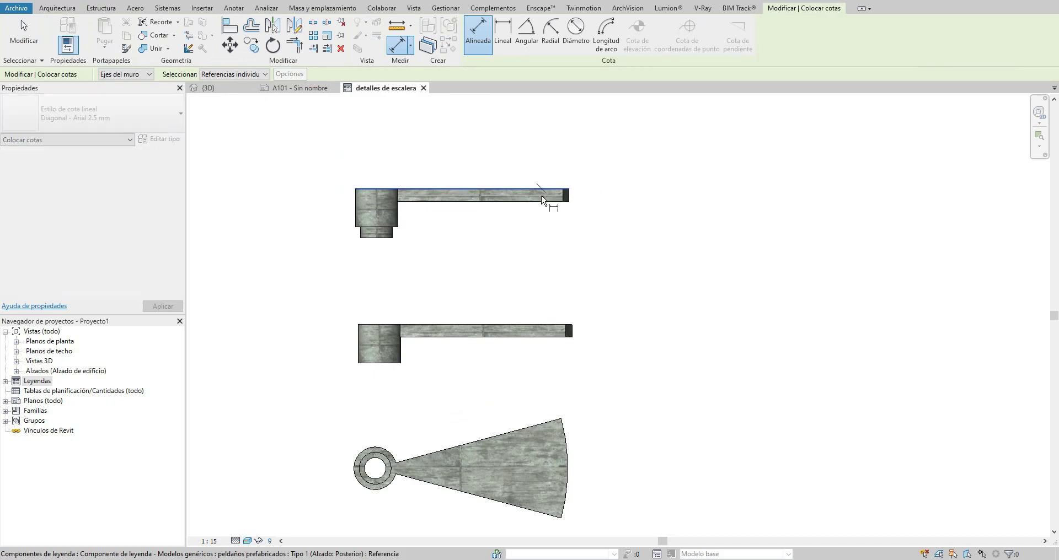
pyautogui.click(542, 200)
pyautogui.click(402, 227)
pyautogui.click(402, 237)
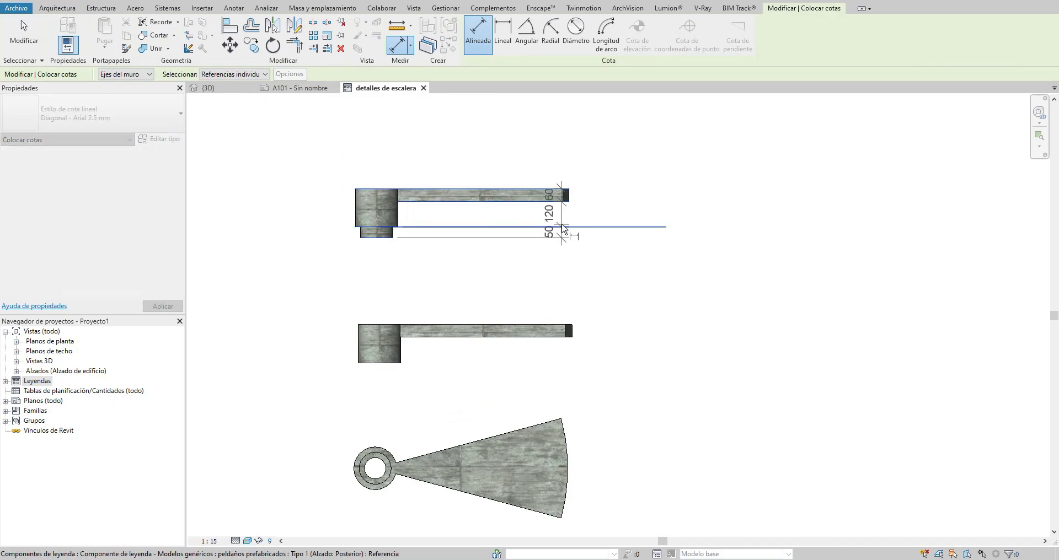
pyautogui.click(612, 226)
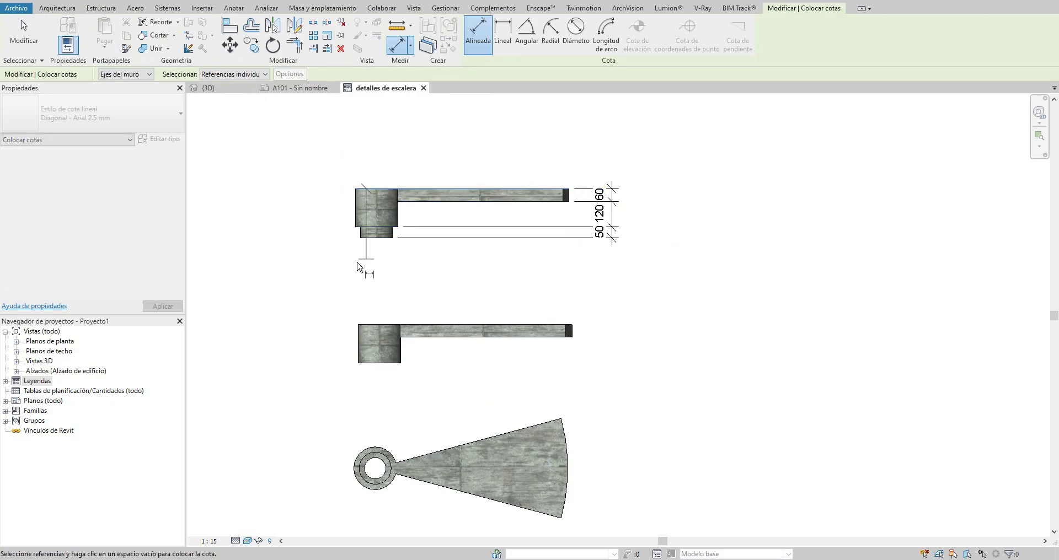
pyautogui.click(377, 238)
pyautogui.click(645, 215)
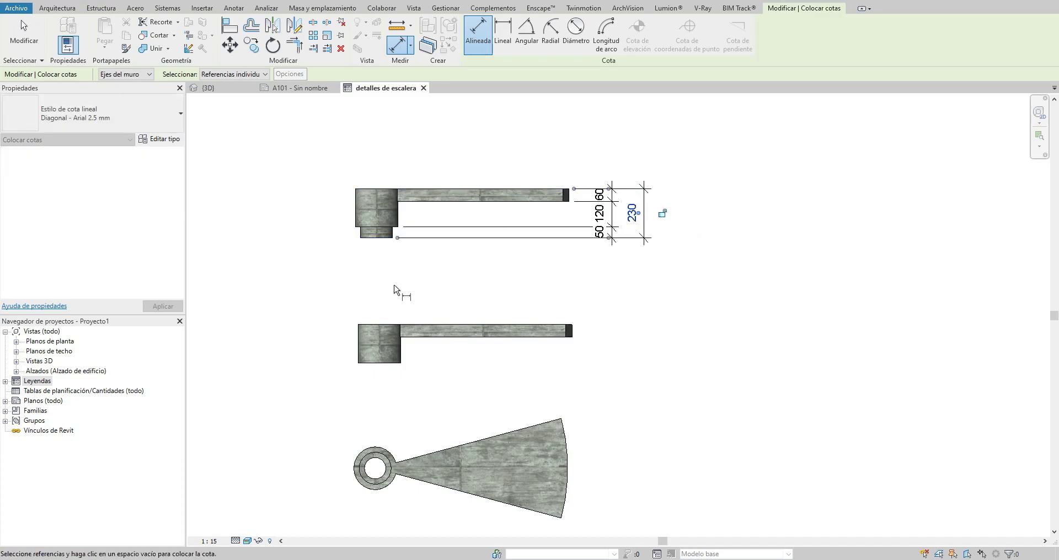
# Dimension the middle tread with 60/120 partials and a 180 overall.
pyautogui.click(441, 331)
pyautogui.click(419, 337)
pyautogui.click(390, 363)
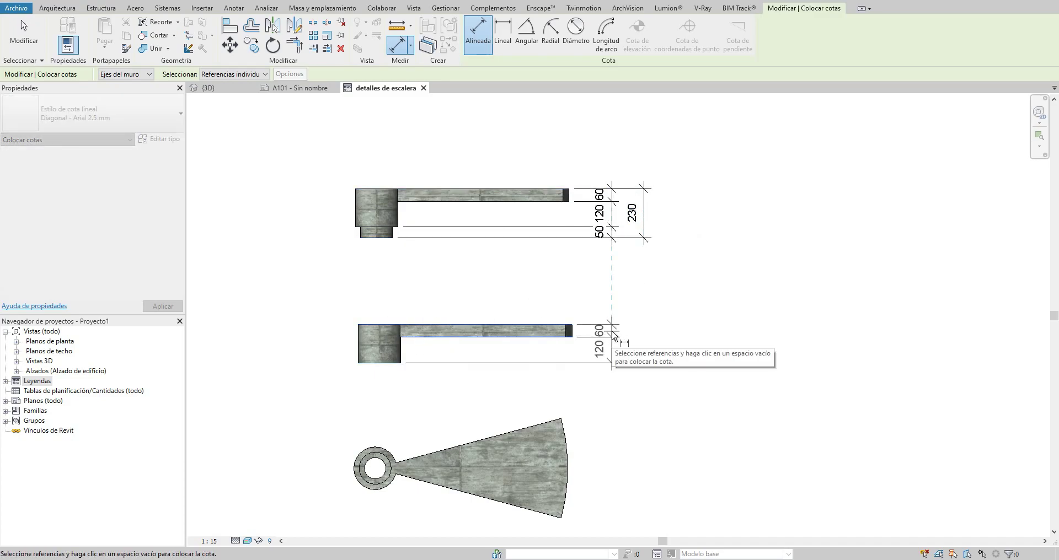
pyautogui.click(614, 335)
pyautogui.click(577, 325)
pyautogui.click(406, 363)
pyautogui.click(644, 355)
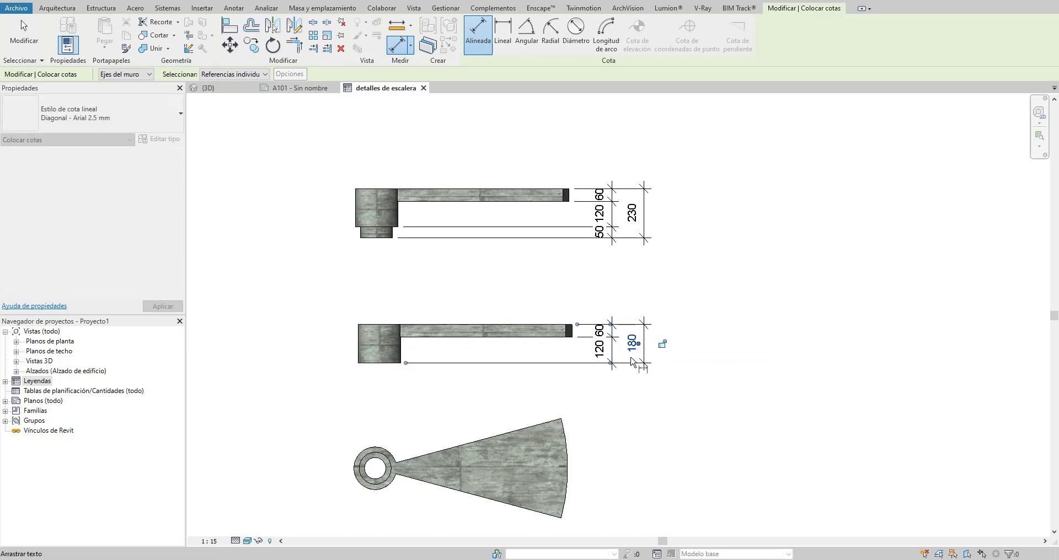
pyautogui.scroll(2, 508, 284)
pyautogui.scroll(-1, 319, 345)
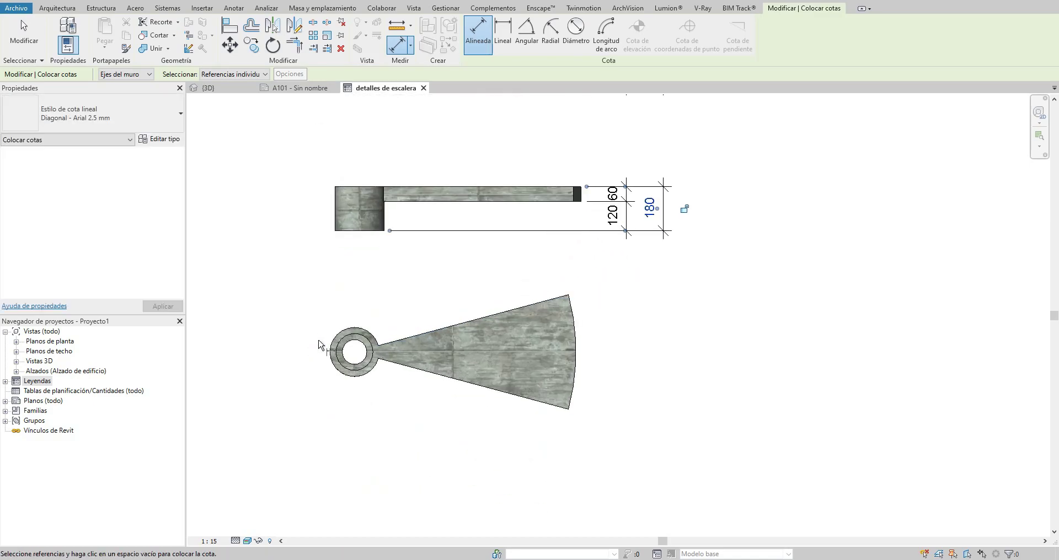
pyautogui.click(22, 34)
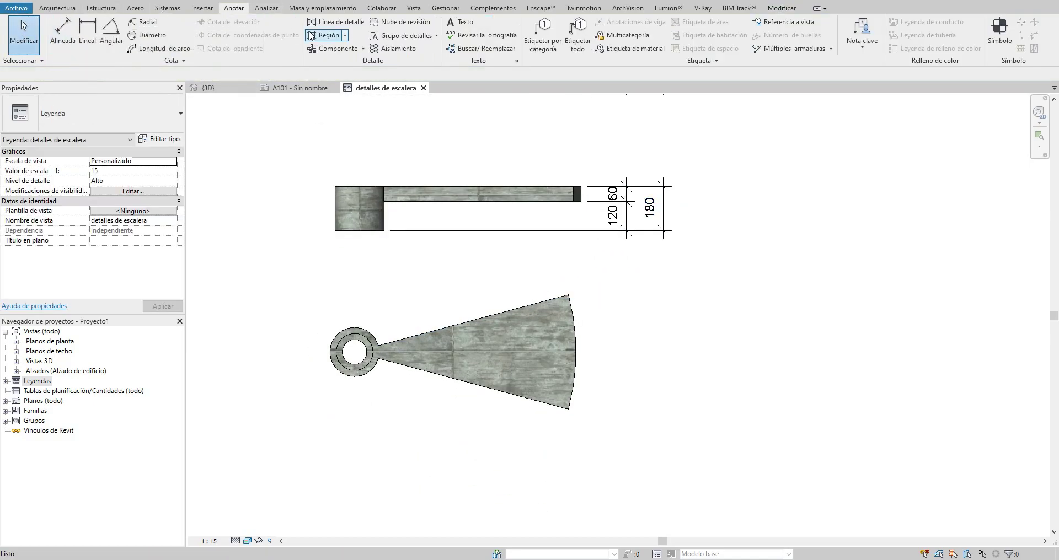
# Draw a detail guide line across the ring in the <Oculto> line style.
pyautogui.click(326, 35)
pyautogui.scroll(2, 336, 348)
pyautogui.click(337, 348)
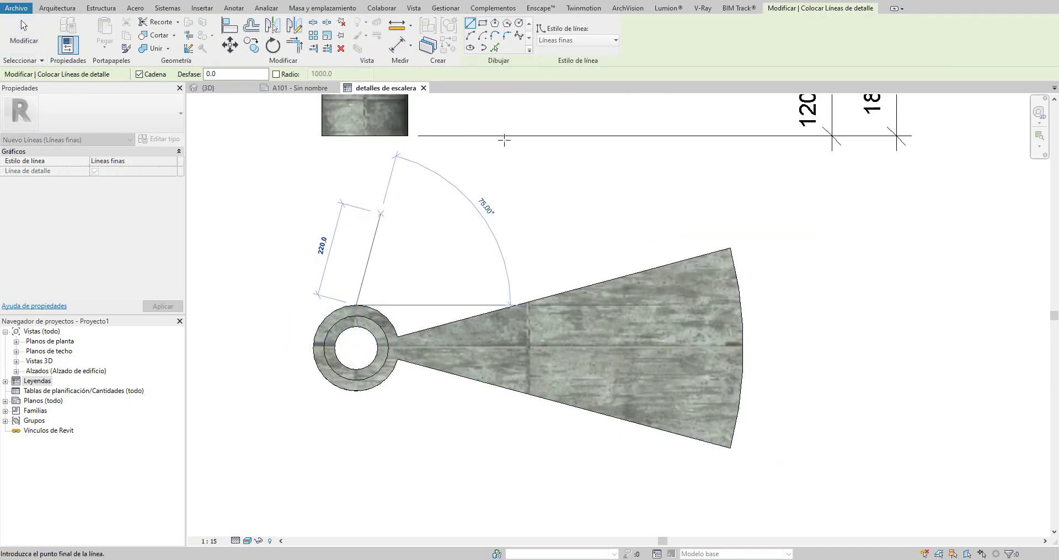
pyautogui.click(606, 40)
pyautogui.click(582, 99)
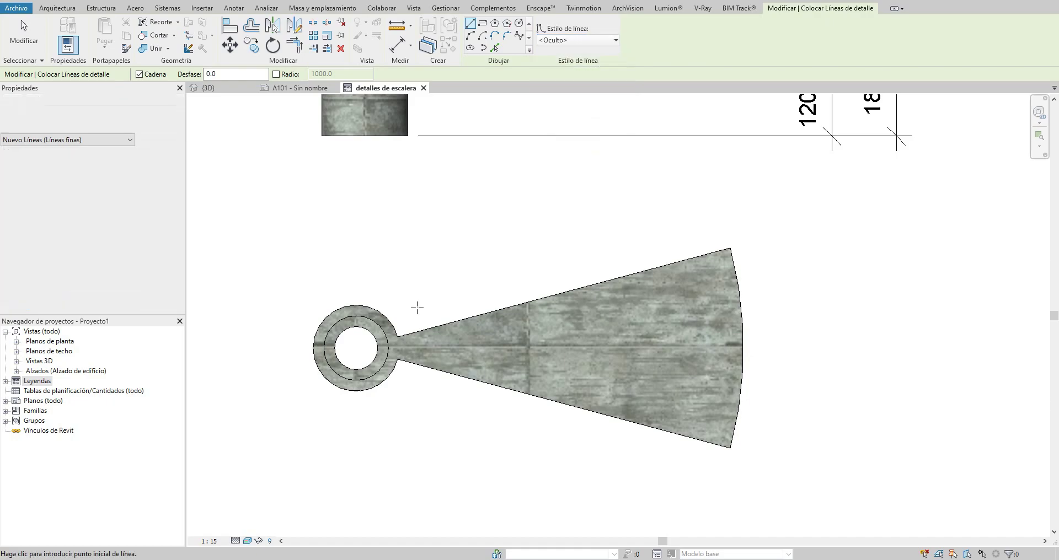
pyautogui.click(232, 305)
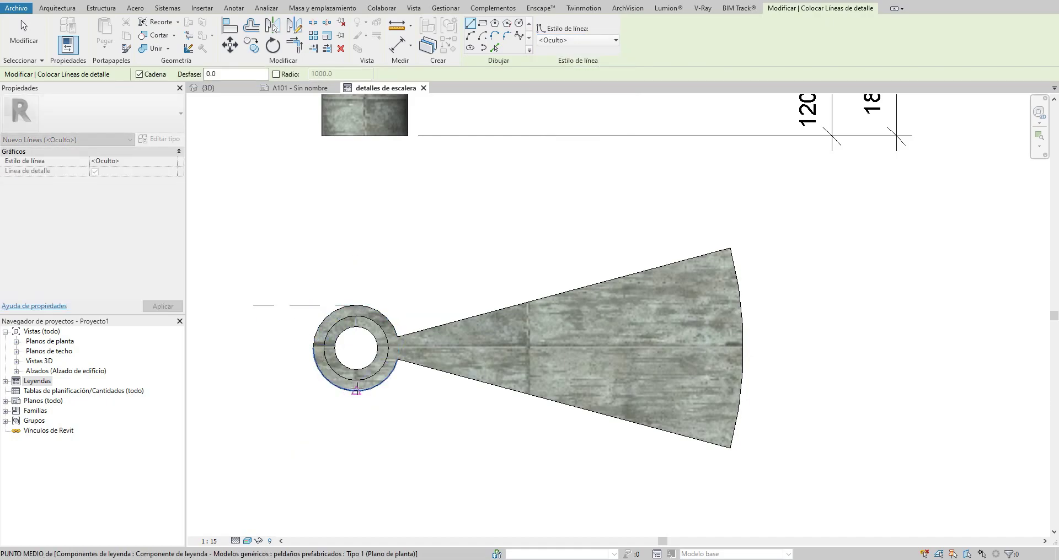
pyautogui.click(232, 391)
pyautogui.press('Escape')
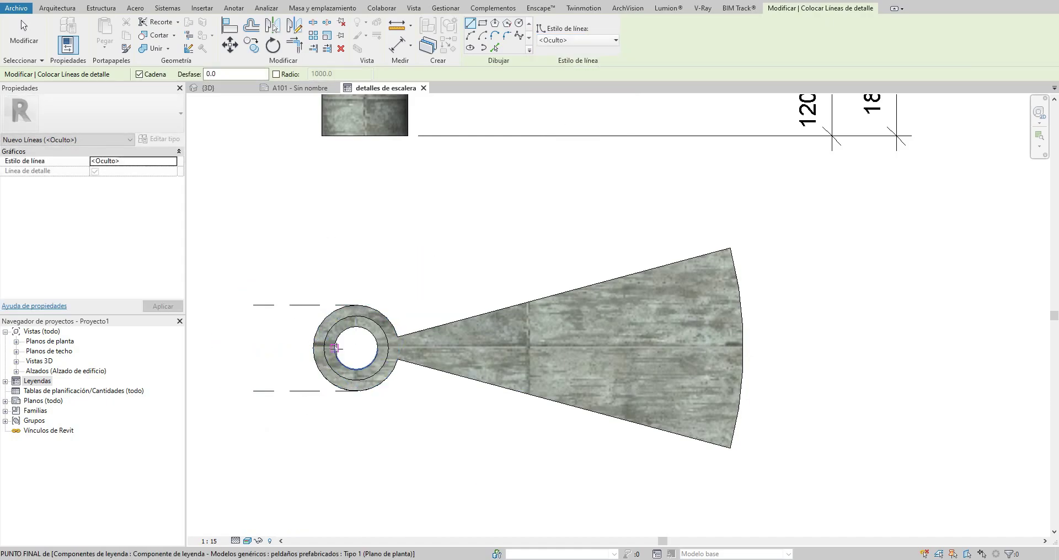
# Add hidden guides at the hole's edges, the ring centre and the tread's outer end.
pyautogui.click(335, 348)
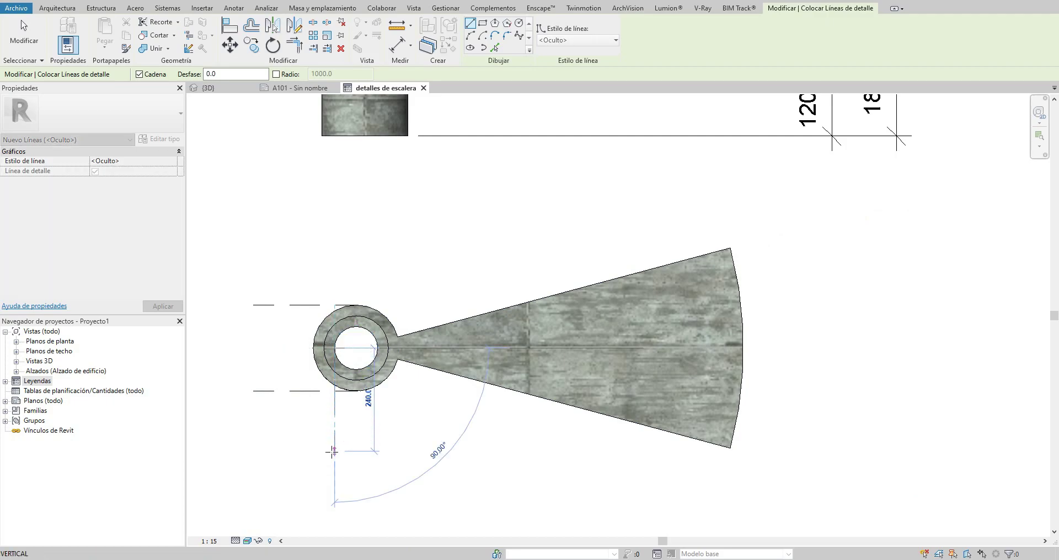
pyautogui.click(334, 449)
pyautogui.click(377, 347)
pyautogui.click(377, 449)
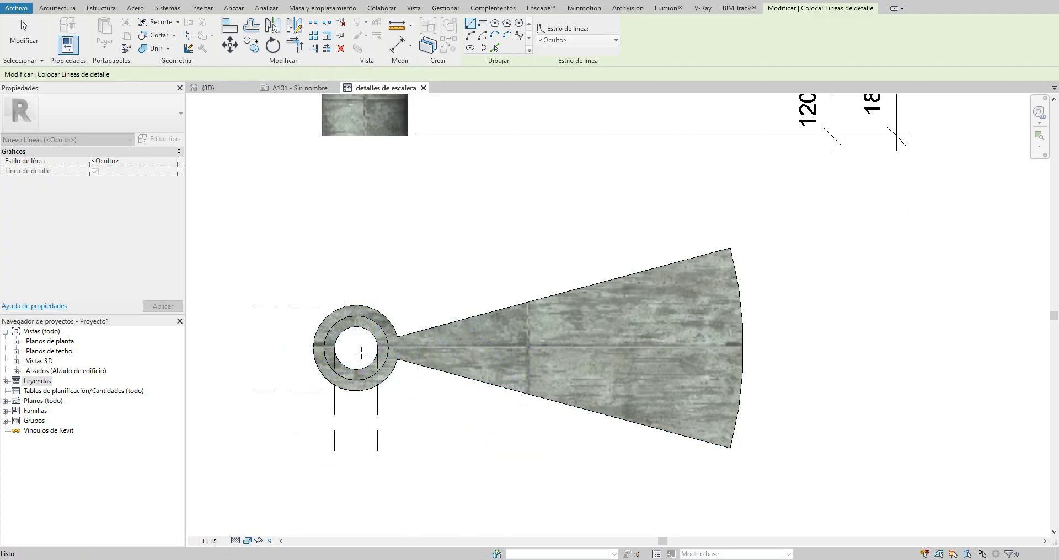
pyautogui.press('Escape')
pyautogui.click(355, 305)
pyautogui.click(355, 211)
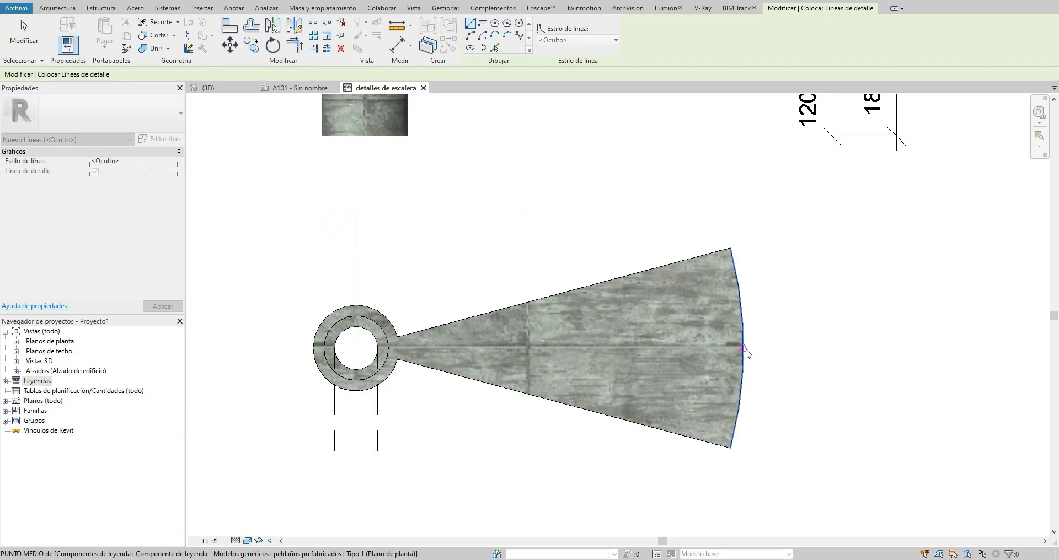
pyautogui.click(743, 209)
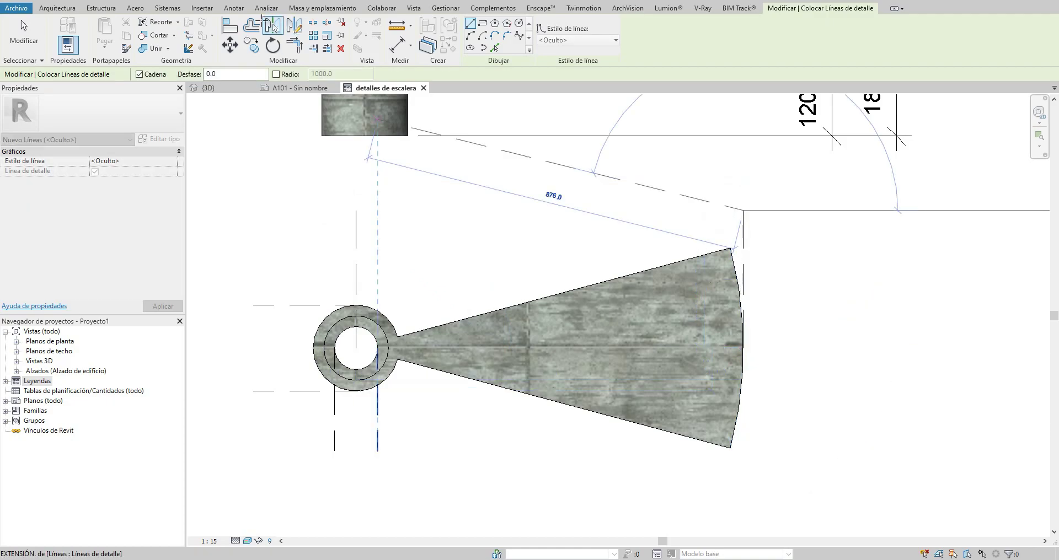
# Add aligned dimensions to the plan tread: 900 length, 200 ring, 100 hole.
pyautogui.click(398, 44)
pyautogui.click(356, 248)
pyautogui.click(743, 248)
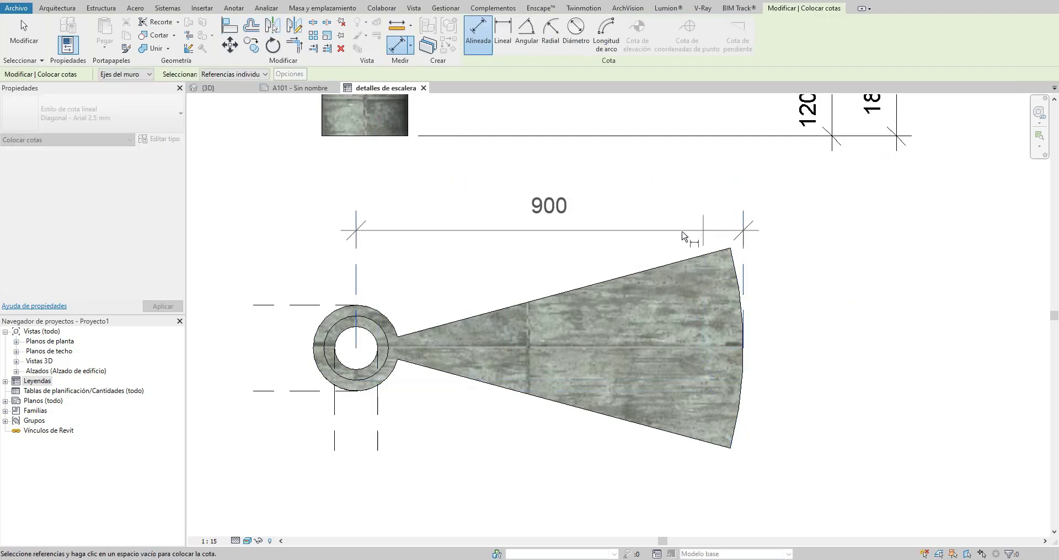
pyautogui.click(660, 231)
pyautogui.click(304, 305)
pyautogui.click(298, 391)
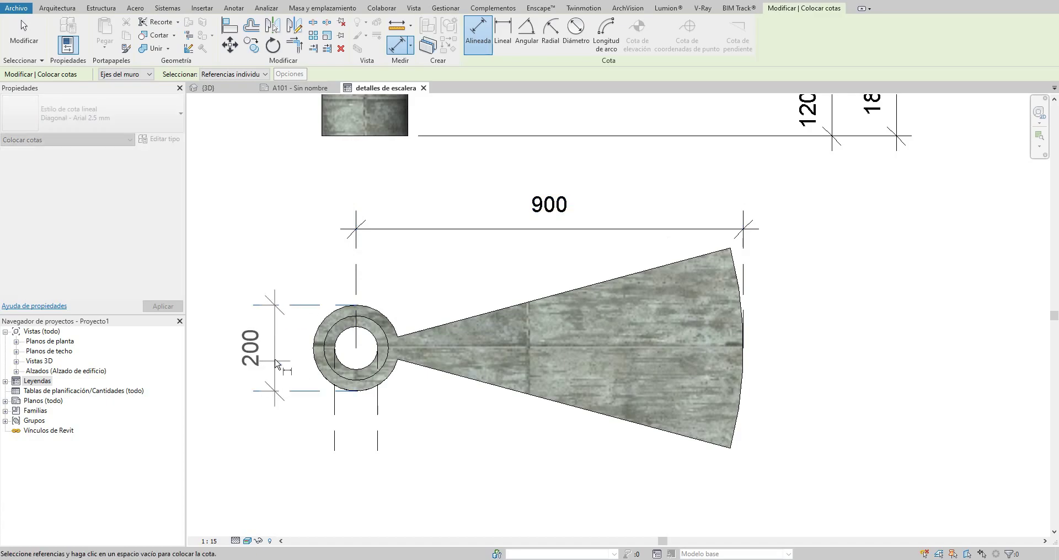
pyautogui.click(272, 381)
pyautogui.click(334, 421)
pyautogui.click(378, 422)
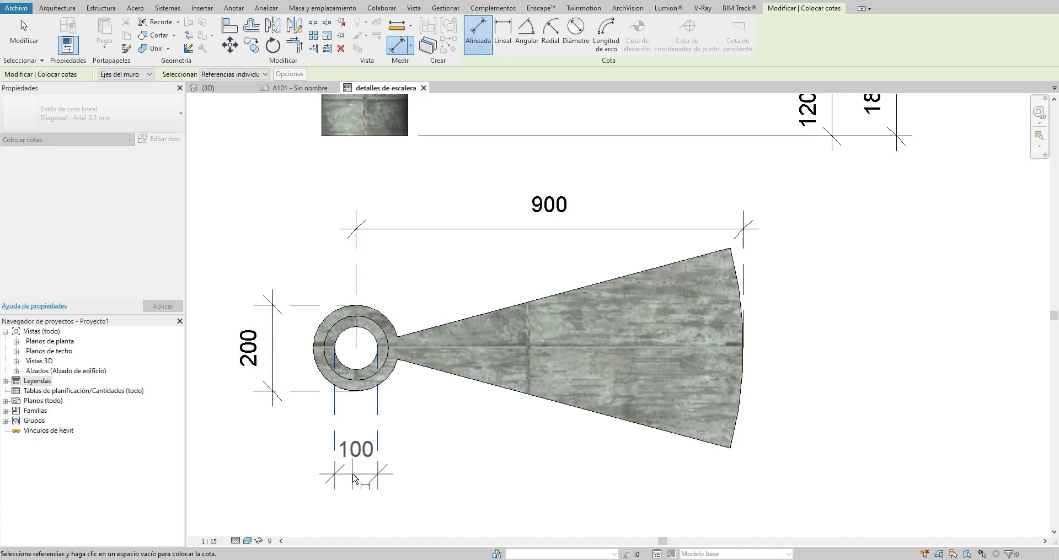
pyautogui.click(356, 476)
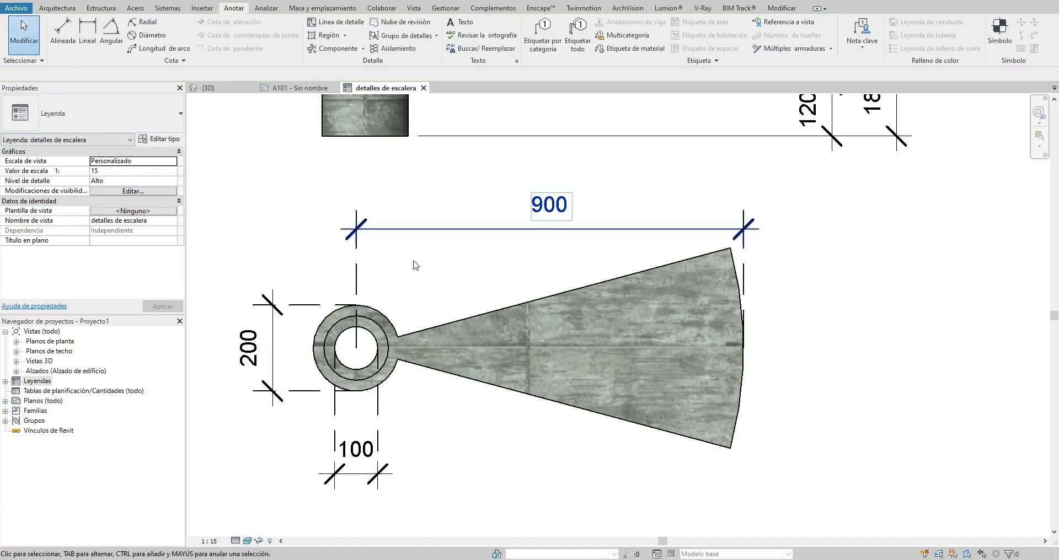
# Place the 'detalles de escalera' legend on A101 with the Sin título viewport type.
pyautogui.scroll(-3, 643, 383)
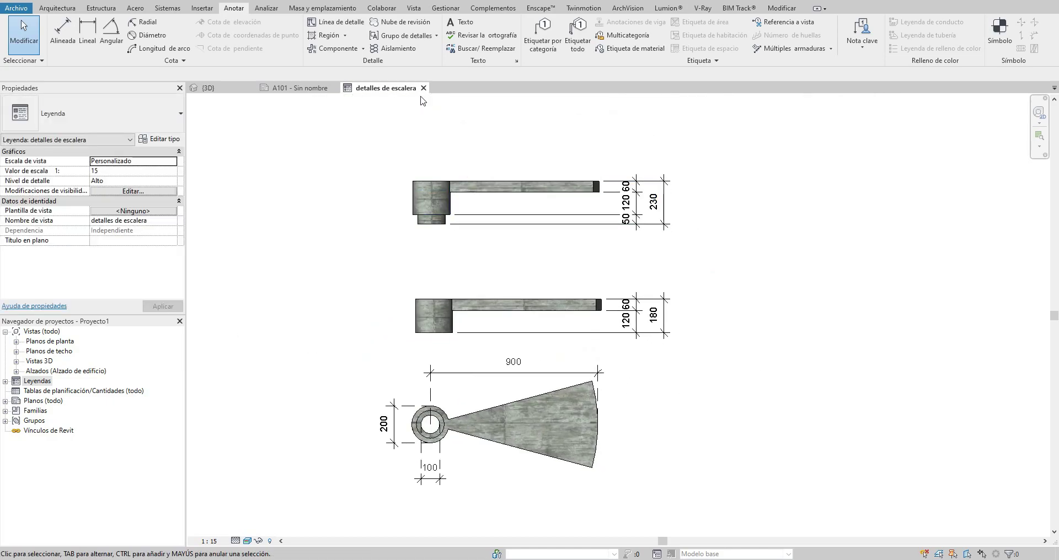
pyautogui.click(423, 88)
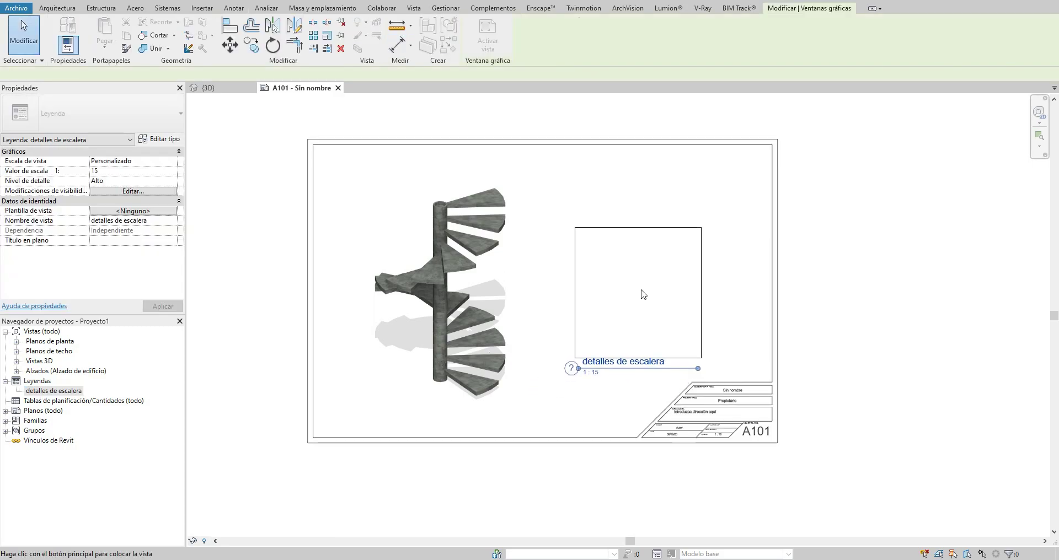
pyautogui.click(593, 298)
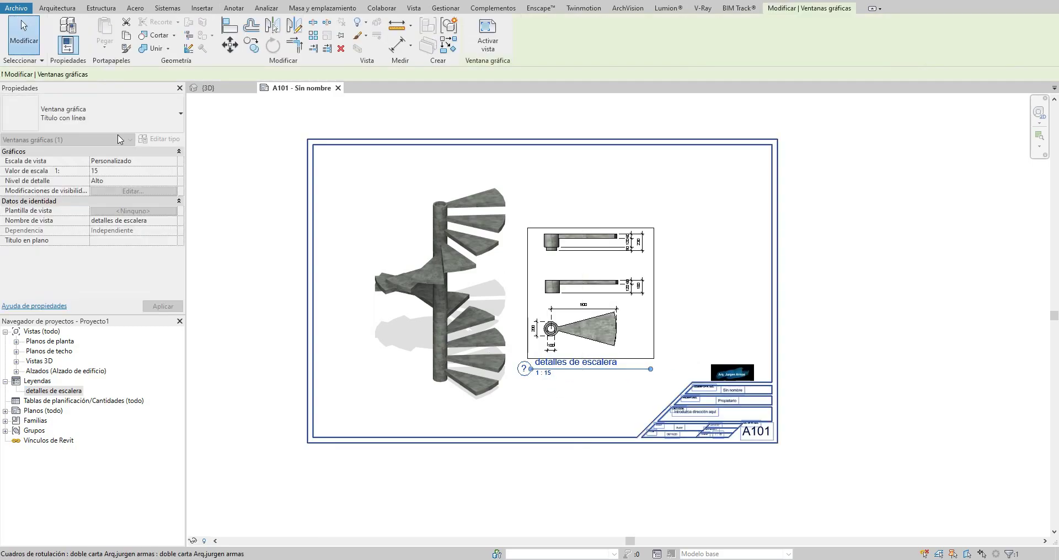
pyautogui.click(94, 113)
pyautogui.click(33, 168)
# Nudge the legend viewport slightly right beside the staircase and recentre the sheet.
pyautogui.scroll(2, 593, 296)
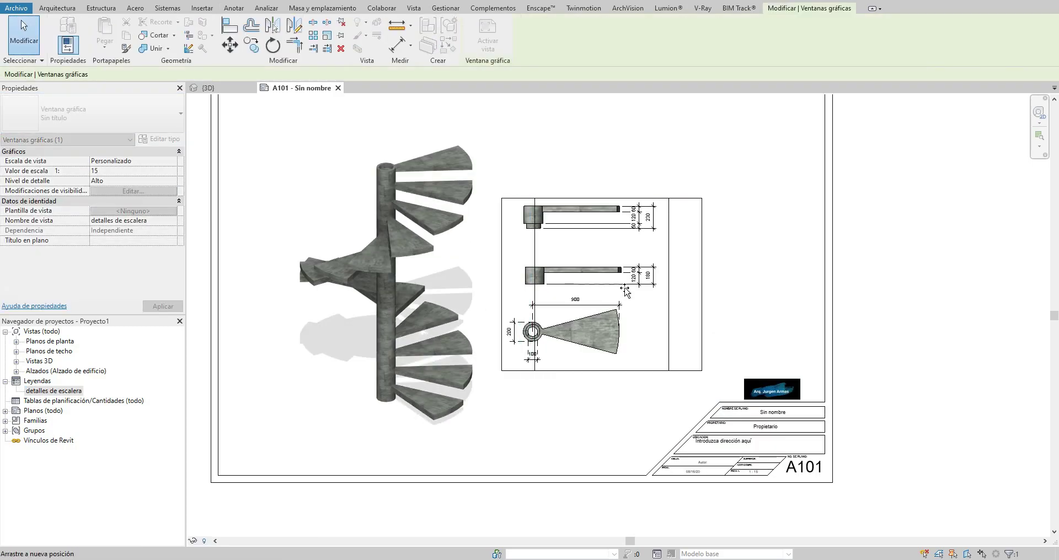
pyautogui.moveTo(592, 296); pyautogui.dragTo(626, 296)
pyautogui.click(948, 298)
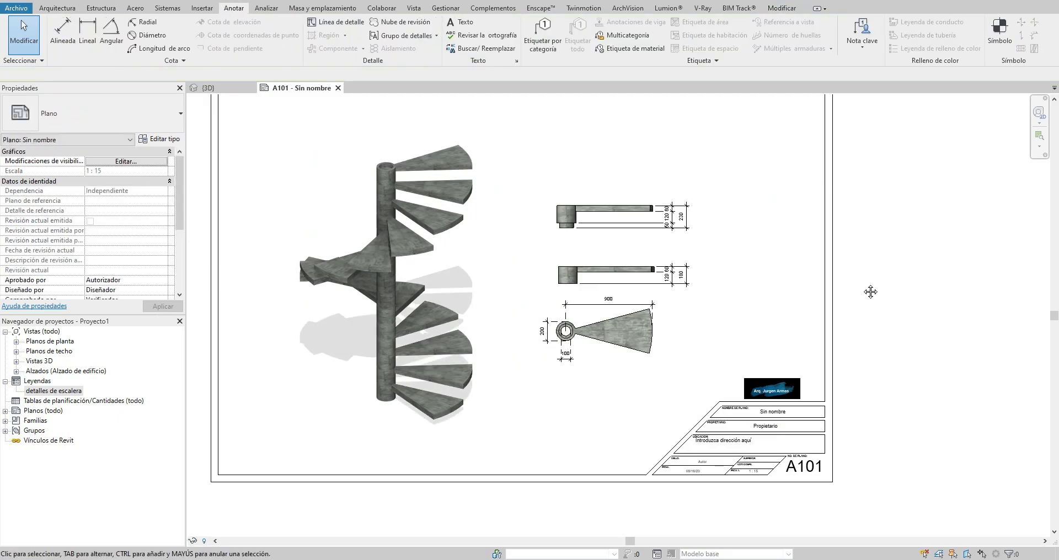
pyautogui.moveTo(870, 292); pyautogui.dragTo(929, 329, button='middle')
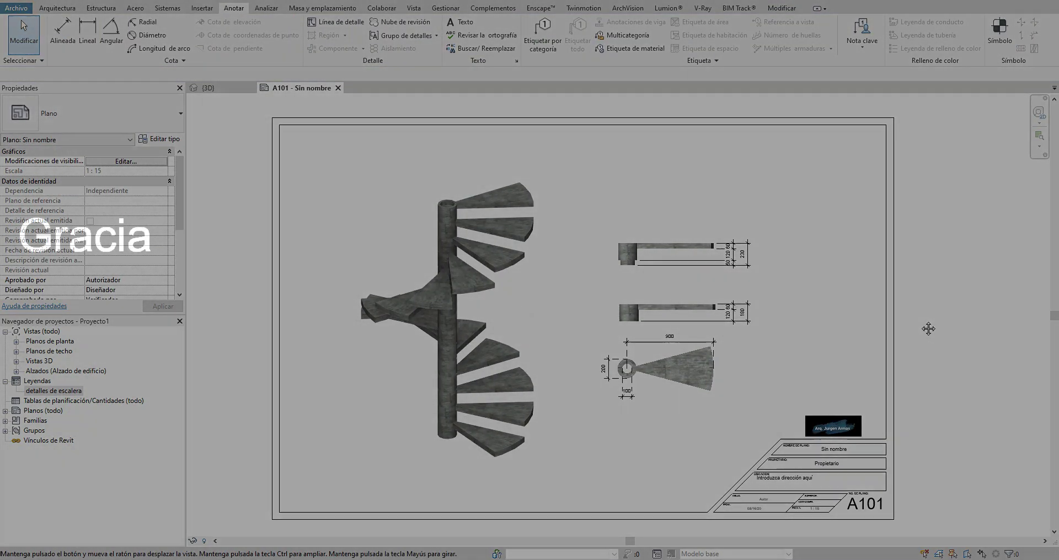